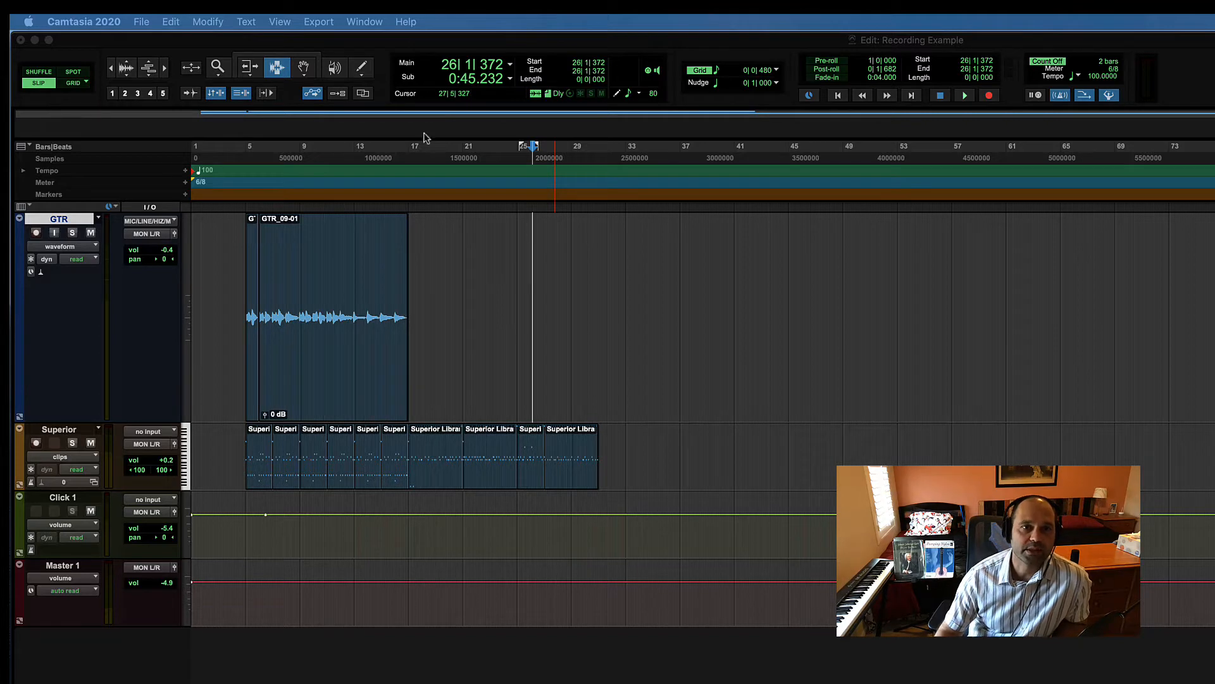
- Open the session setup to review the session's sample rate, bit depth and audio format
left_click(460, 51)
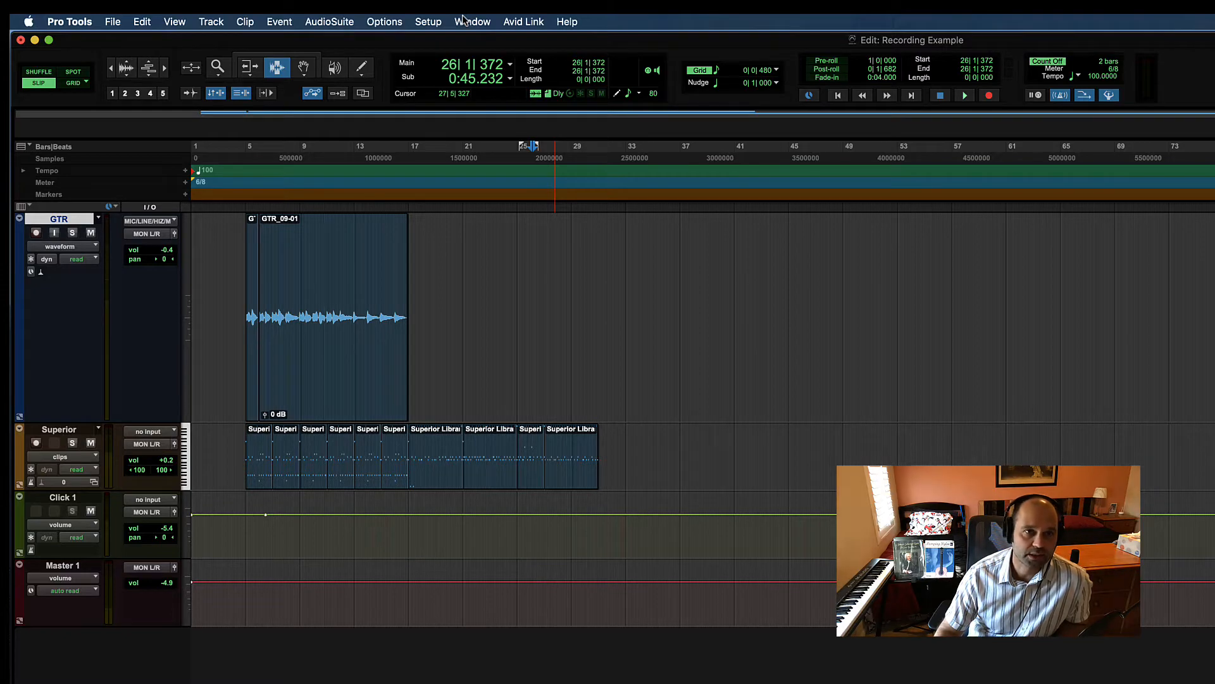
left_click(424, 20)
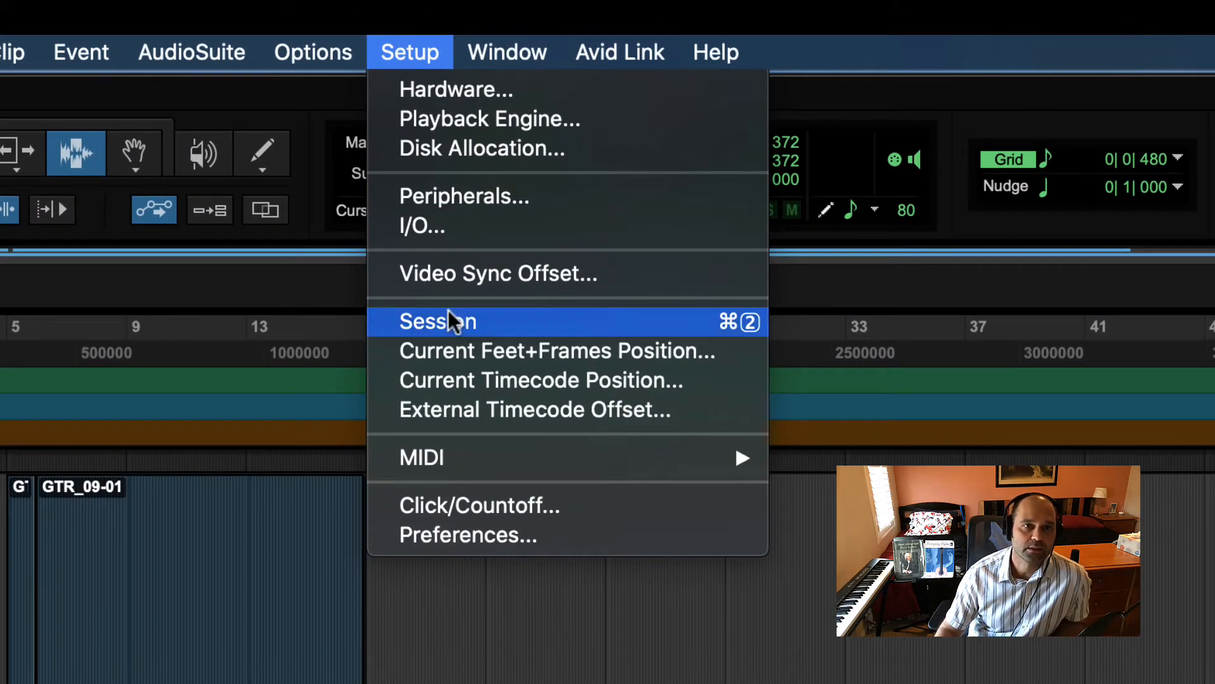
left_click(500, 322)
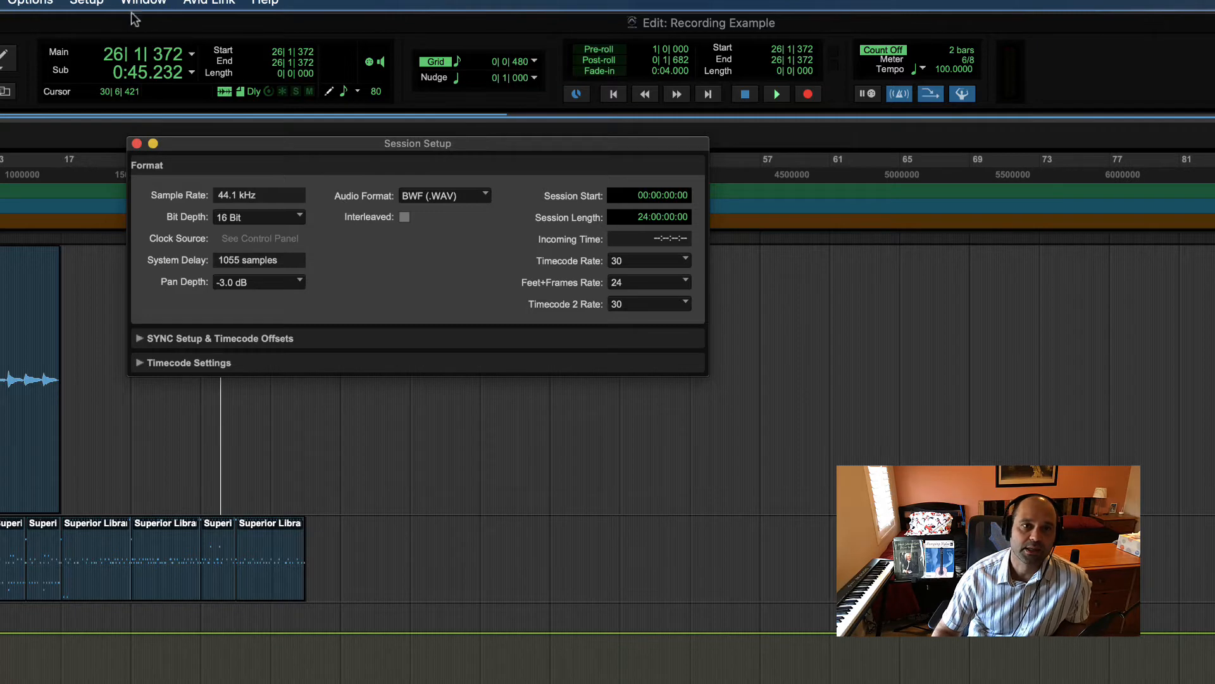
left_click(87, 2)
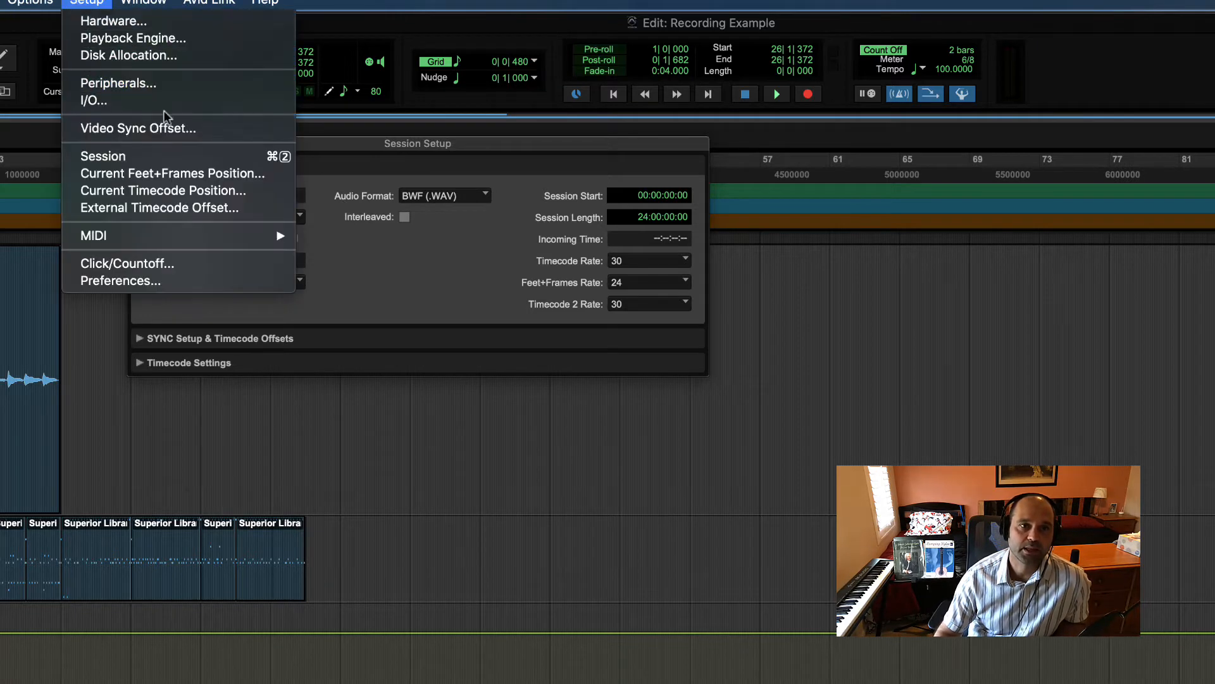
left_click(485, 198)
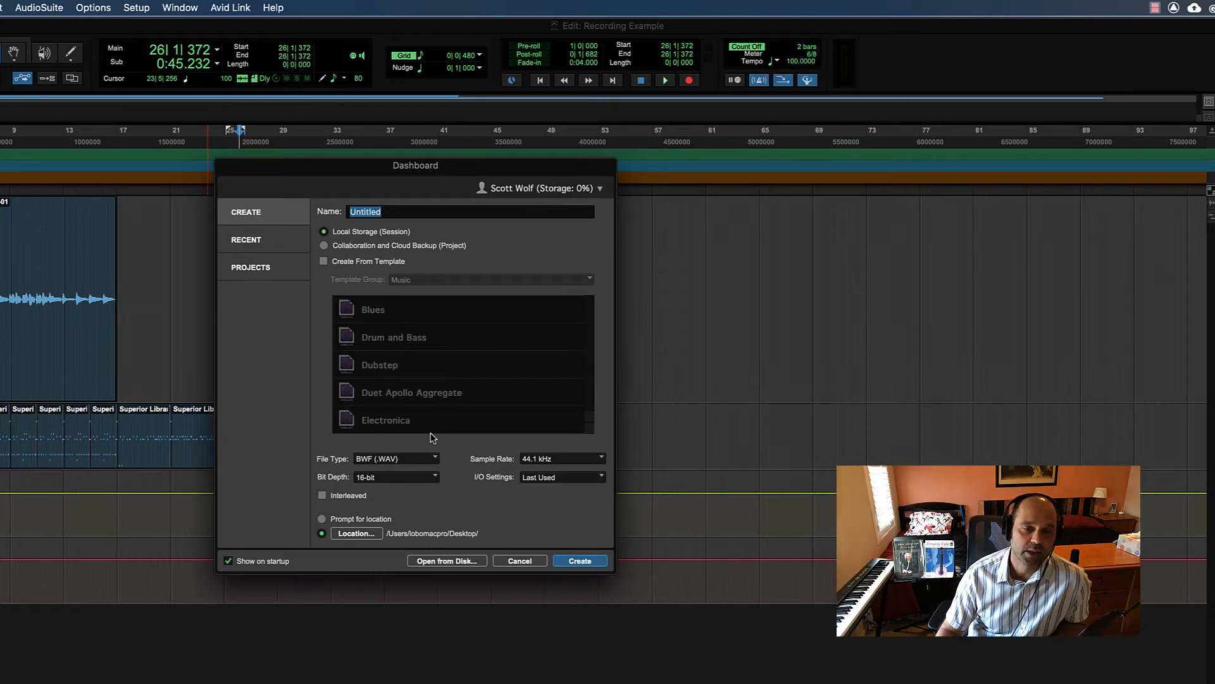
- Check the file type choices for a new session, keep BWF (.WAV), and cancel the session creation
left_click(409, 460)
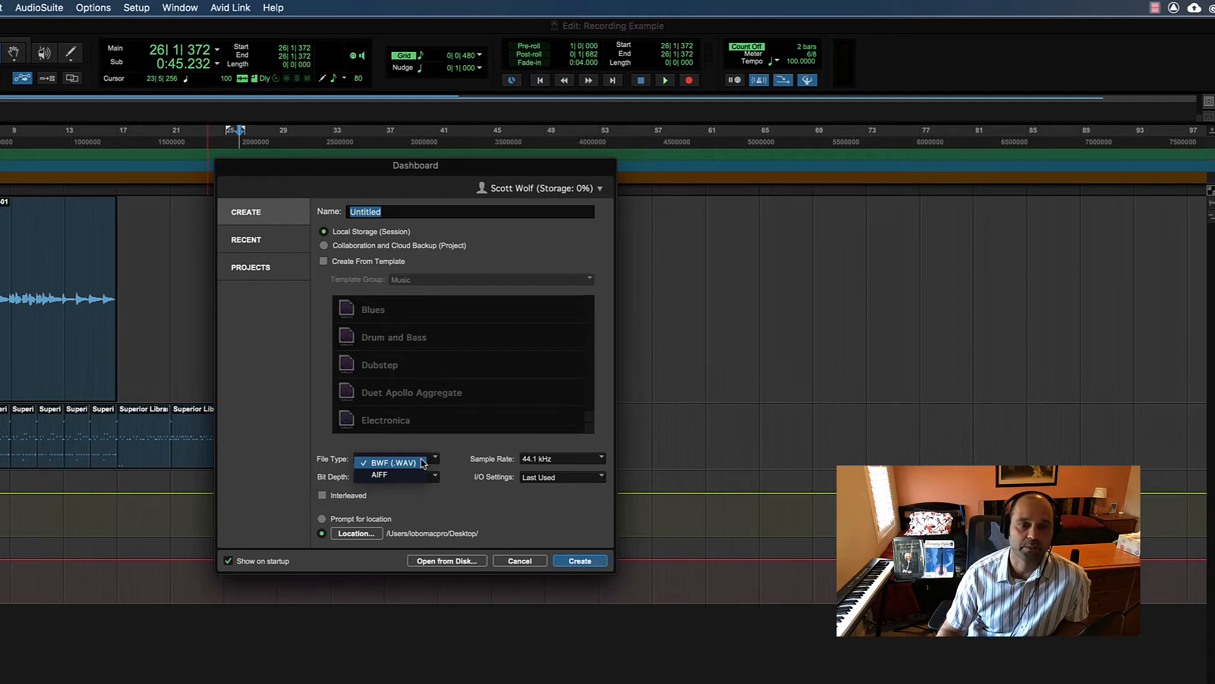
left_click(422, 464)
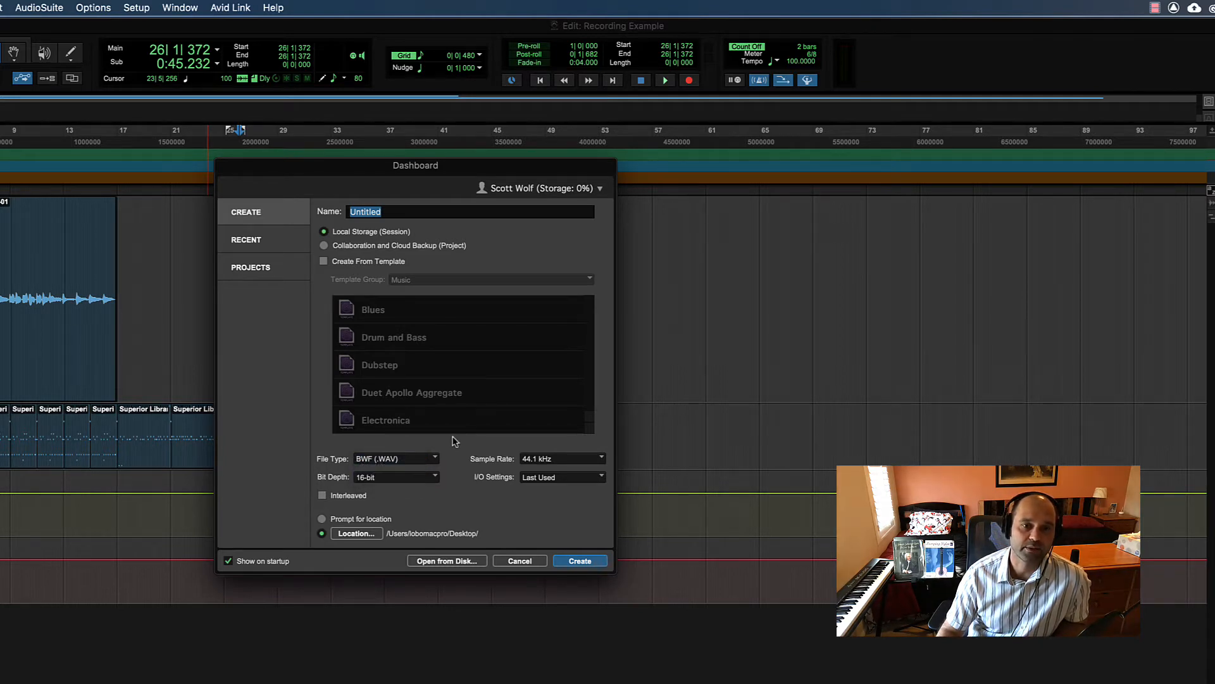
left_click(521, 560)
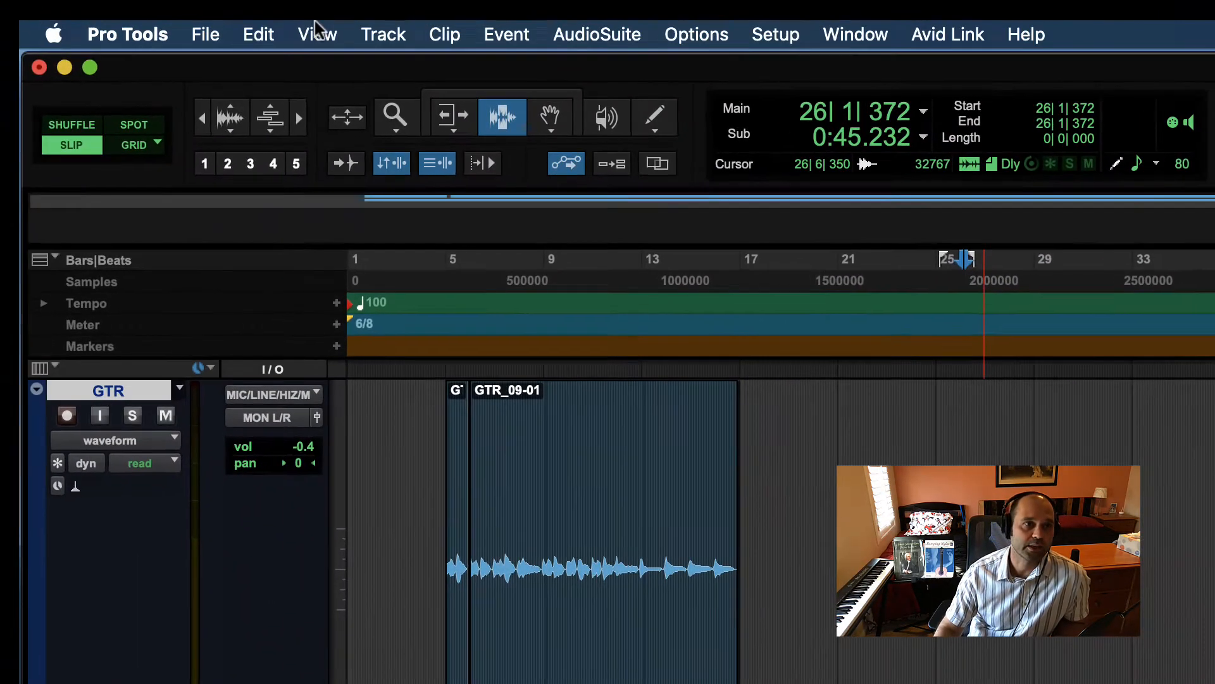
- Start an audio import and browse to the Audio Files folder inside the Recording Example session folder
left_click(206, 35)
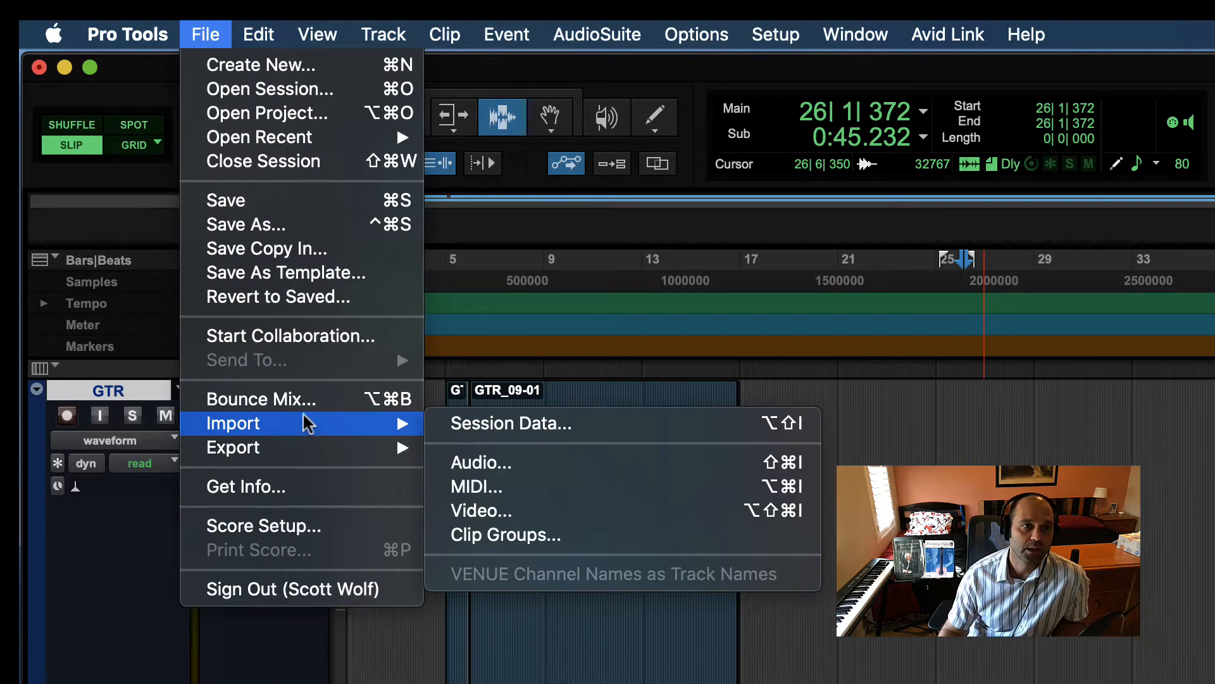
mouse_move(306, 422)
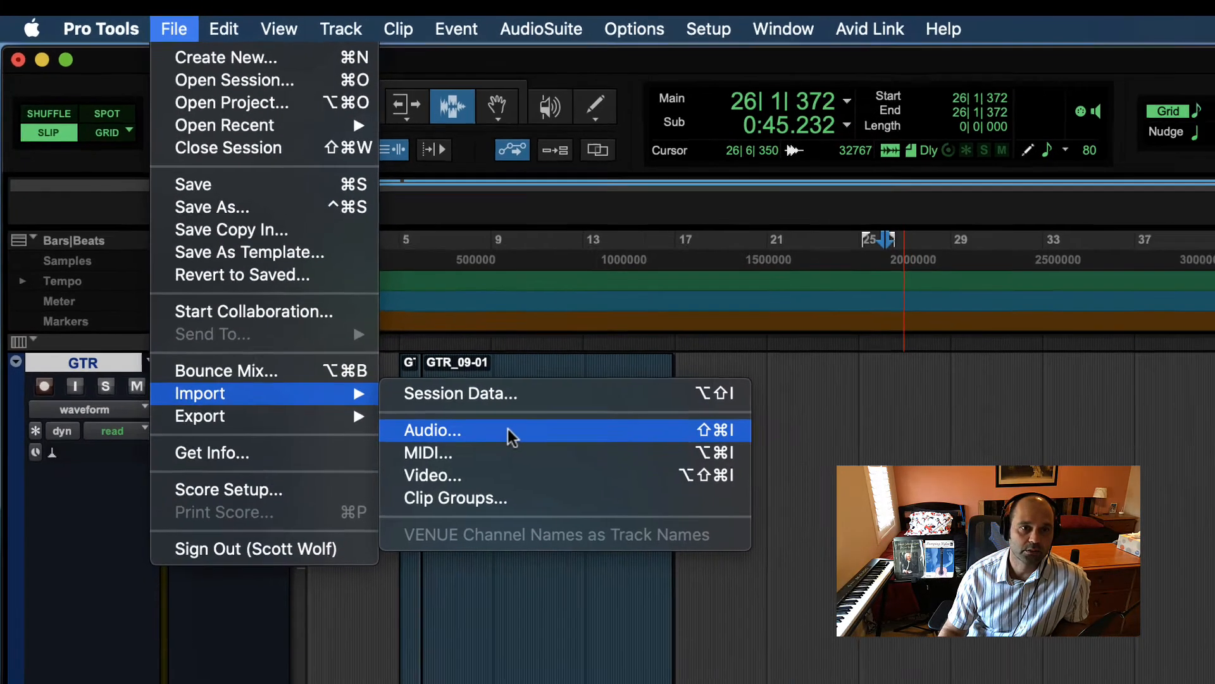
left_click(562, 464)
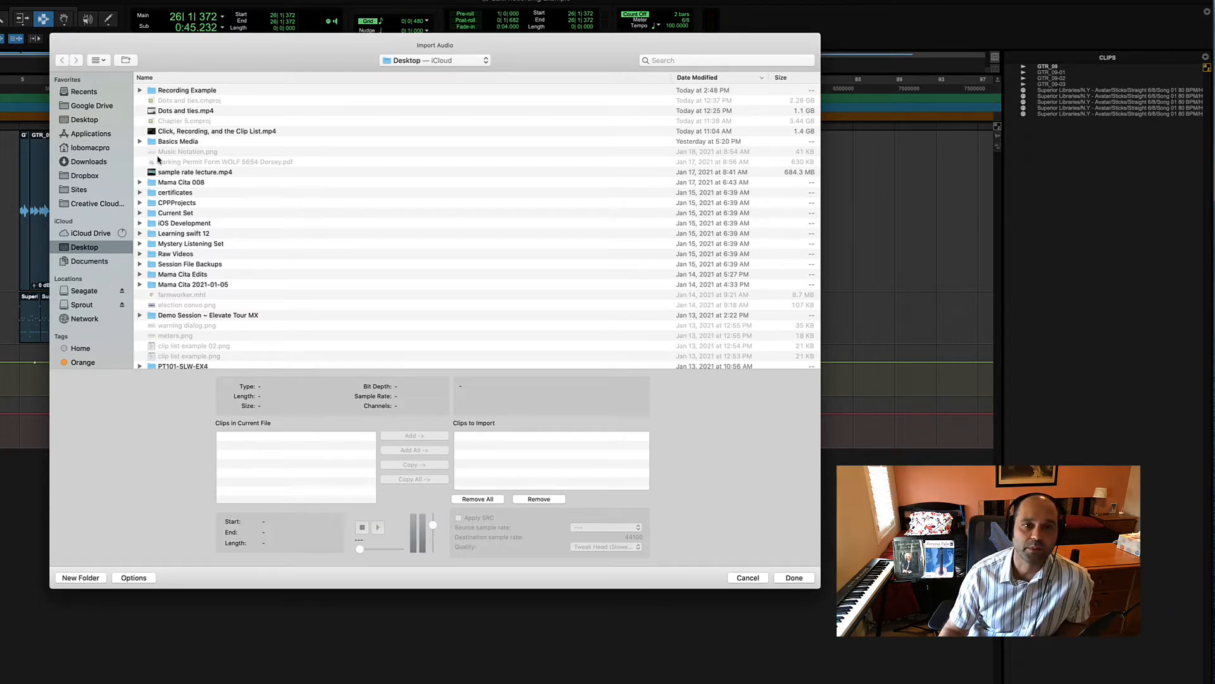
double_click(184, 91)
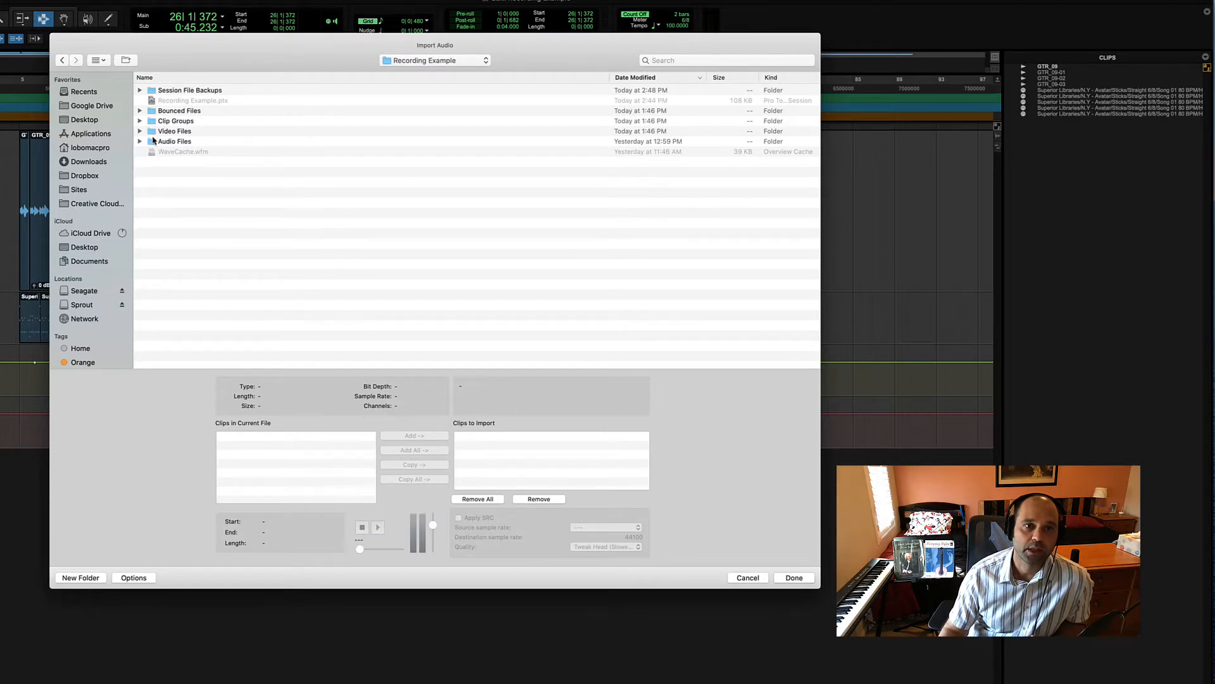
double_click(153, 140)
- Compare the format, bit depth and sample rate details of GTR_09.wav and GTR_01.wav
left_click(193, 94)
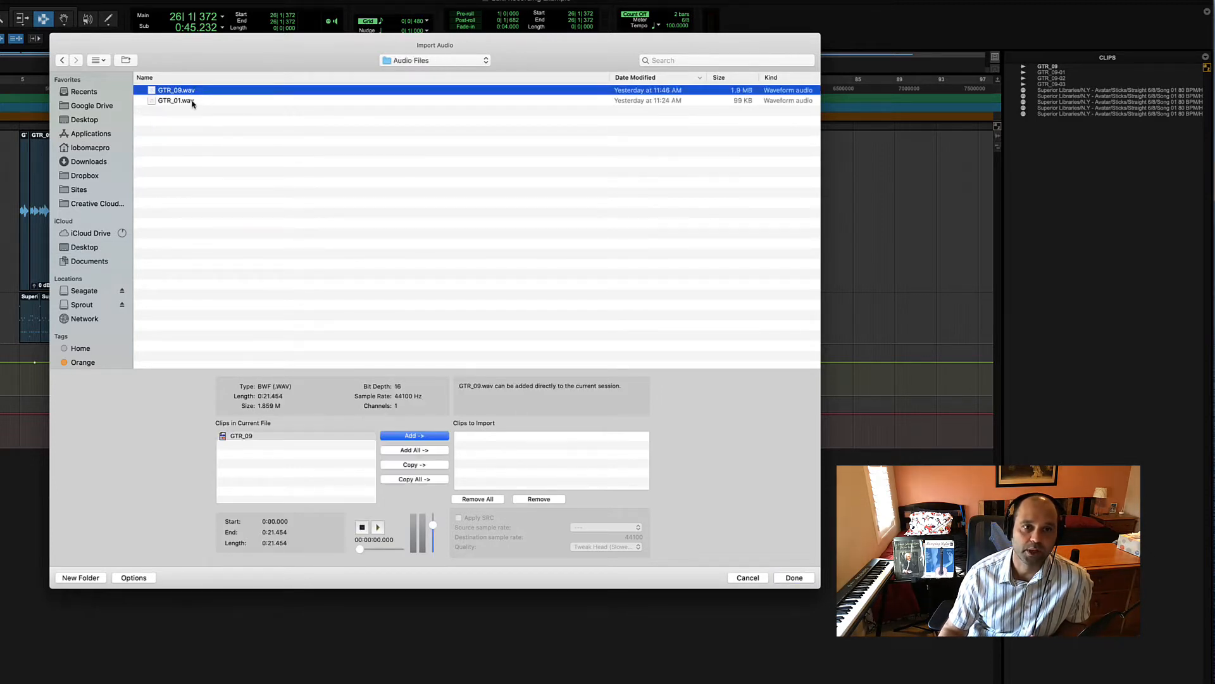
left_click(193, 102)
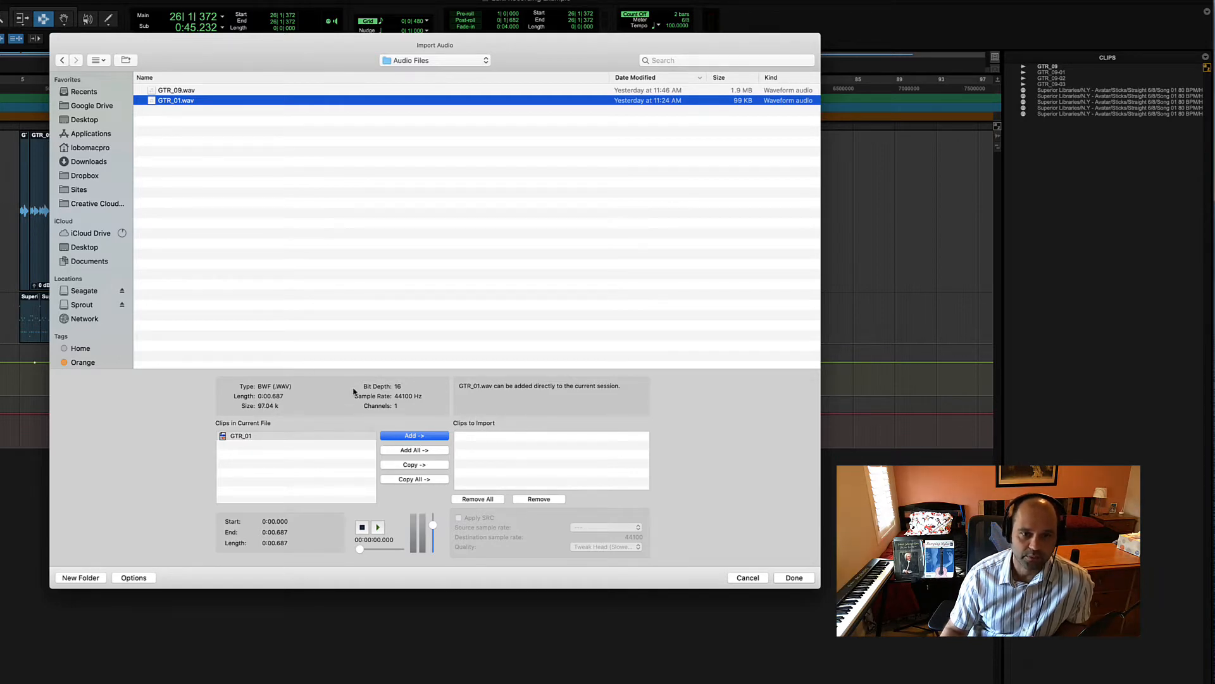
left_click(178, 90)
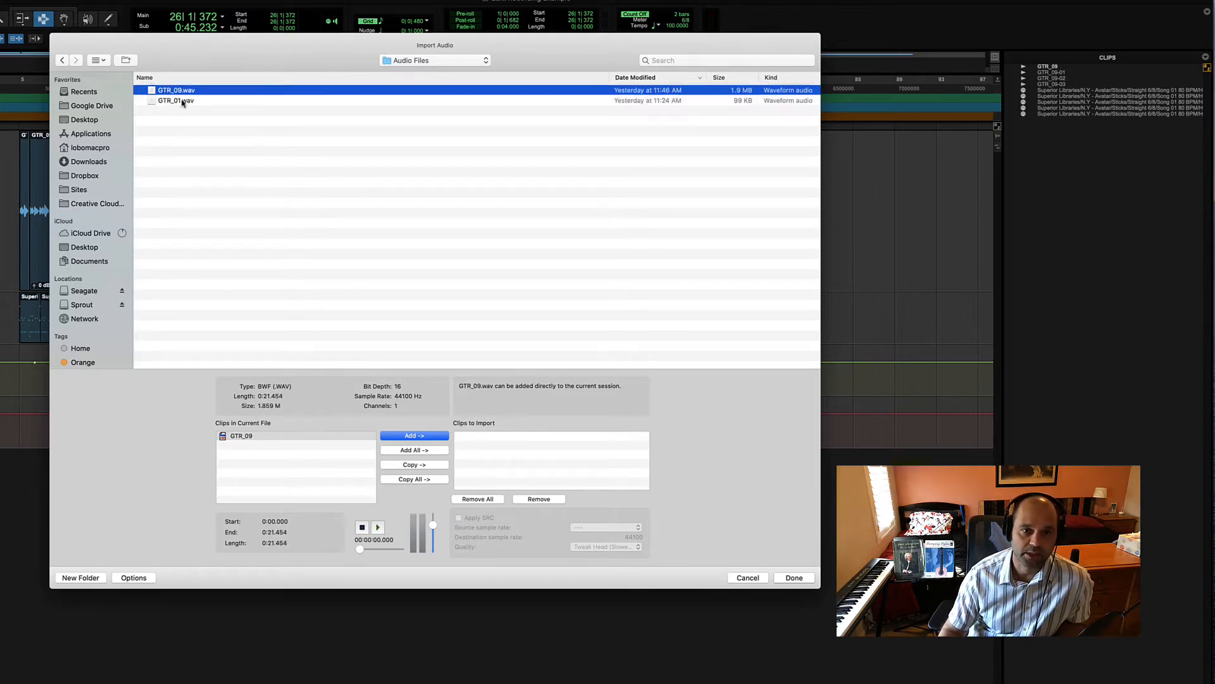
left_click(183, 101)
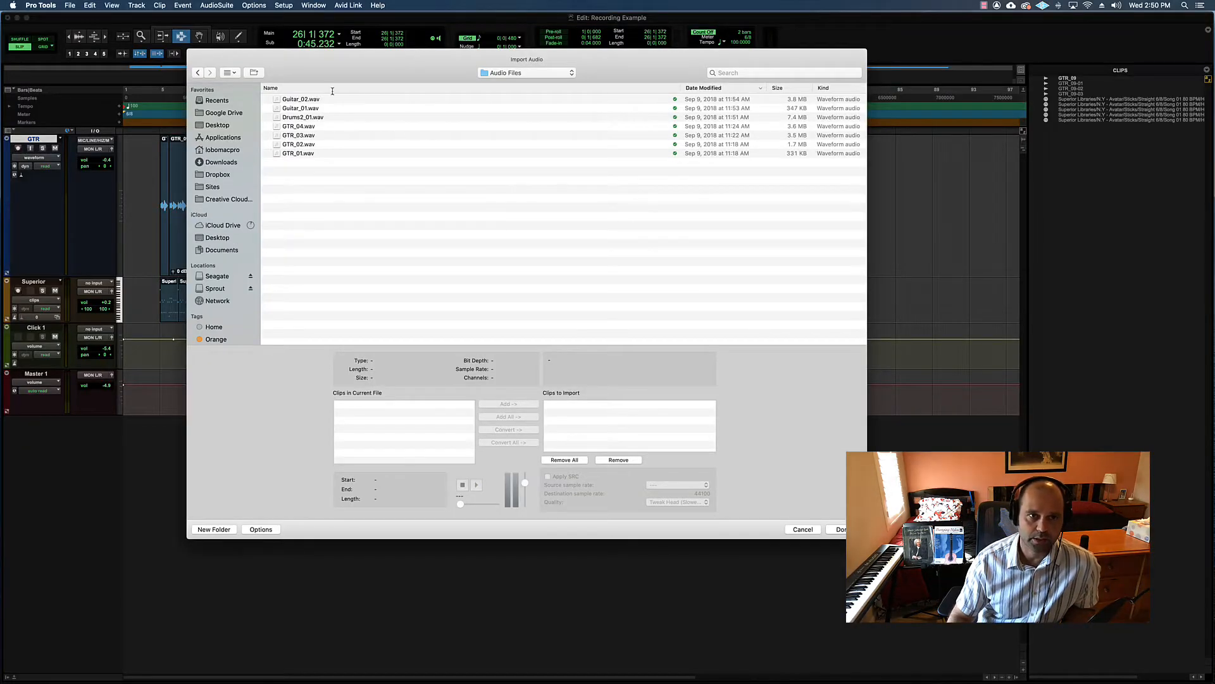
- Select the audio files from Guitar_02.wav through GTR_02.wav as import candidates
left_click(307, 100)
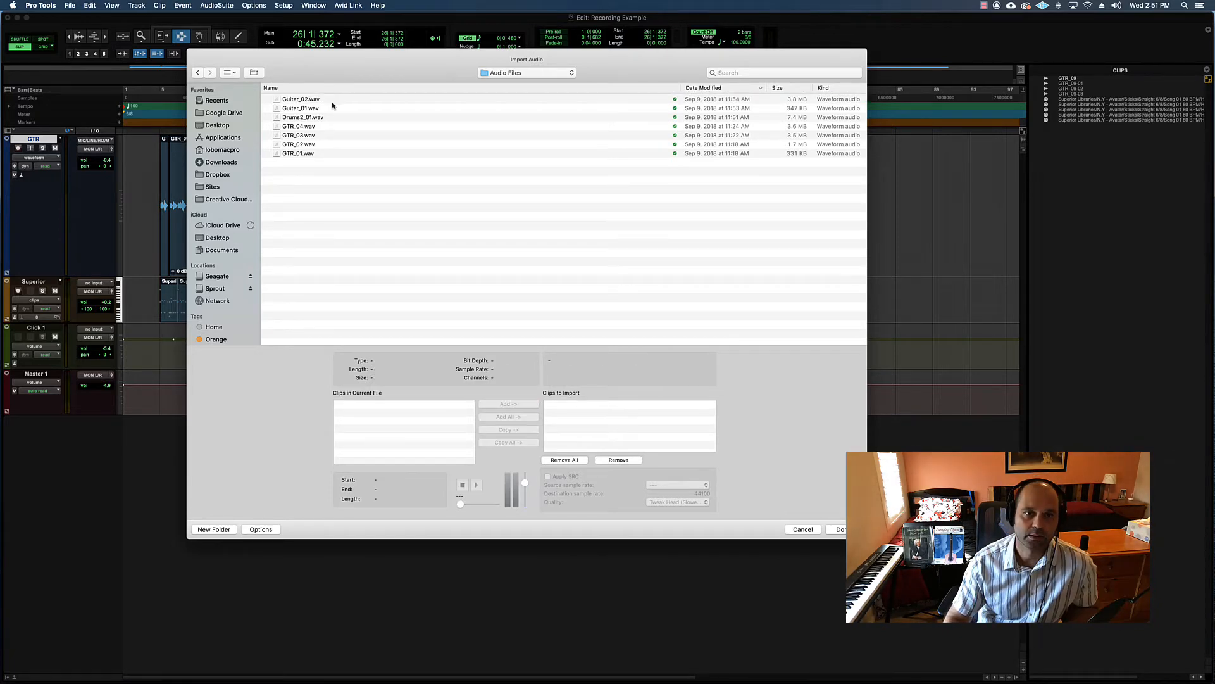
left_click(327, 100)
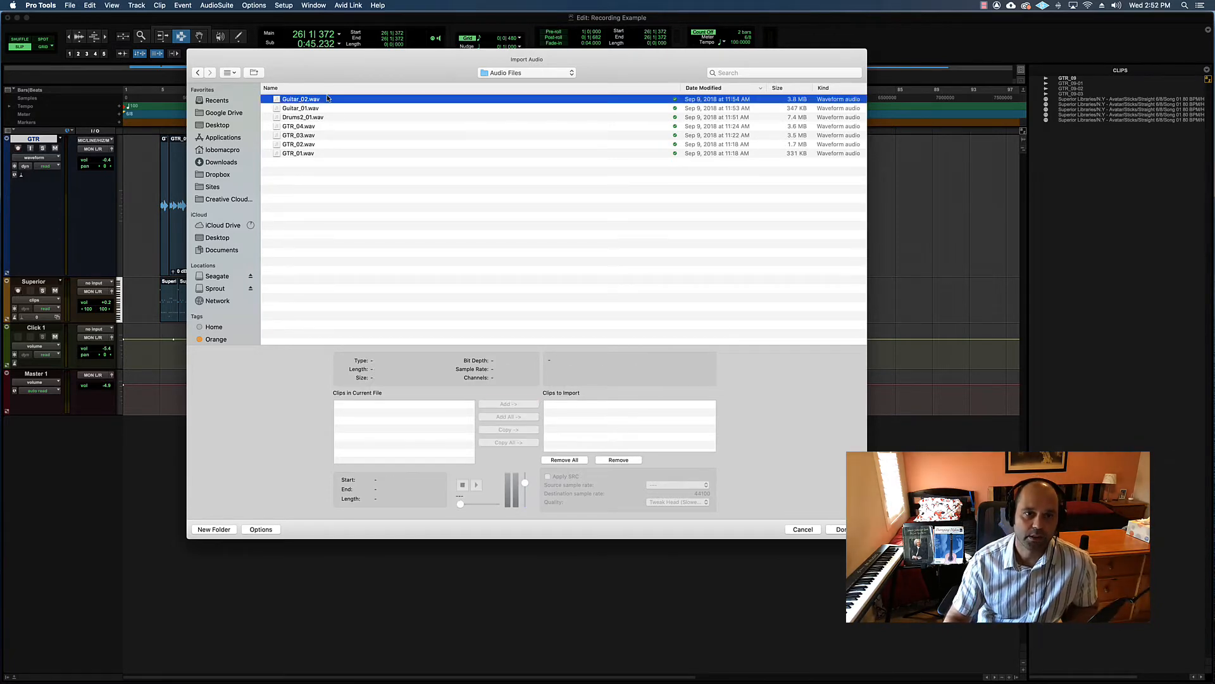
left_click(347, 145, "shift")
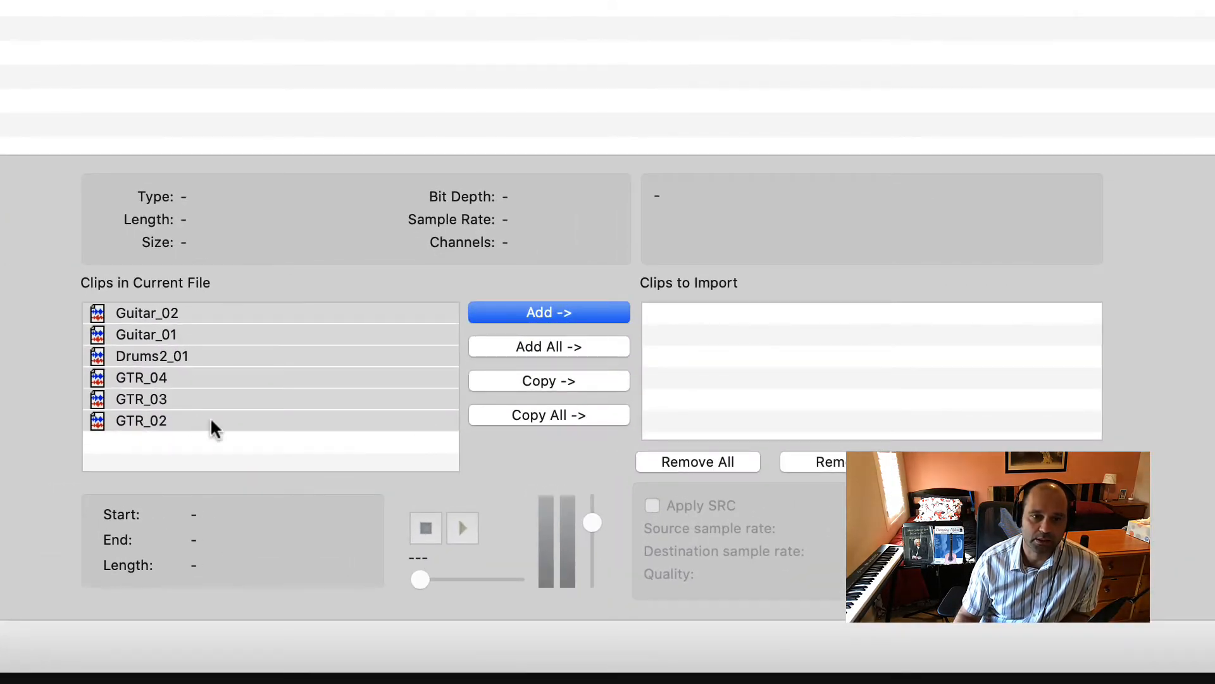
- Examine the properties of the GTR_02, Guitar_02, GTR_04 and Drums2_01 clips among the import candidates
left_click(240, 422)
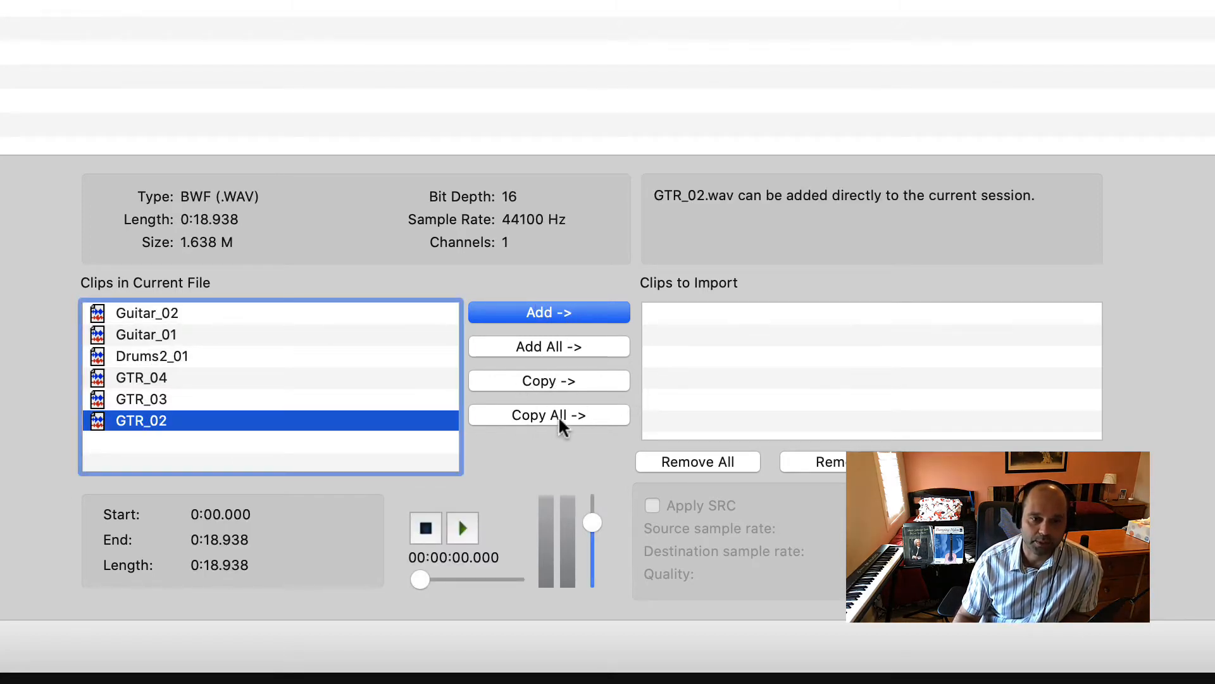
left_click(271, 318)
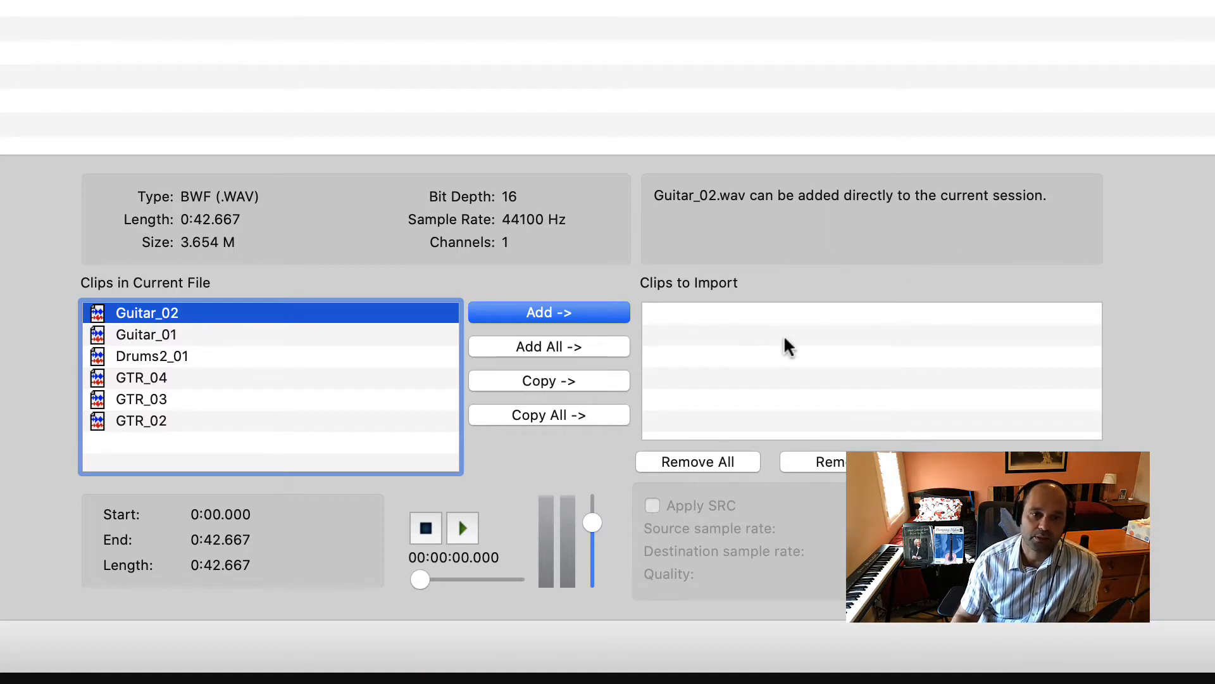
left_click(272, 378)
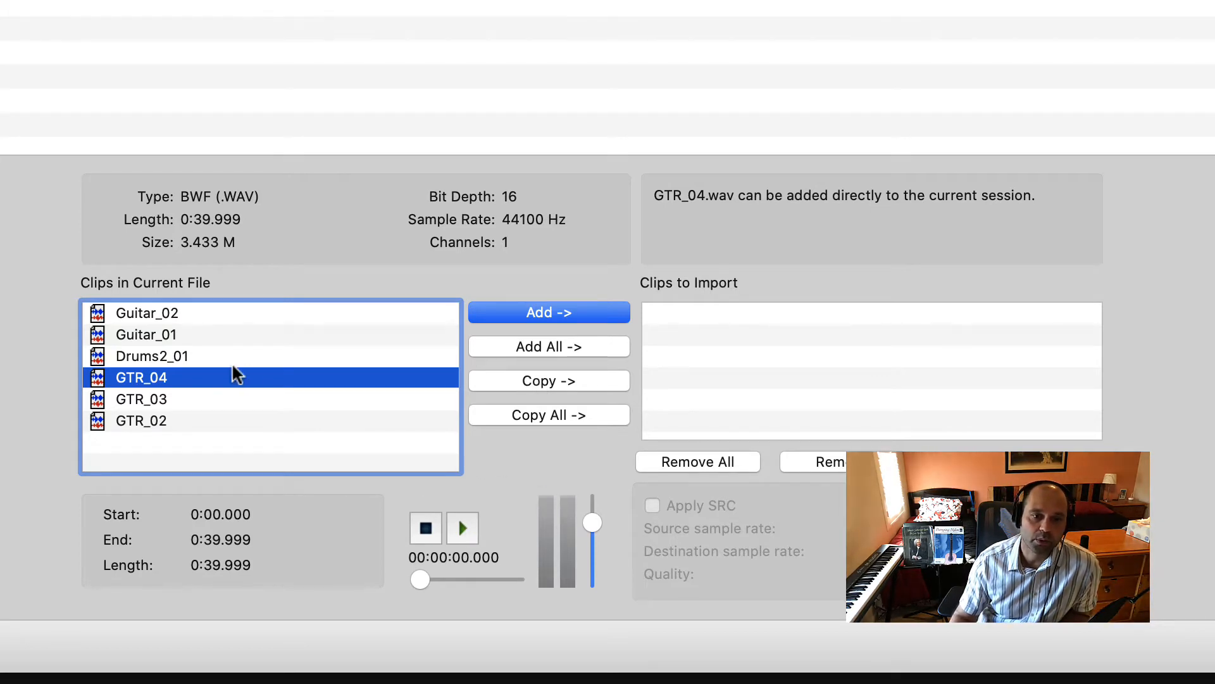
left_click(185, 319)
left_click(201, 361)
- Audition the Guitar_02, Guitar_01, GTR_04 and Drums2_01 clips at a lowered preview volume, and stop playback
left_click(197, 320)
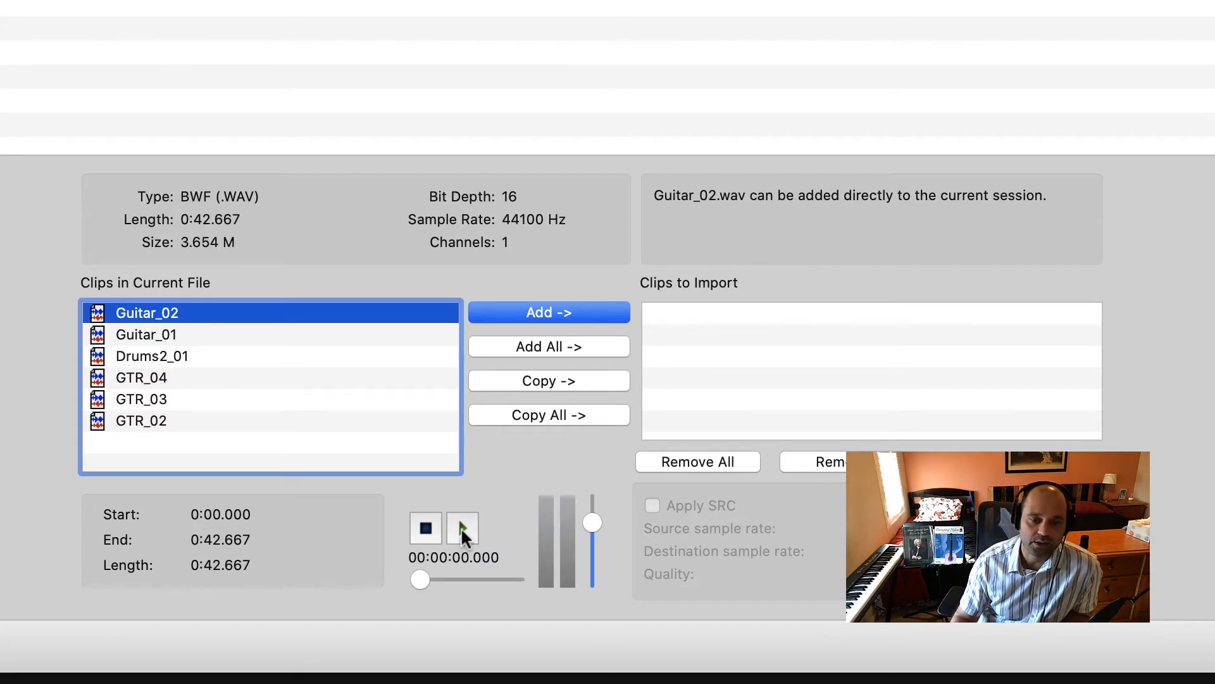
left_click(461, 526)
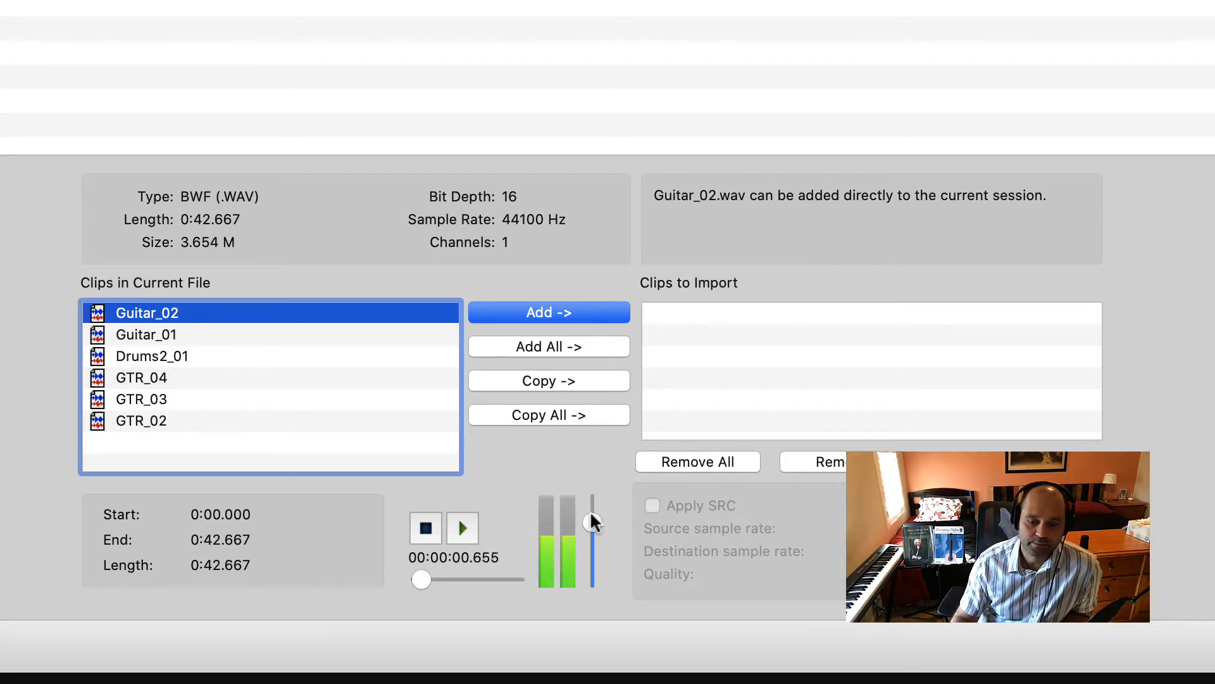
left_click_drag(590, 521, 591, 541)
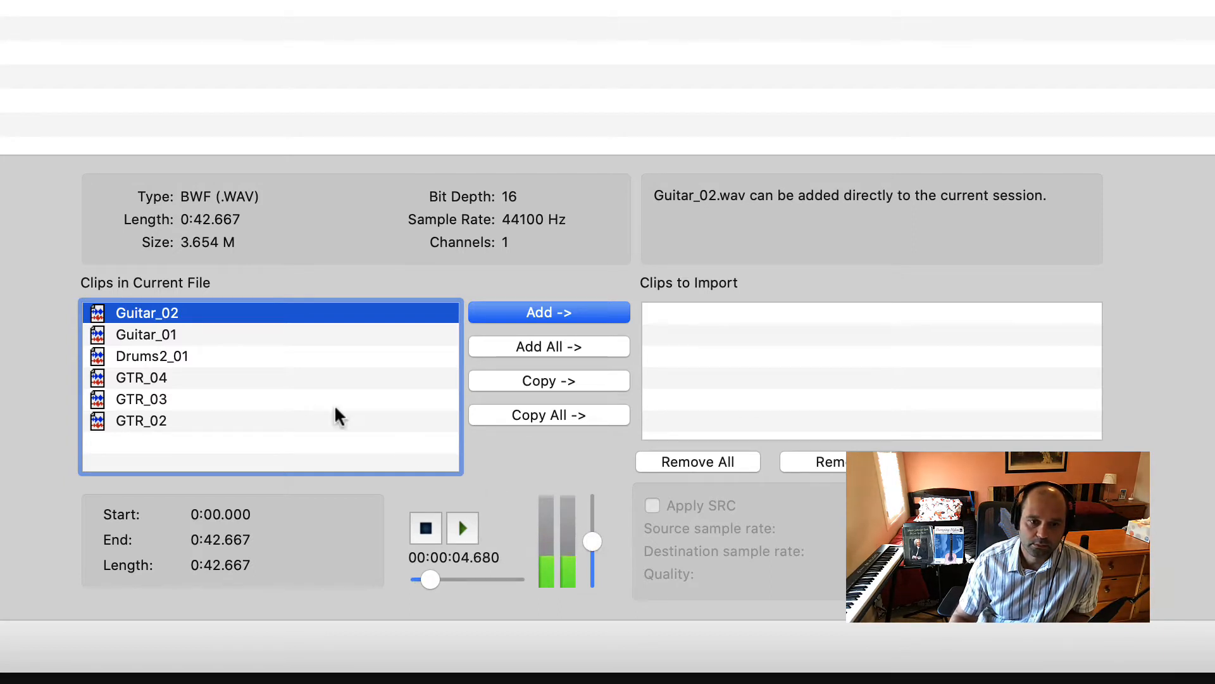
left_click(222, 338)
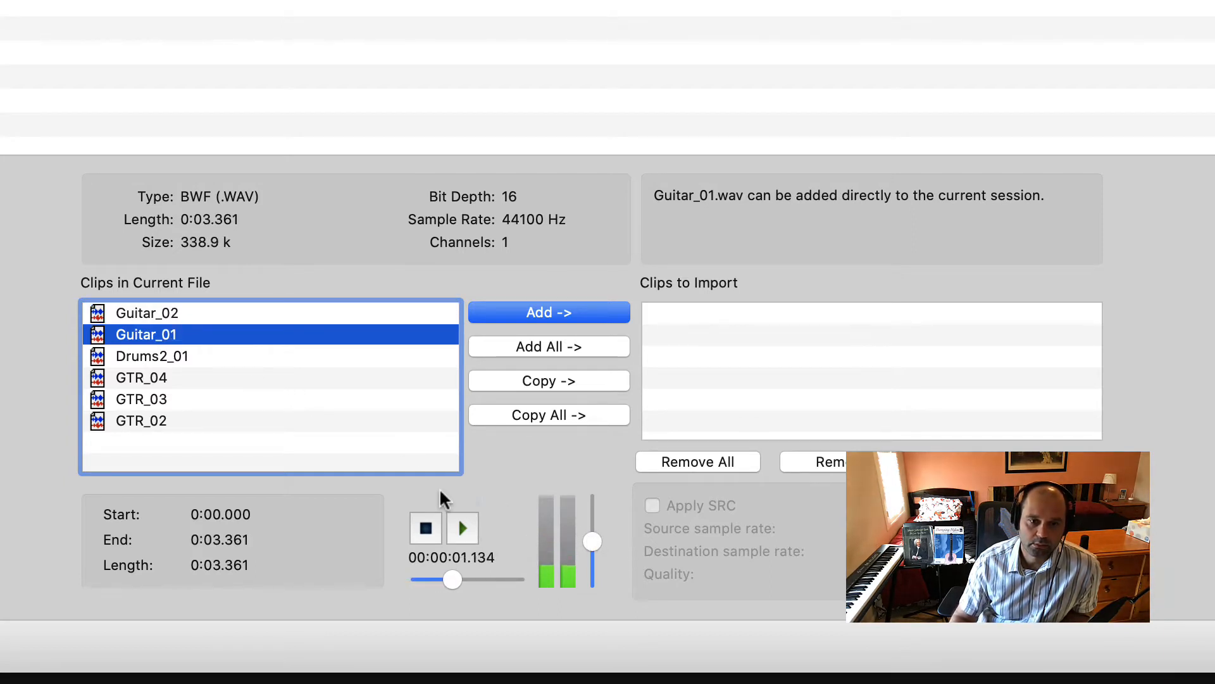
left_click(190, 378)
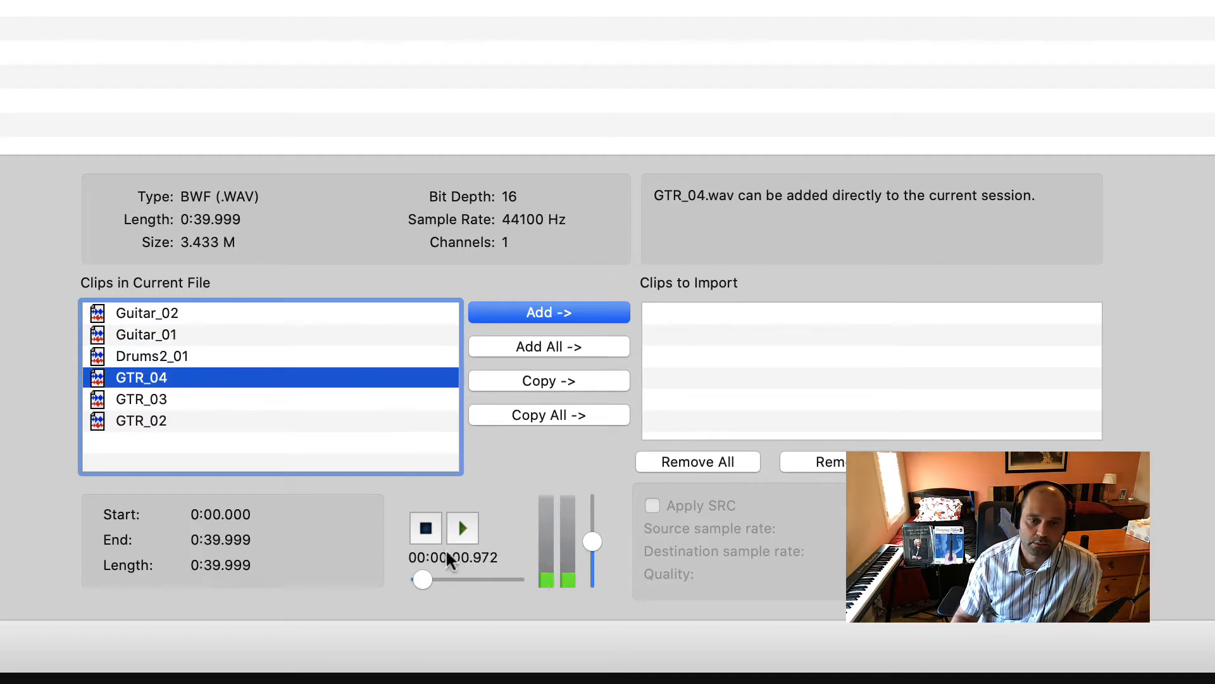
left_click(425, 530)
left_click(218, 356)
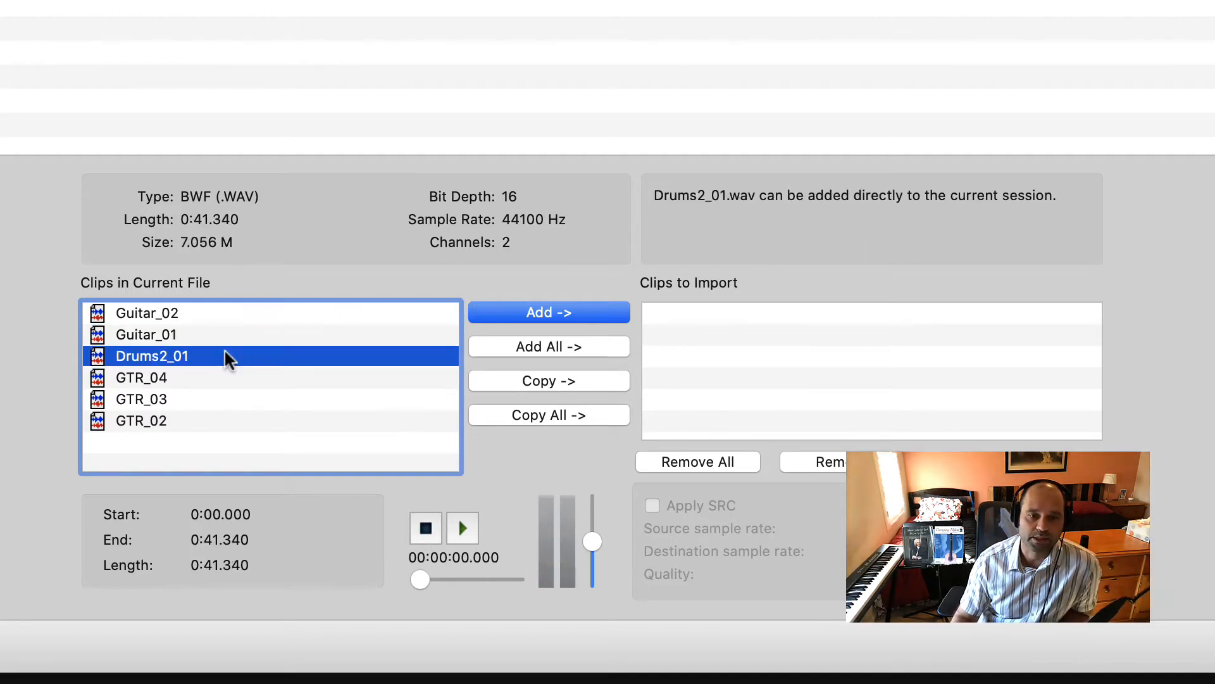
left_click(462, 527)
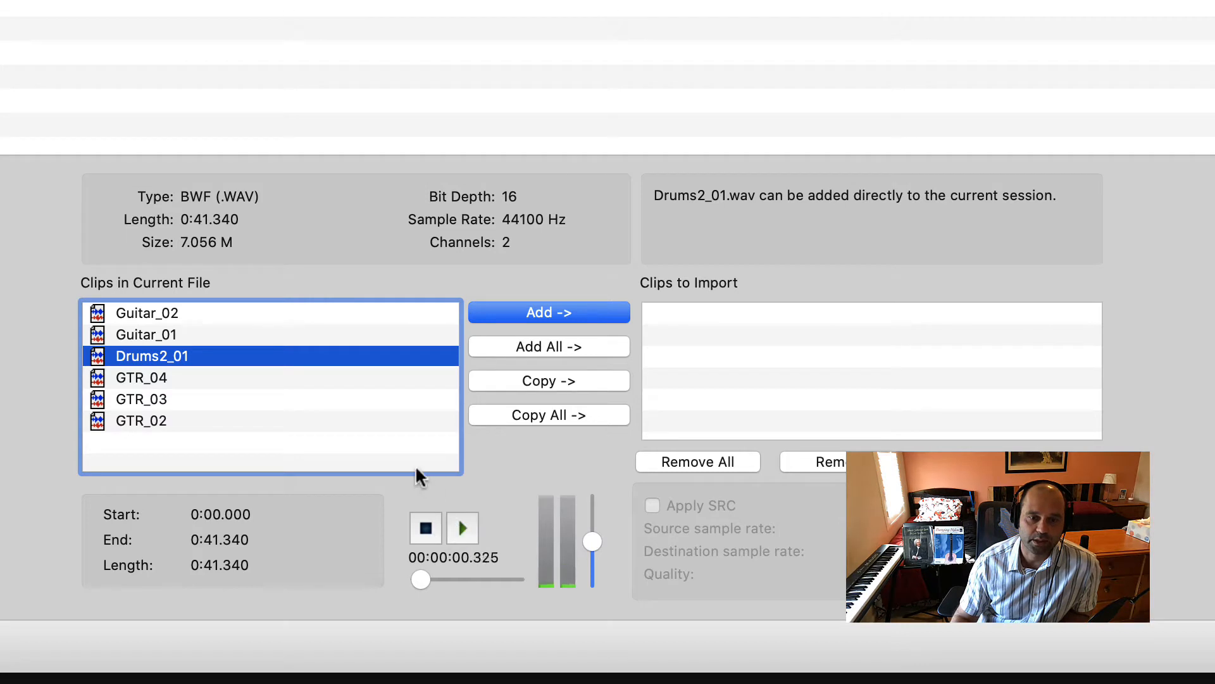
left_click(426, 529)
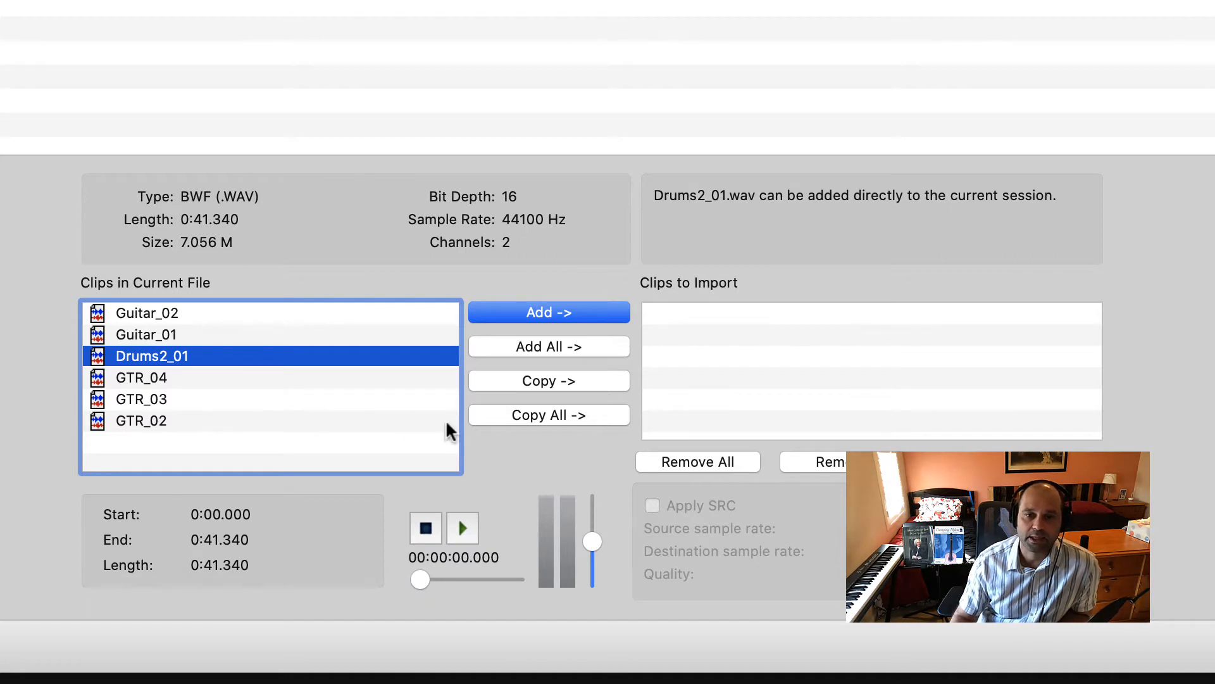
- Put Drums2_01 in the list of clips to import, using the Copy option
left_click(550, 381)
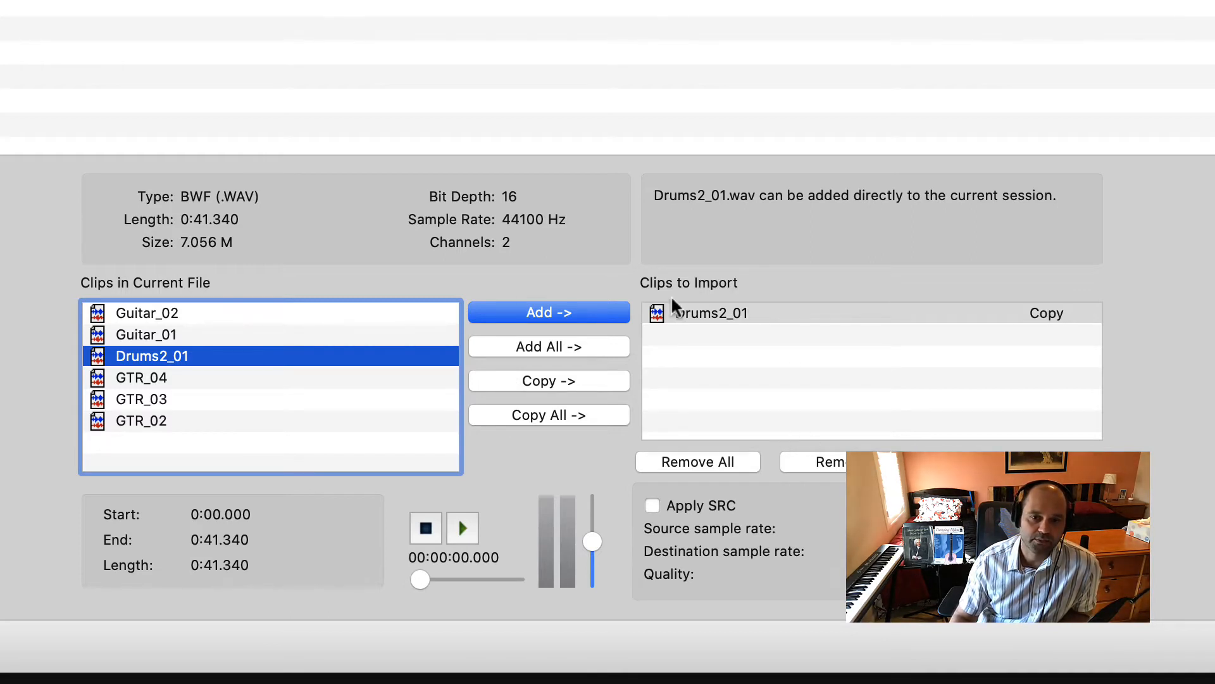
left_click(722, 314)
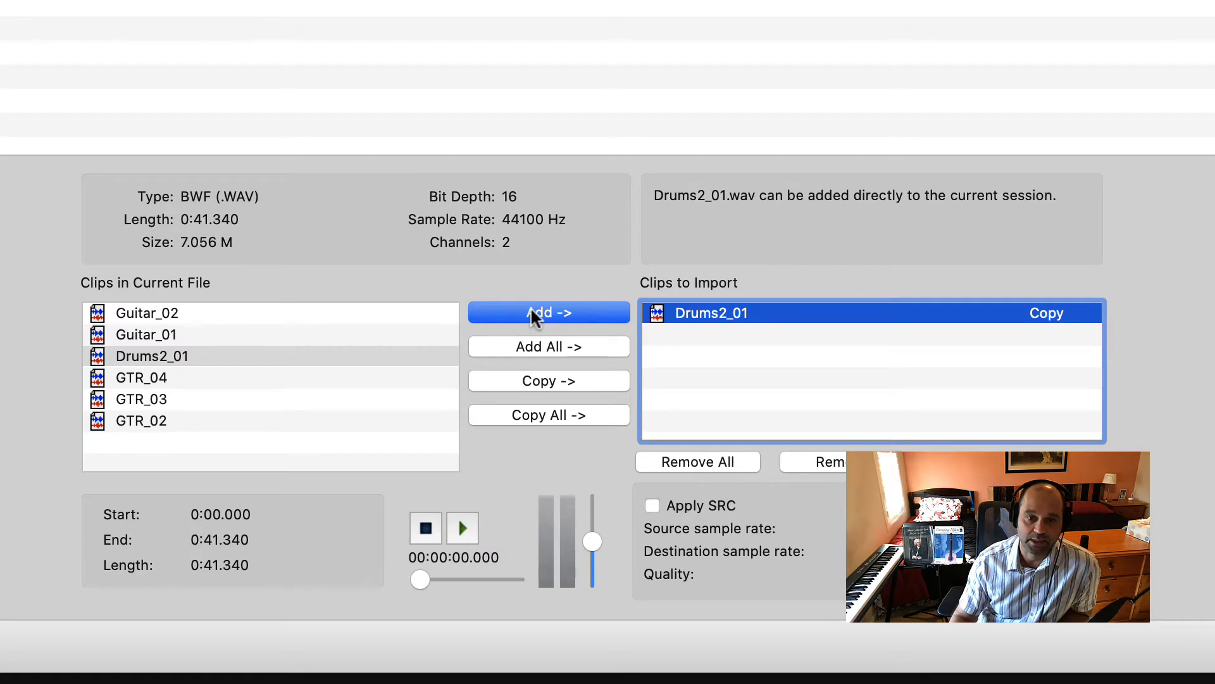
- Put Guitar_02 in the list of clips to import with the Add option, and remove it again
left_click(402, 323)
left_click(545, 313)
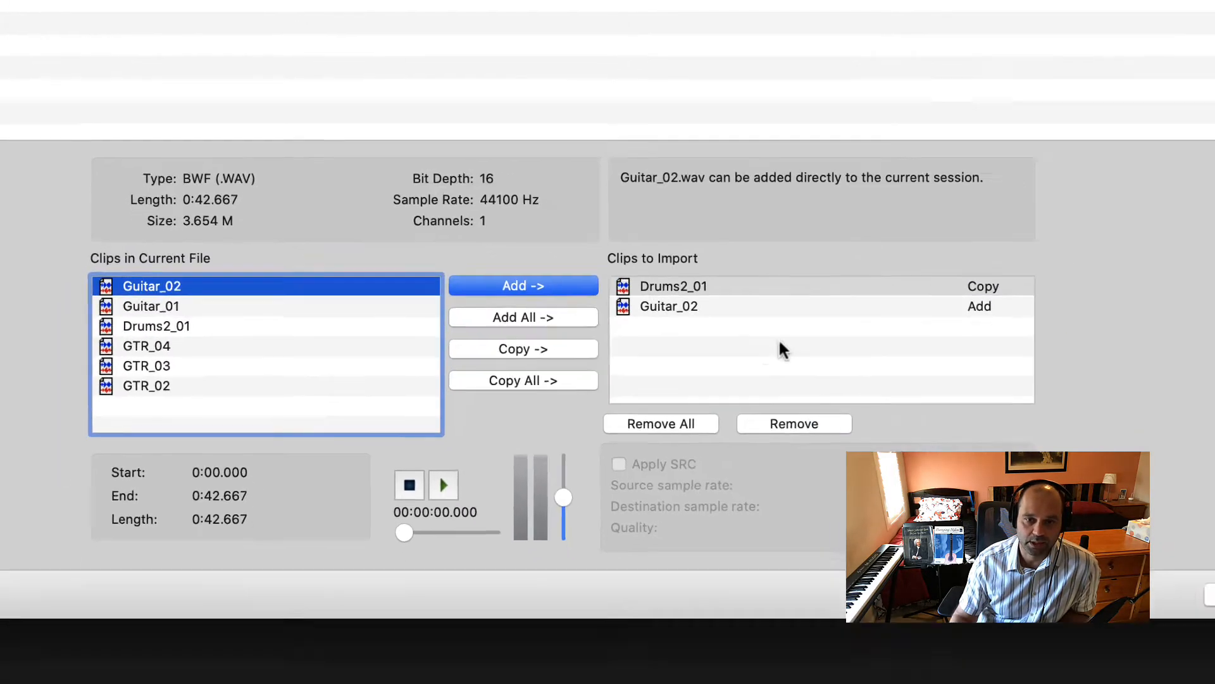
left_click(782, 334)
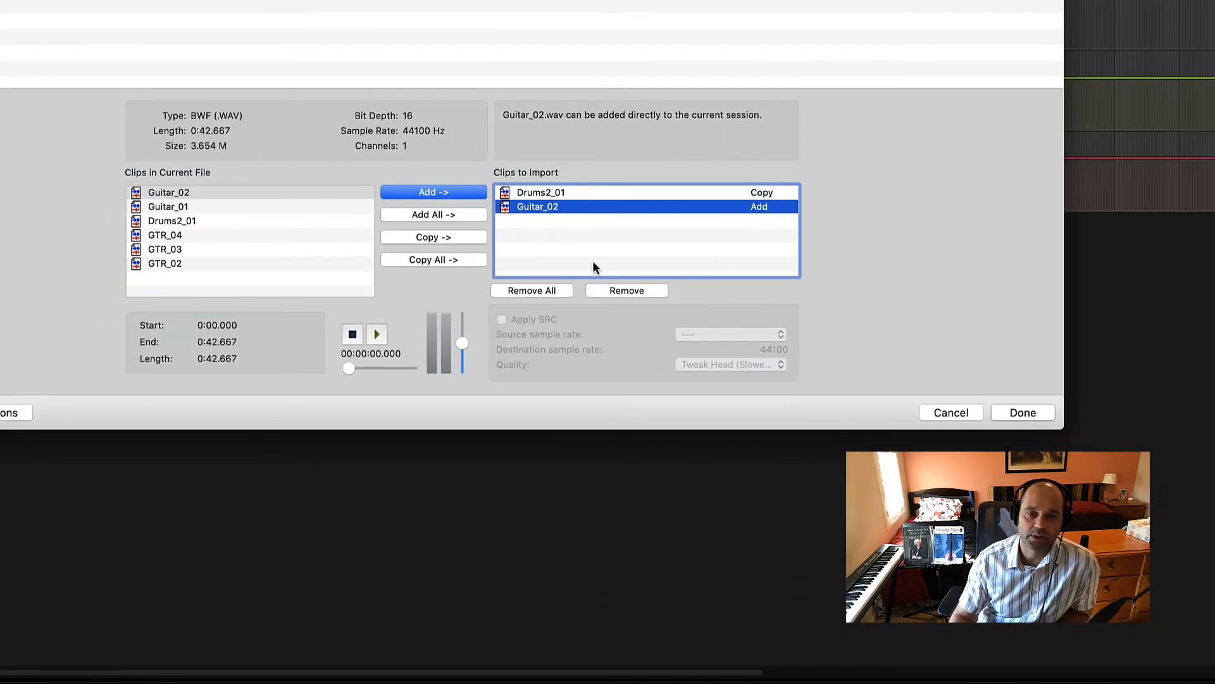
left_click(626, 293)
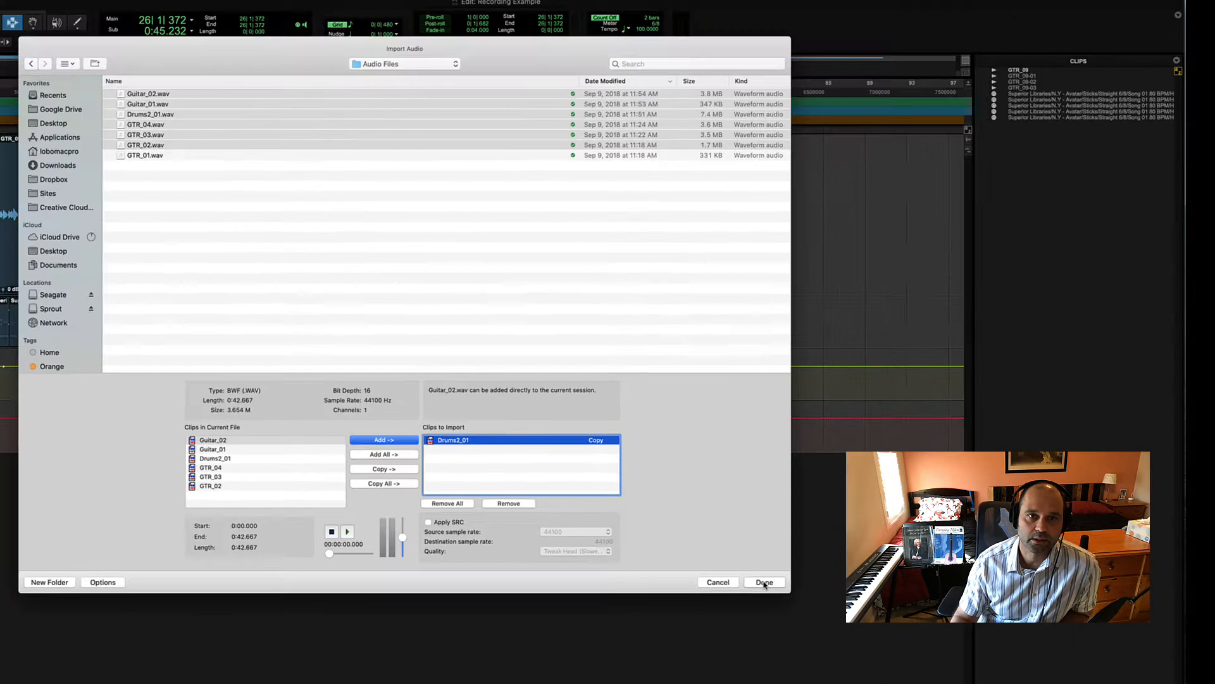
- Finish importing Drums2_01 into the session's Audio Files folder, with the Clip List as its destination
left_click(764, 583)
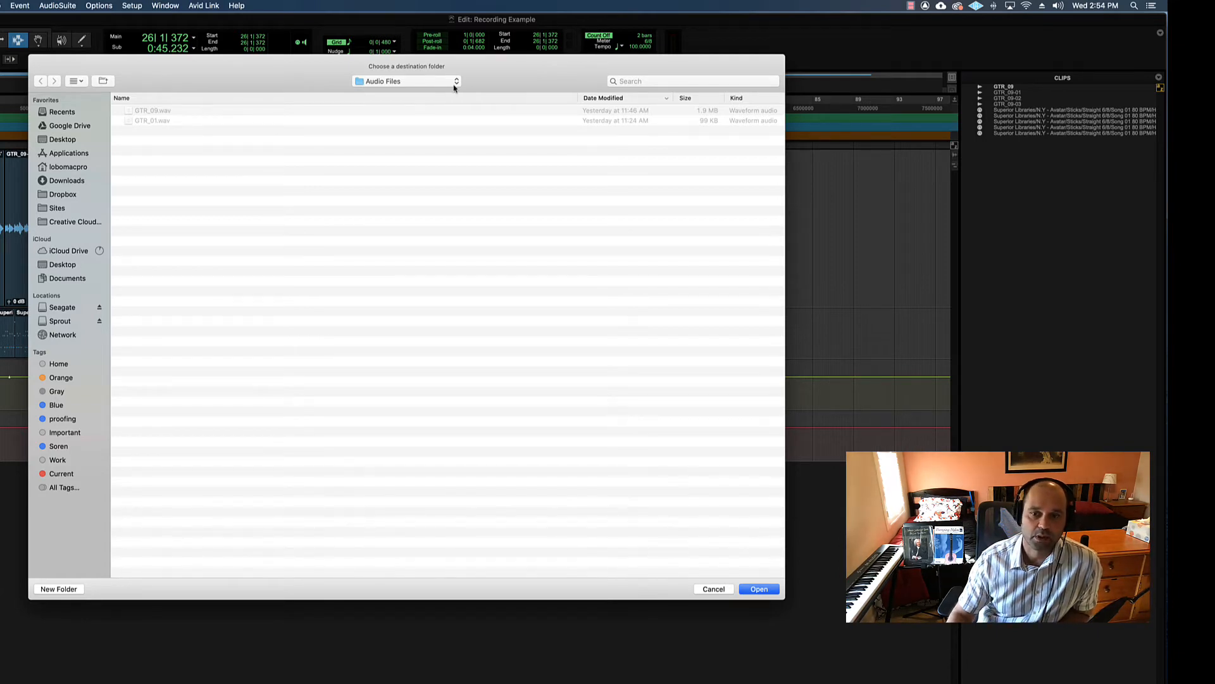
left_click(760, 589)
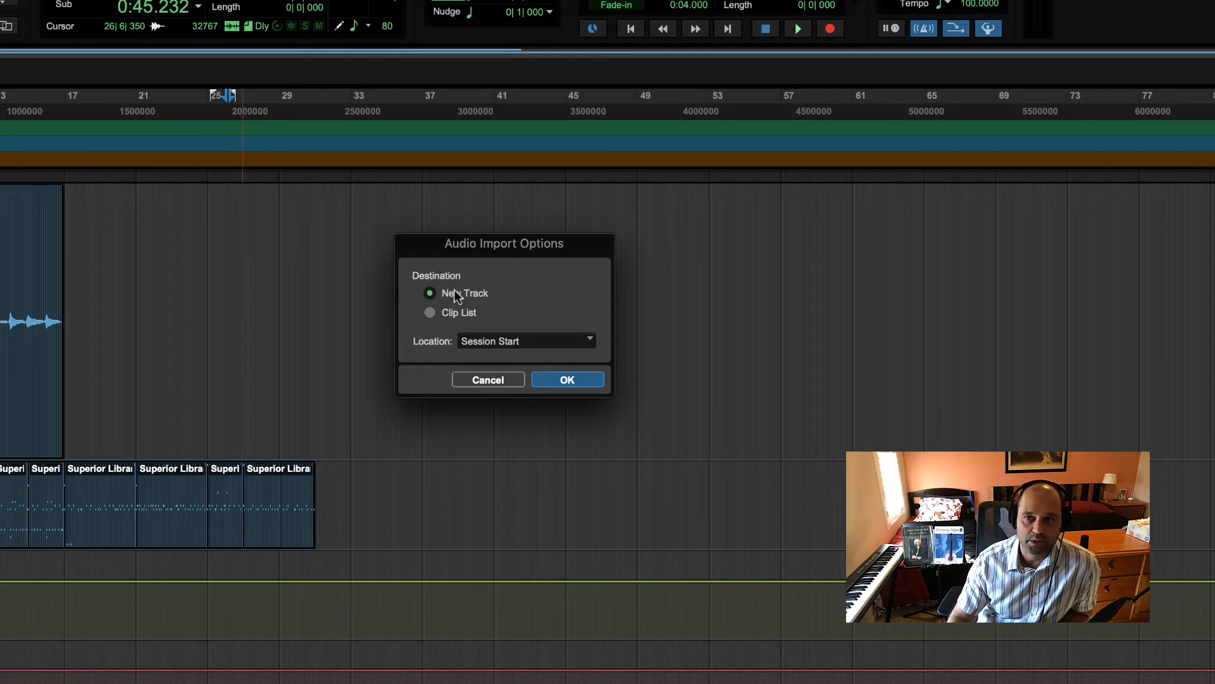
left_click(431, 313)
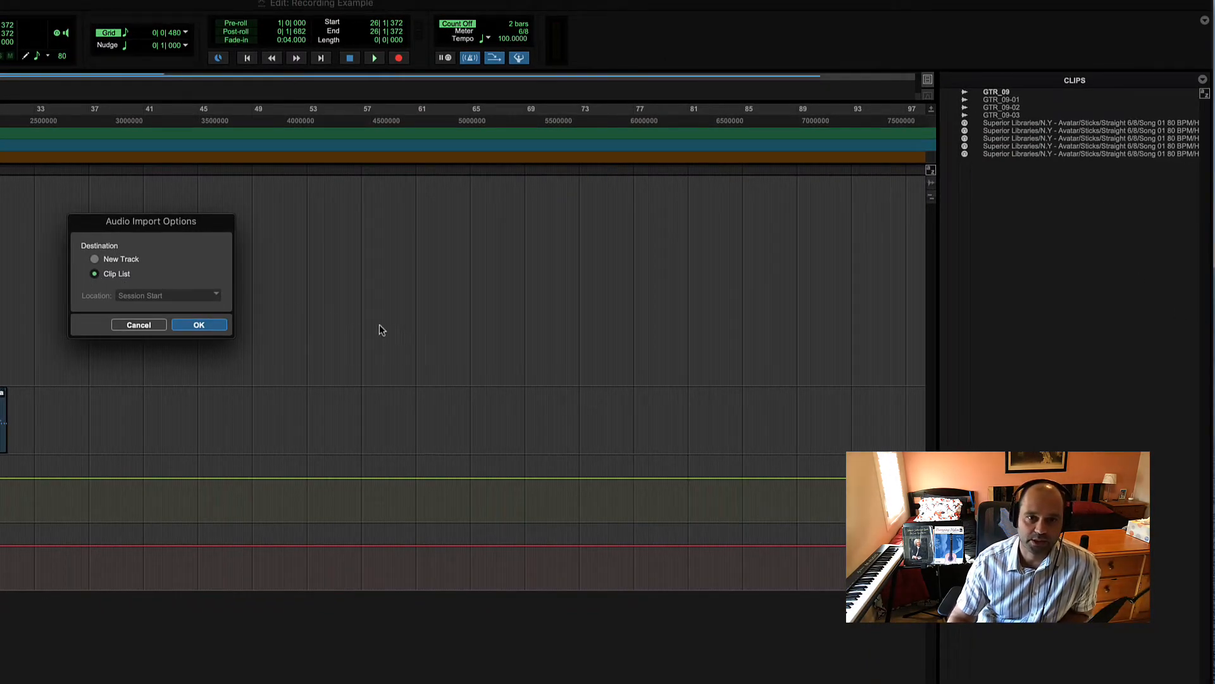
left_click(94, 259)
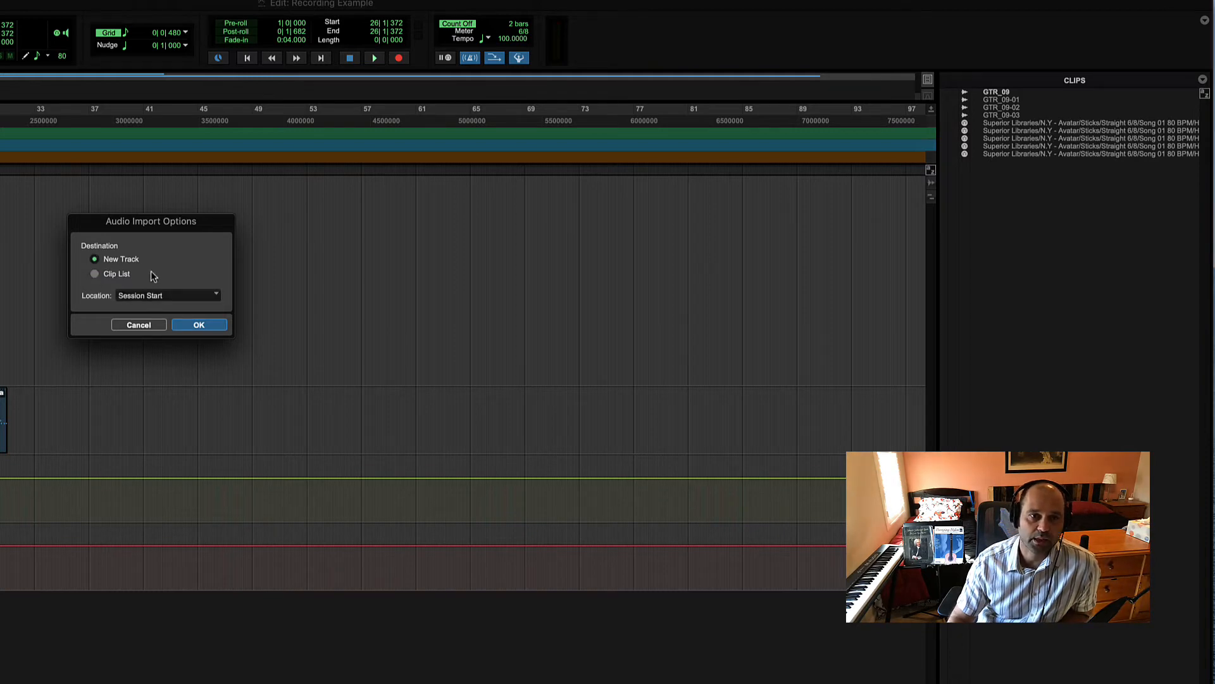
left_click(196, 296)
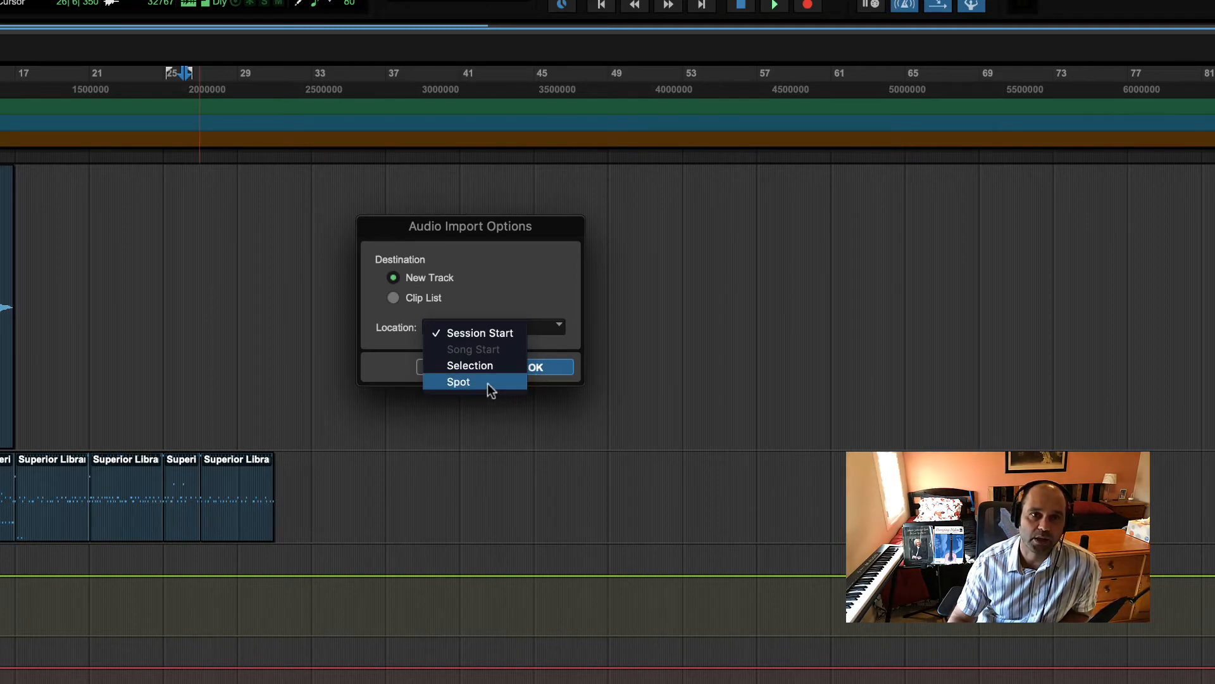
left_click(528, 254)
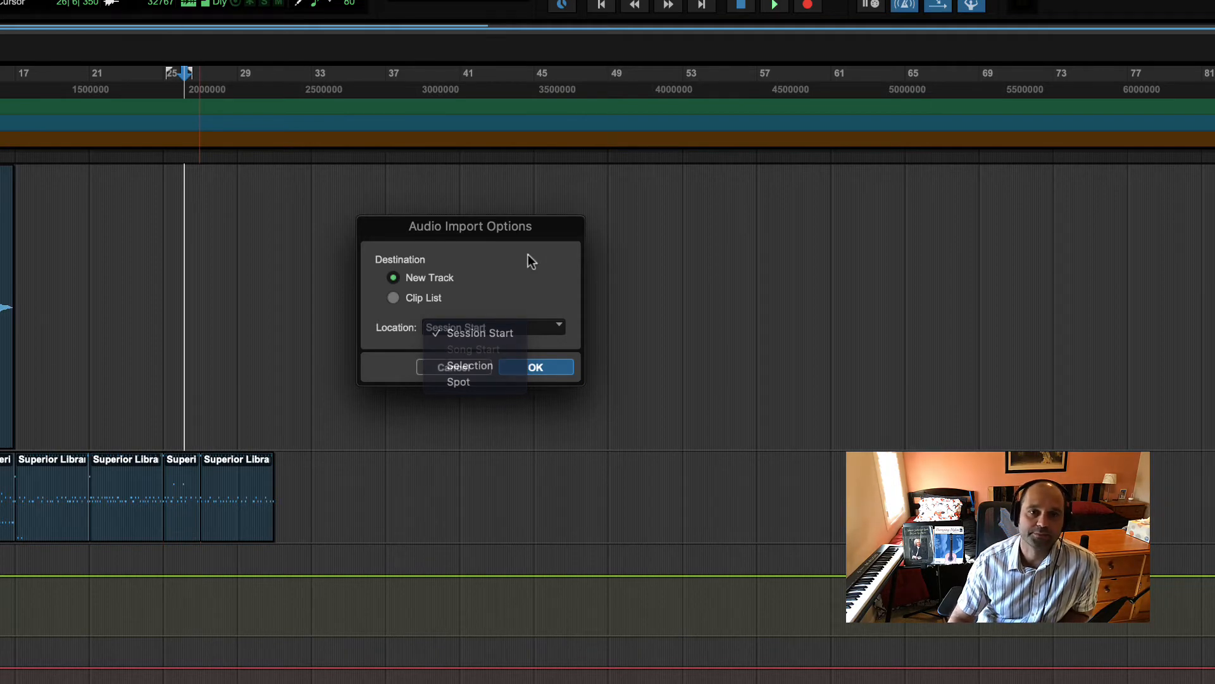
left_click(393, 298)
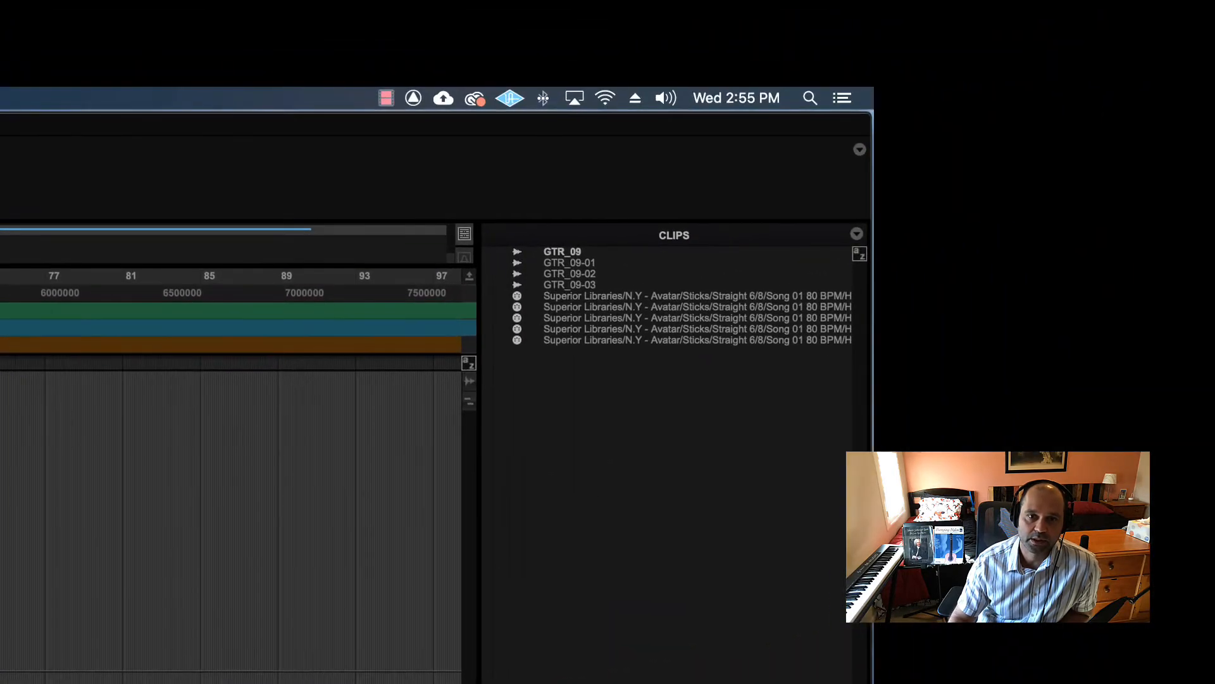
key("Return")
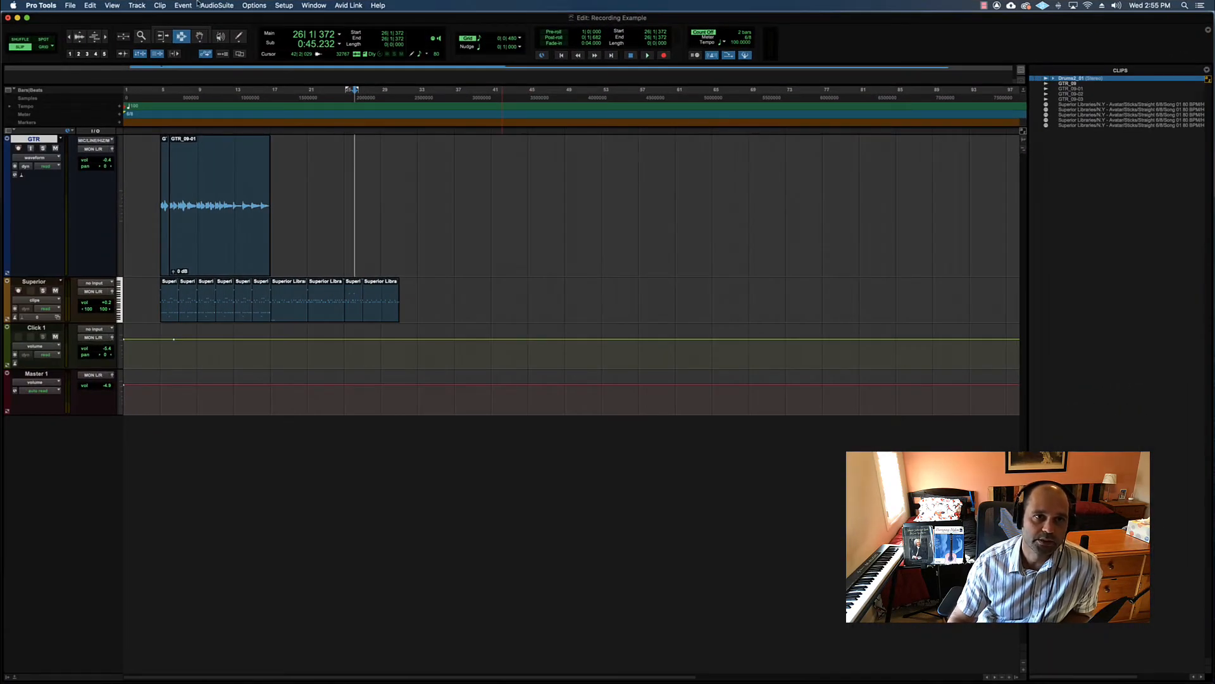
- Select the first clip on the Superior track as the edit selection
left_click(71, 5)
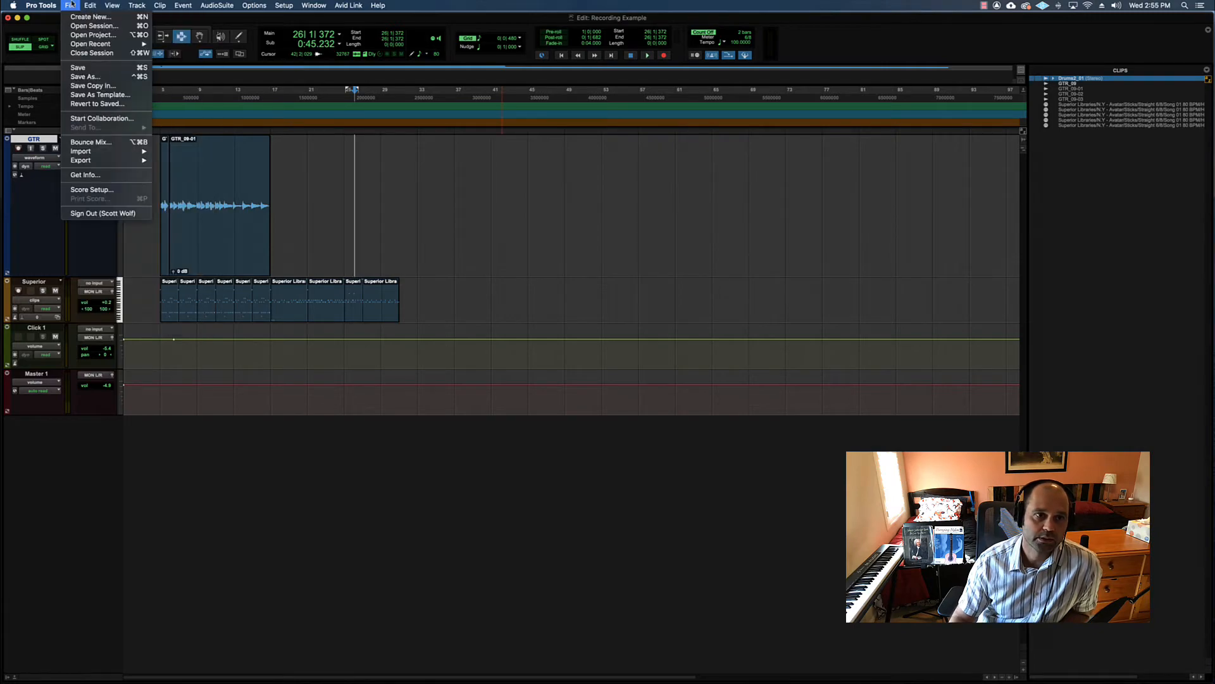
left_click(515, 184)
left_click(242, 167)
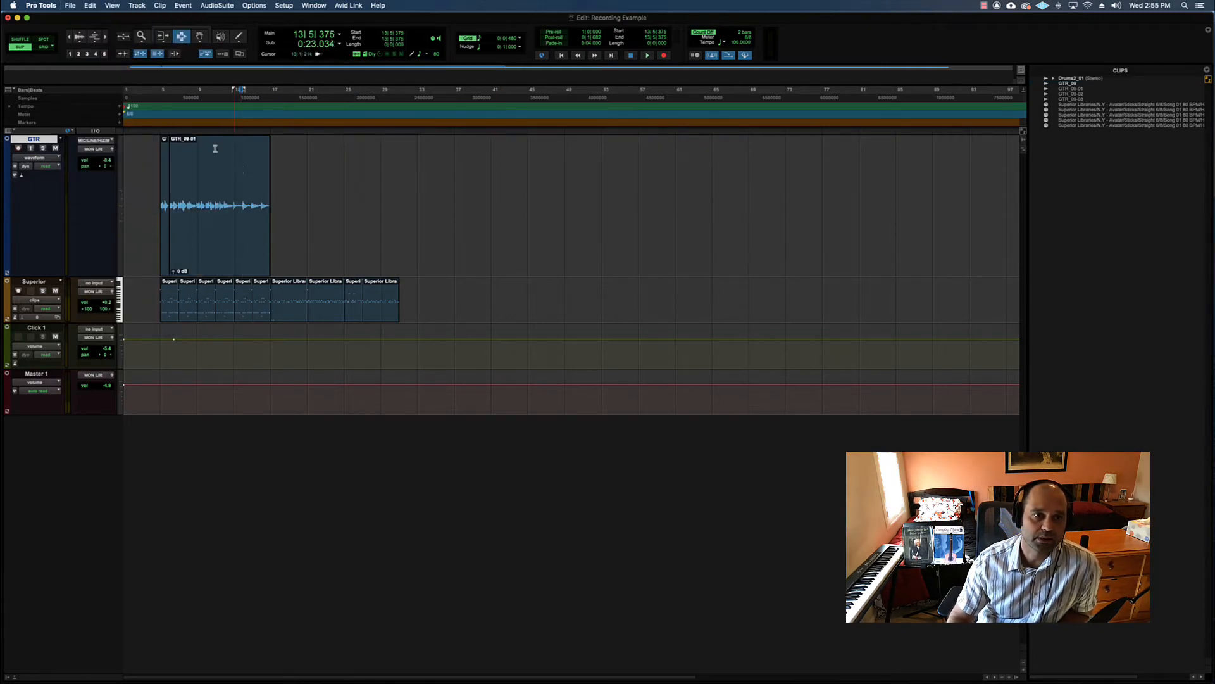
left_click(170, 307)
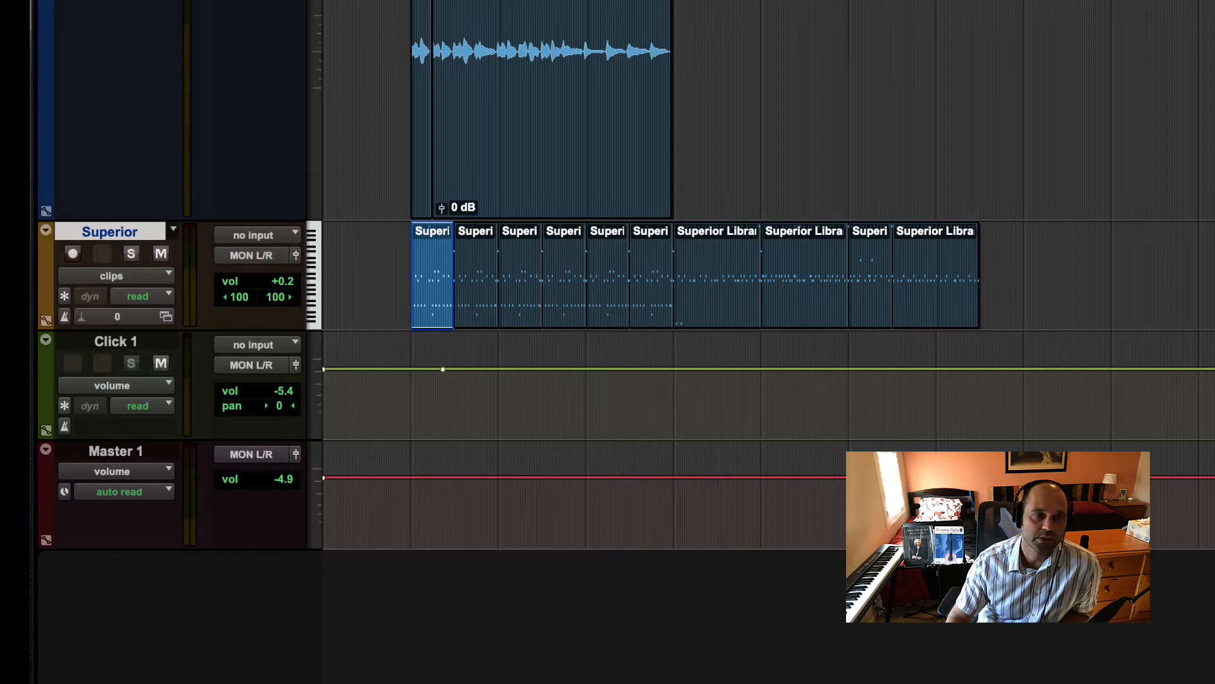
left_click(68, 5)
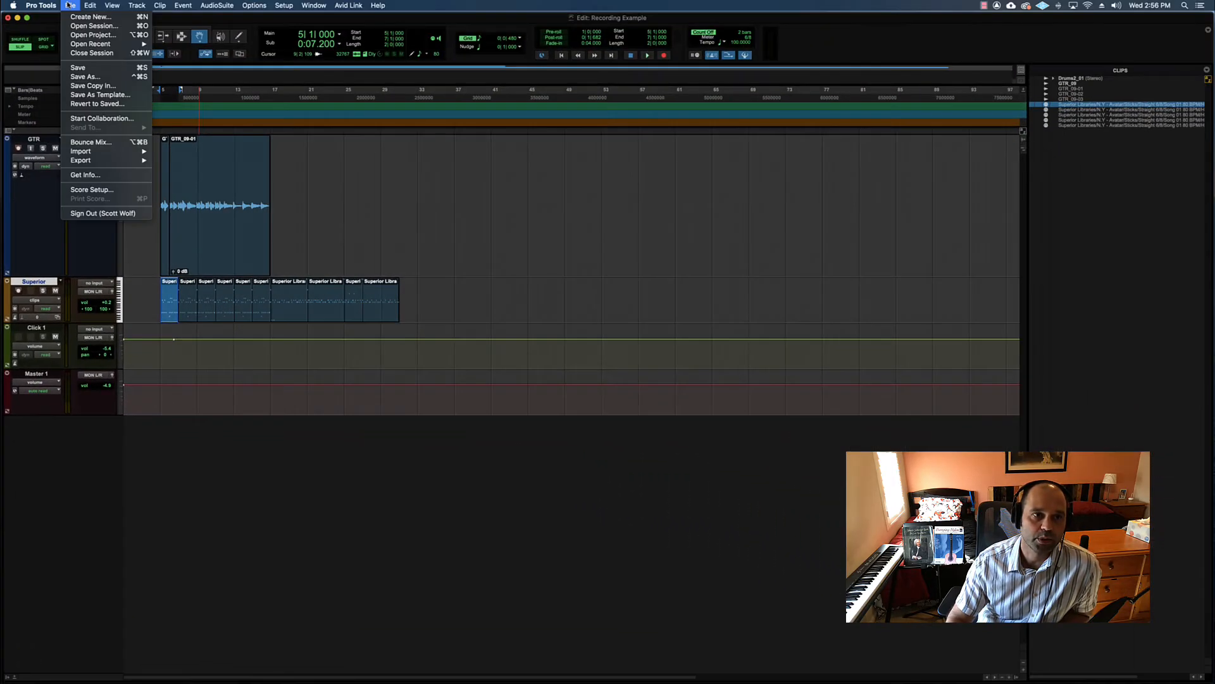
left_click(174, 294)
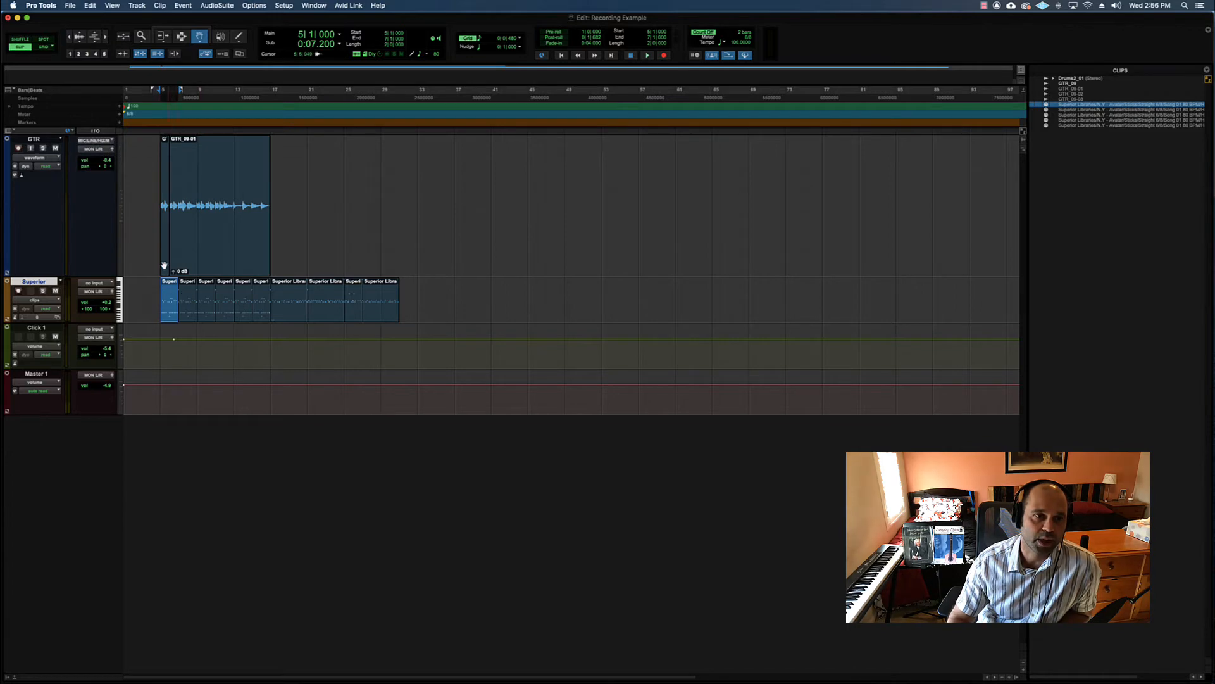
- Start another audio import and put Guitar_01 in the list of clips to import, using the Copy option
left_click(70, 5)
mouse_move(110, 155)
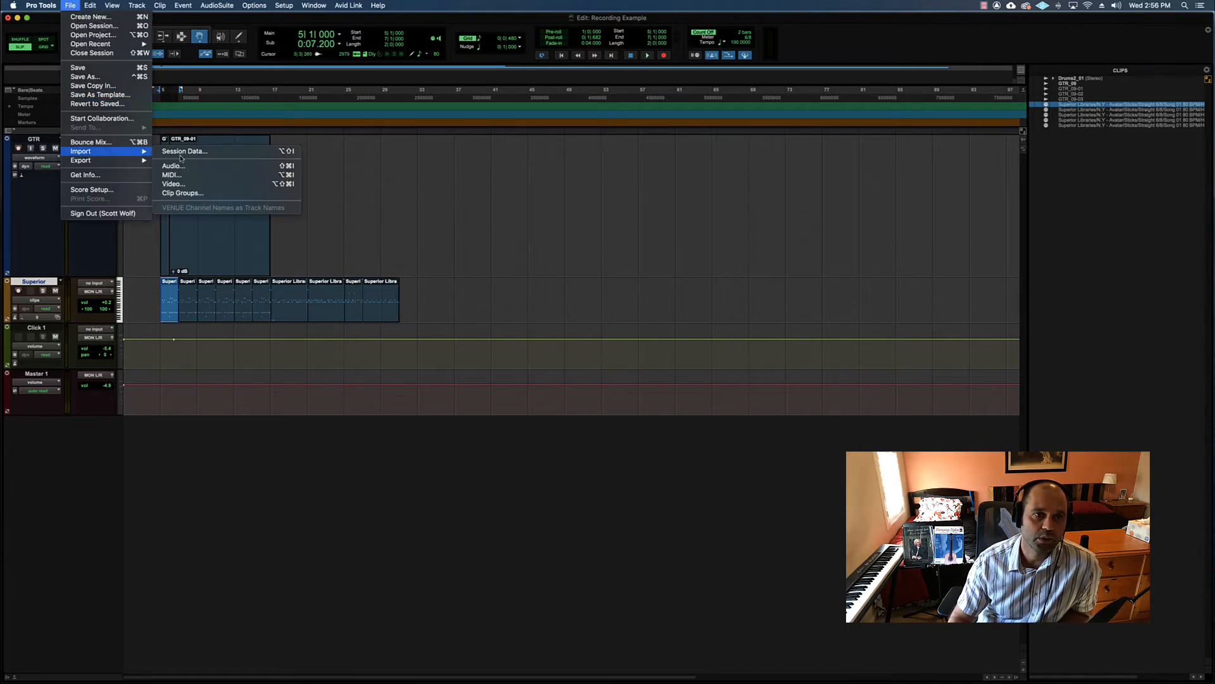
left_click(203, 167)
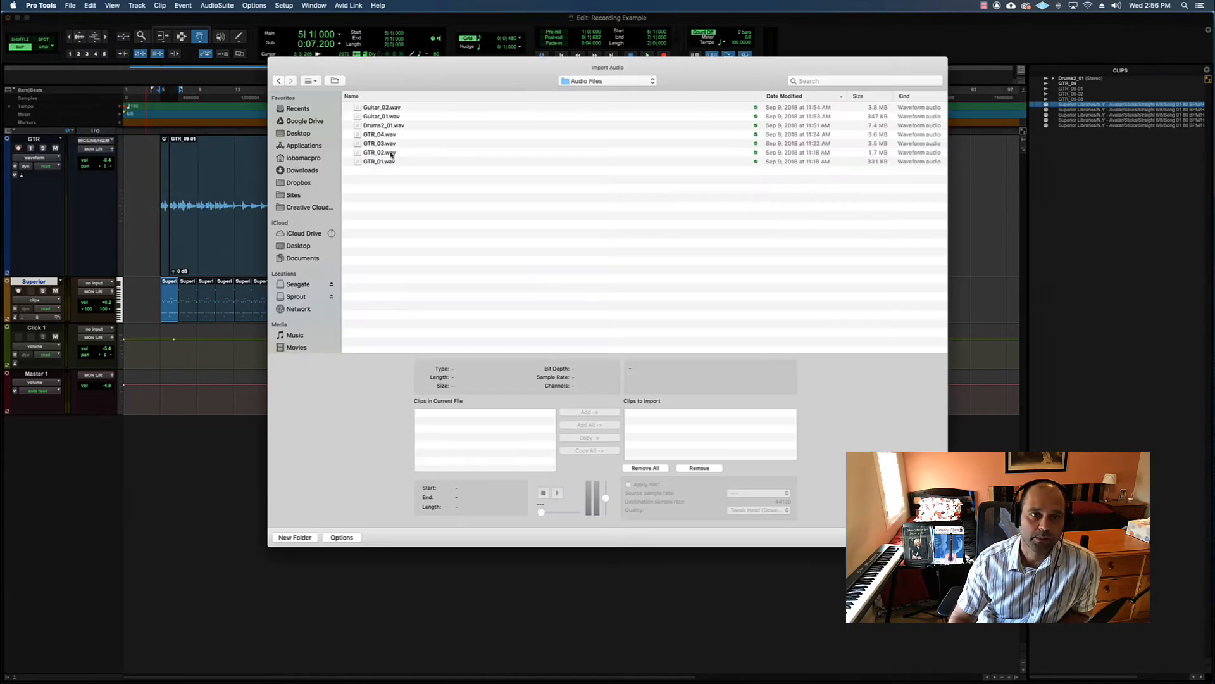
left_click(395, 116)
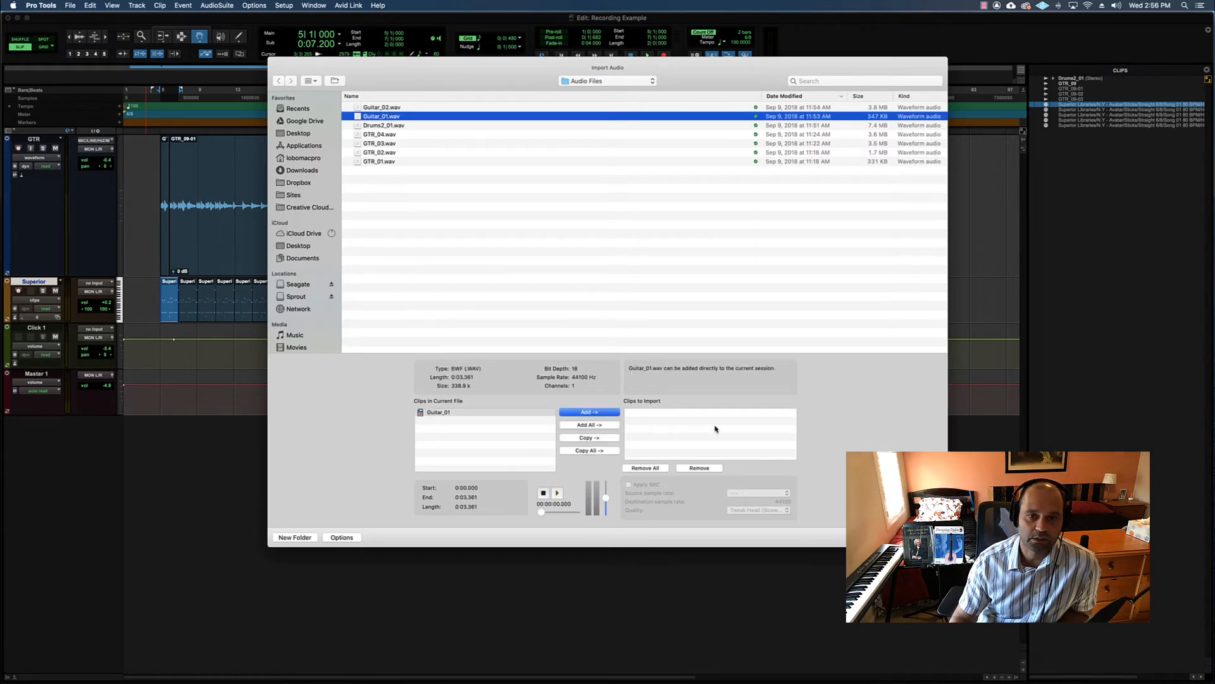
left_click(586, 437)
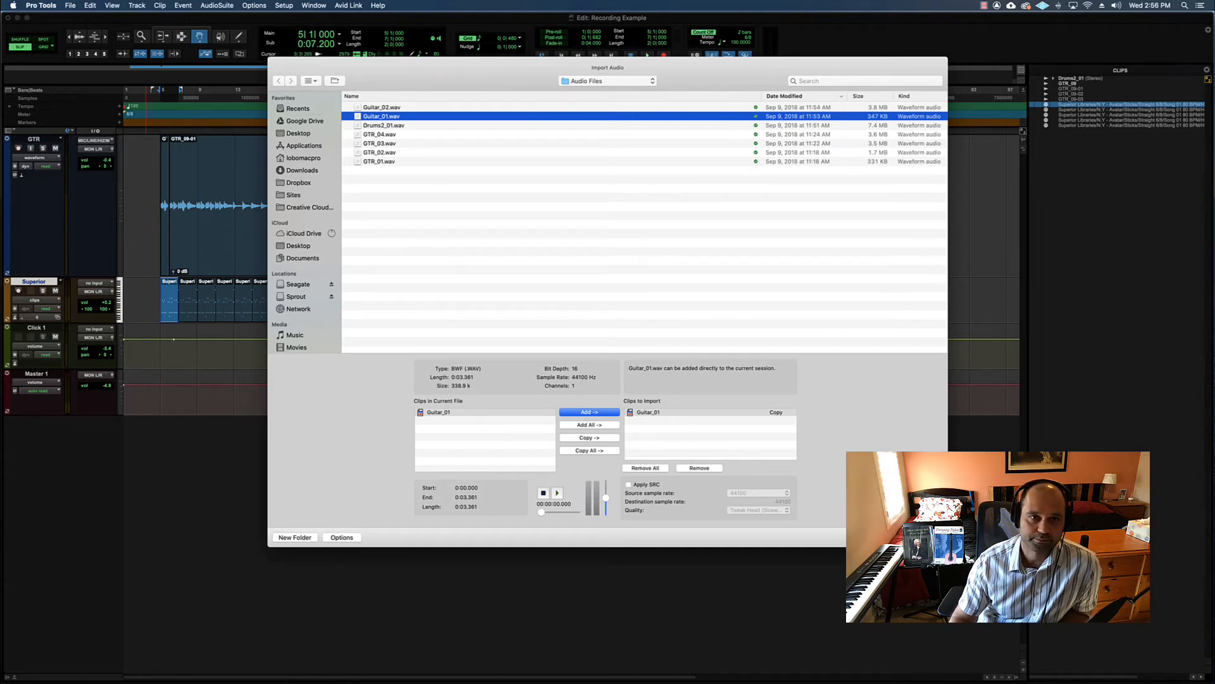
- Import Guitar_01 into the session's Audio Files folder and onto a new track, located at the current selection
left_click(925, 537)
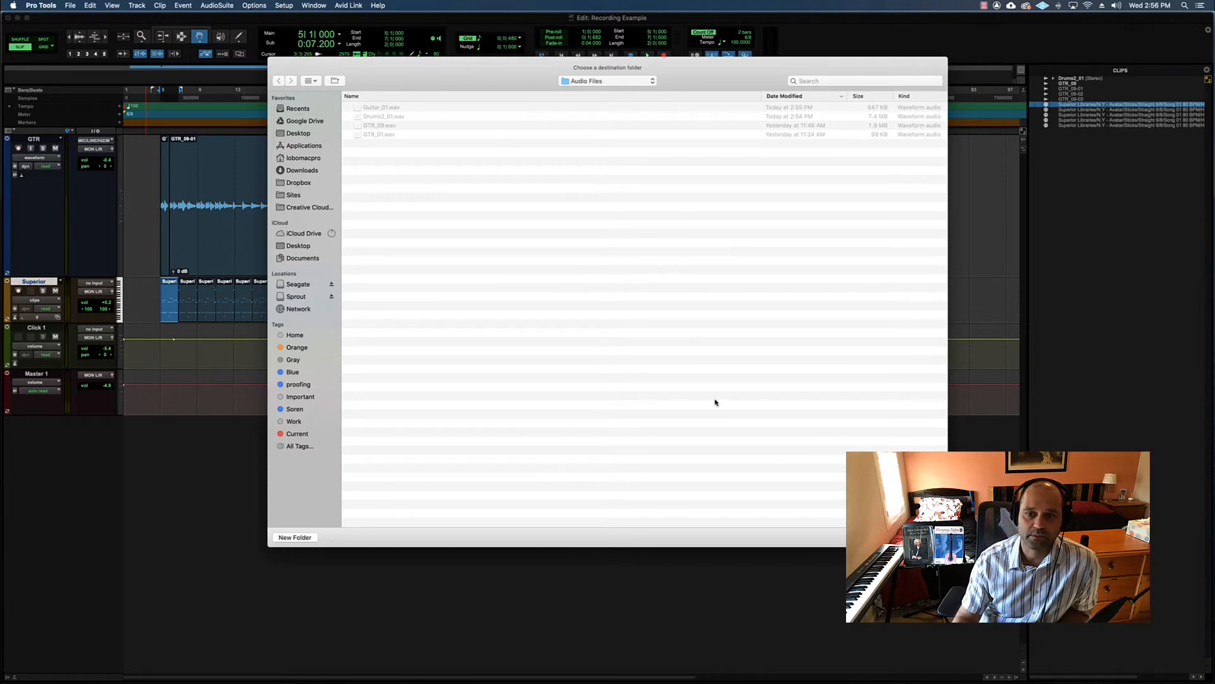
left_click(922, 537)
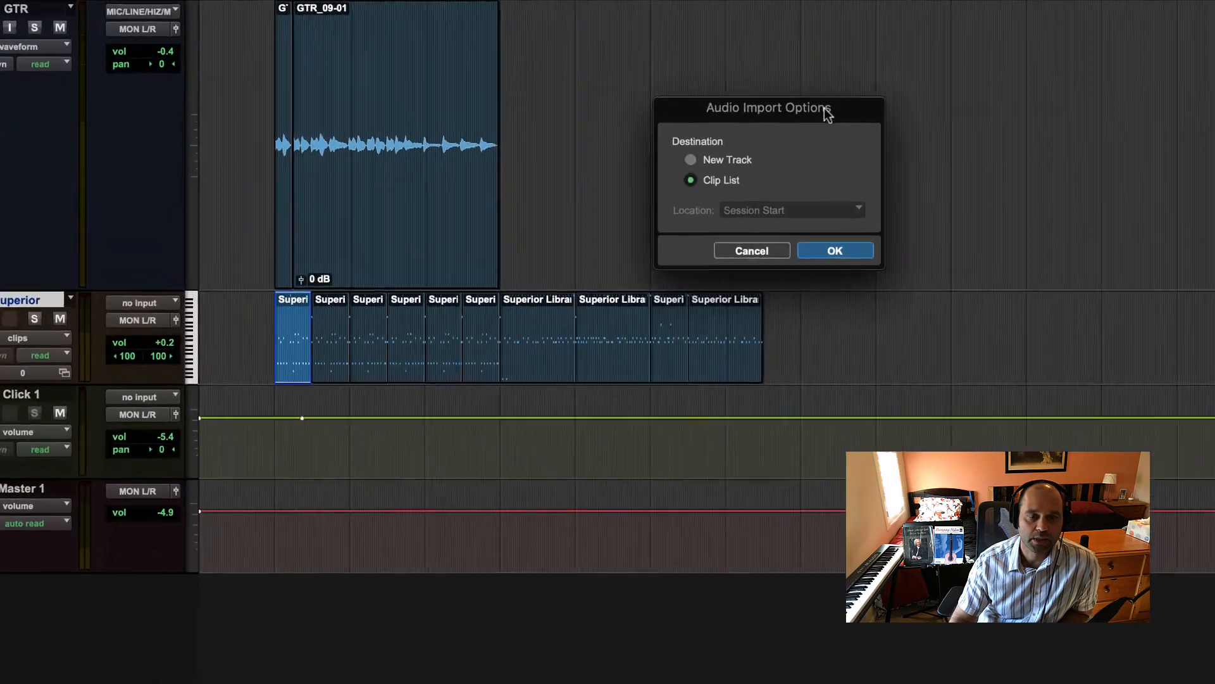
left_click(719, 157)
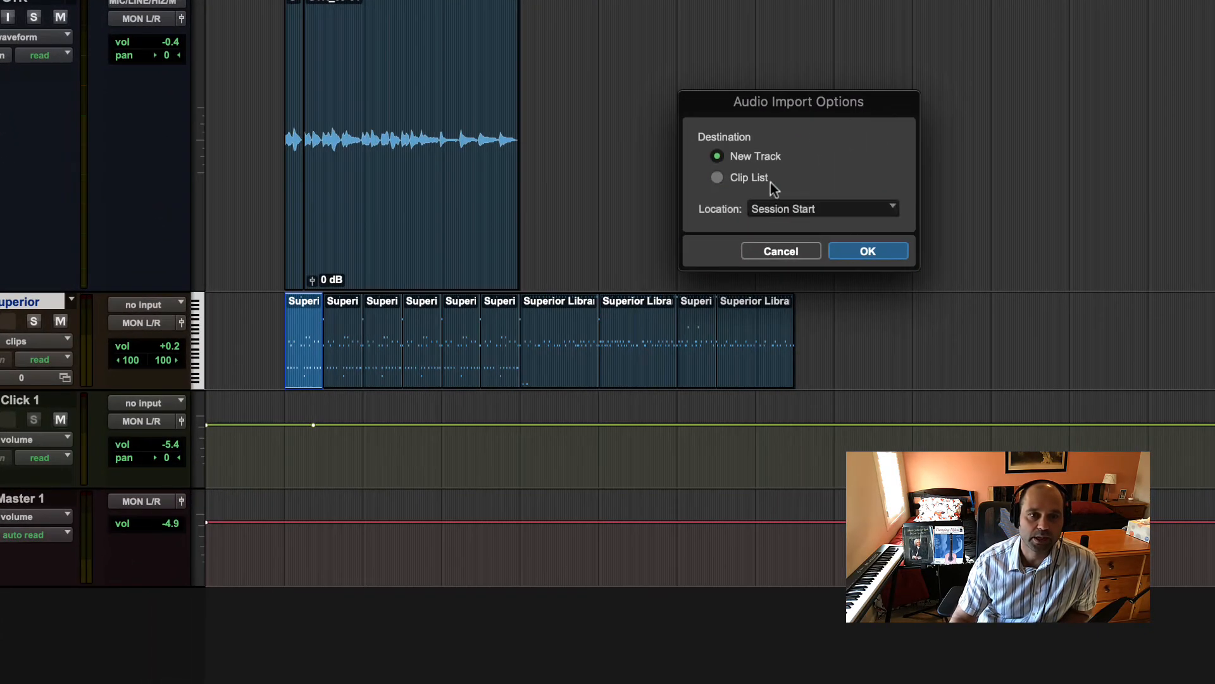
left_click(842, 209)
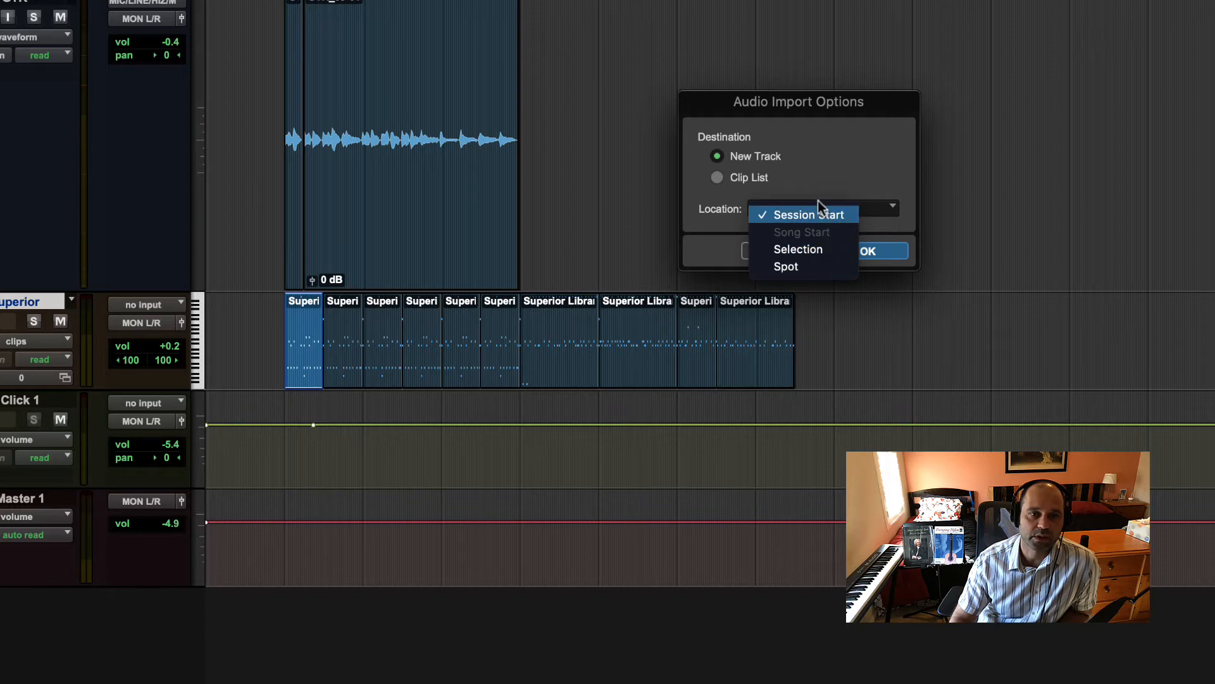
left_click(809, 250)
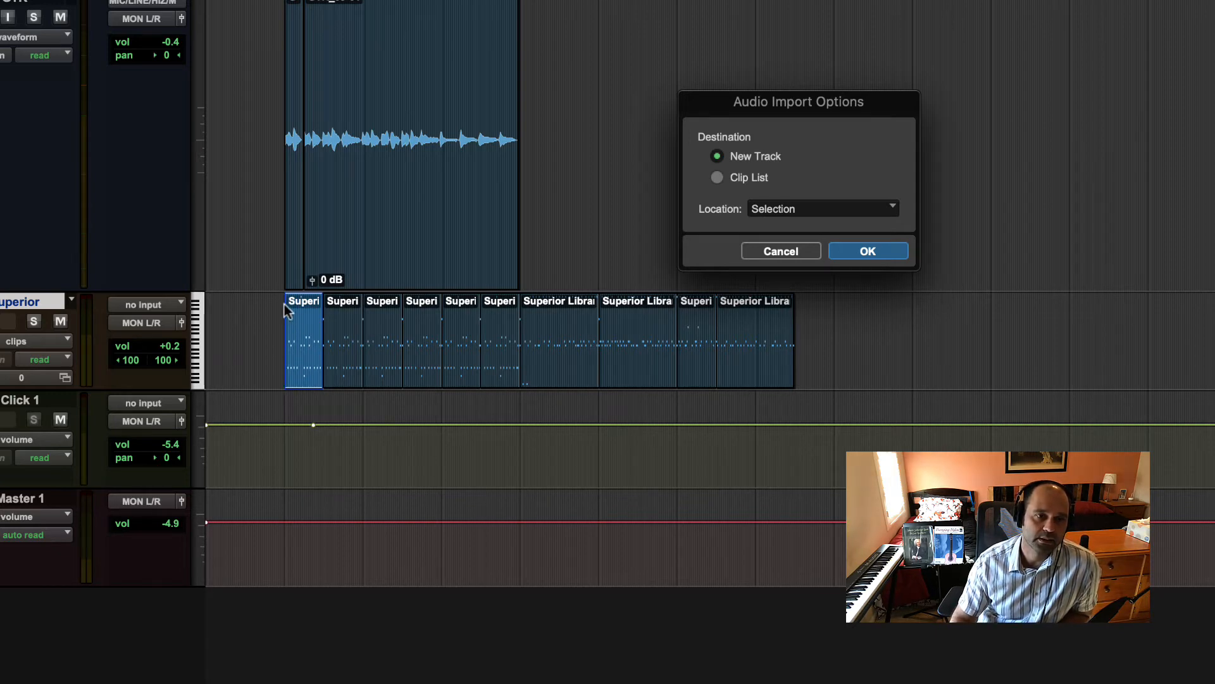
left_click(871, 252)
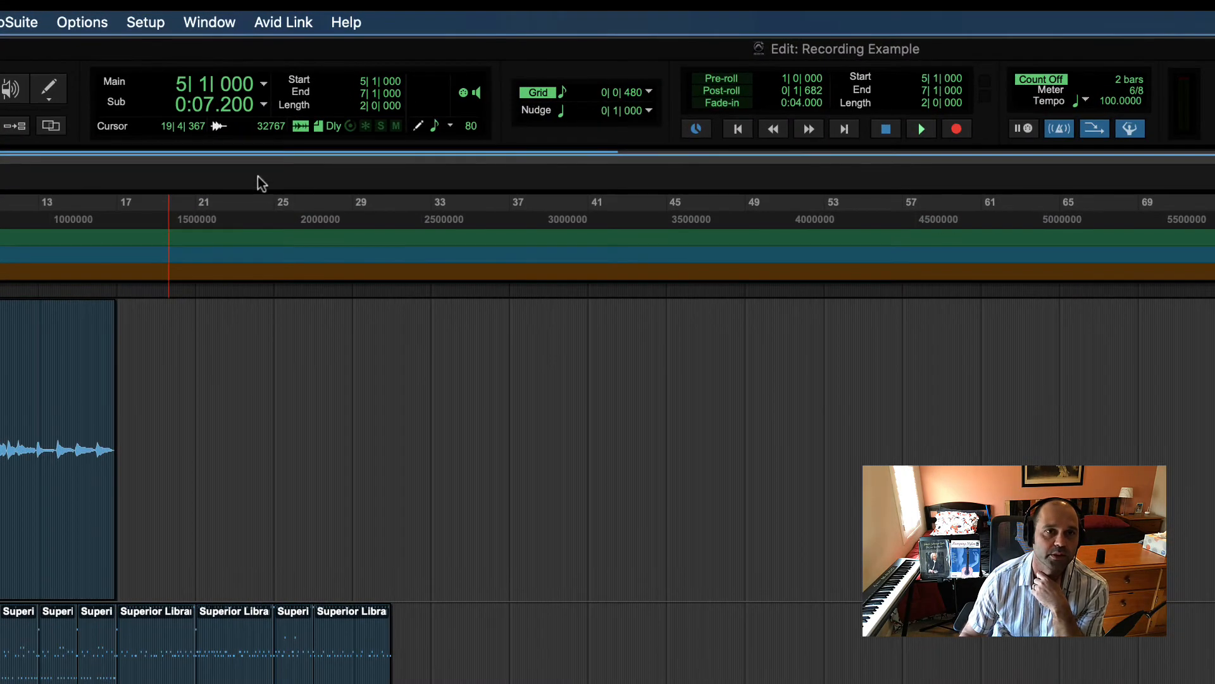
- Open a new default workspace browser and browse Macintosh HD to the Audio Files folder with the bass, organ and drum recordings
left_click(217, 22)
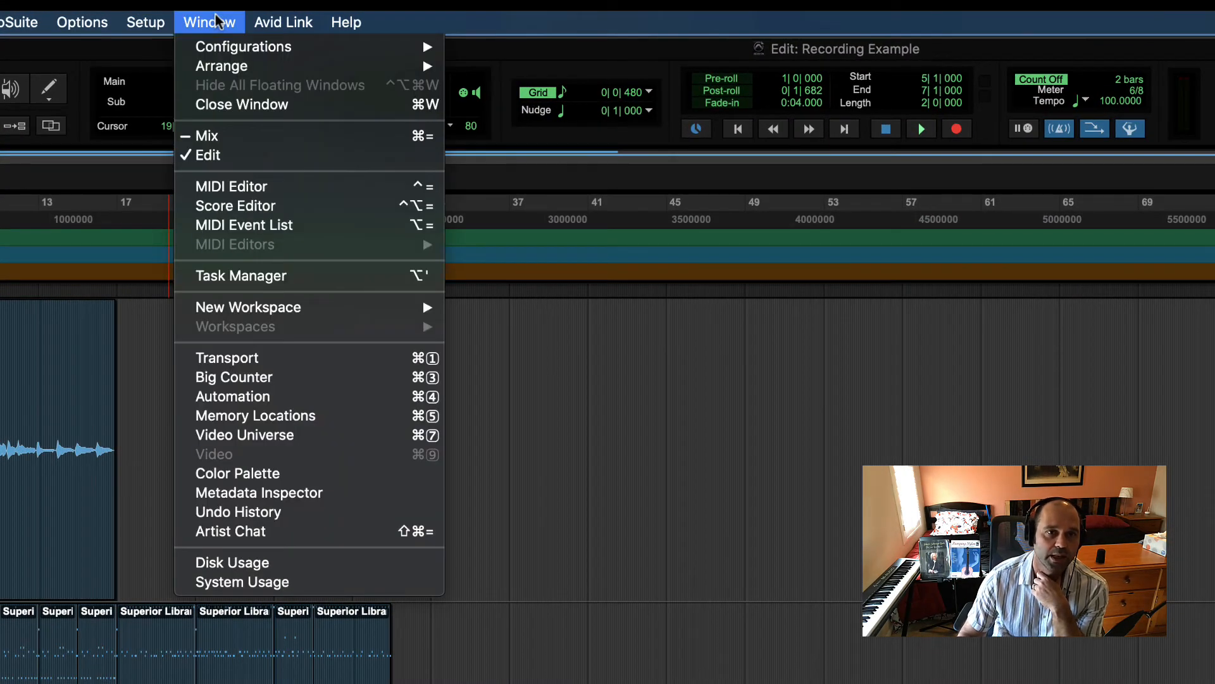
mouse_move(252, 311)
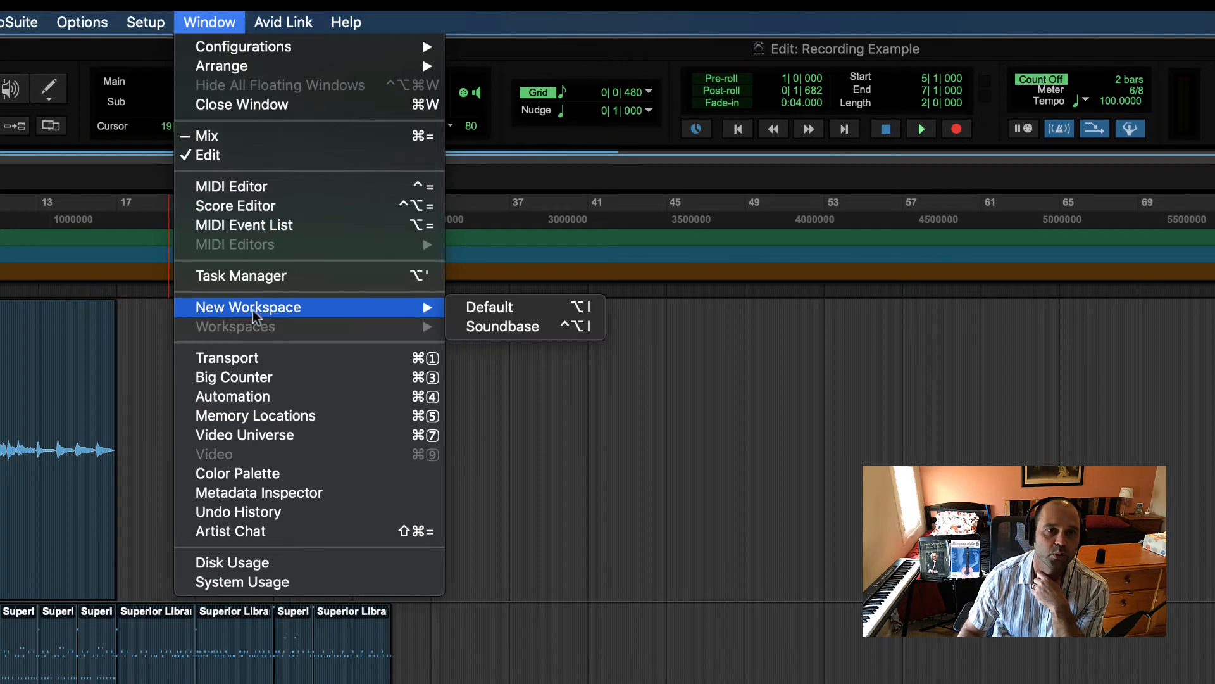
left_click(538, 315)
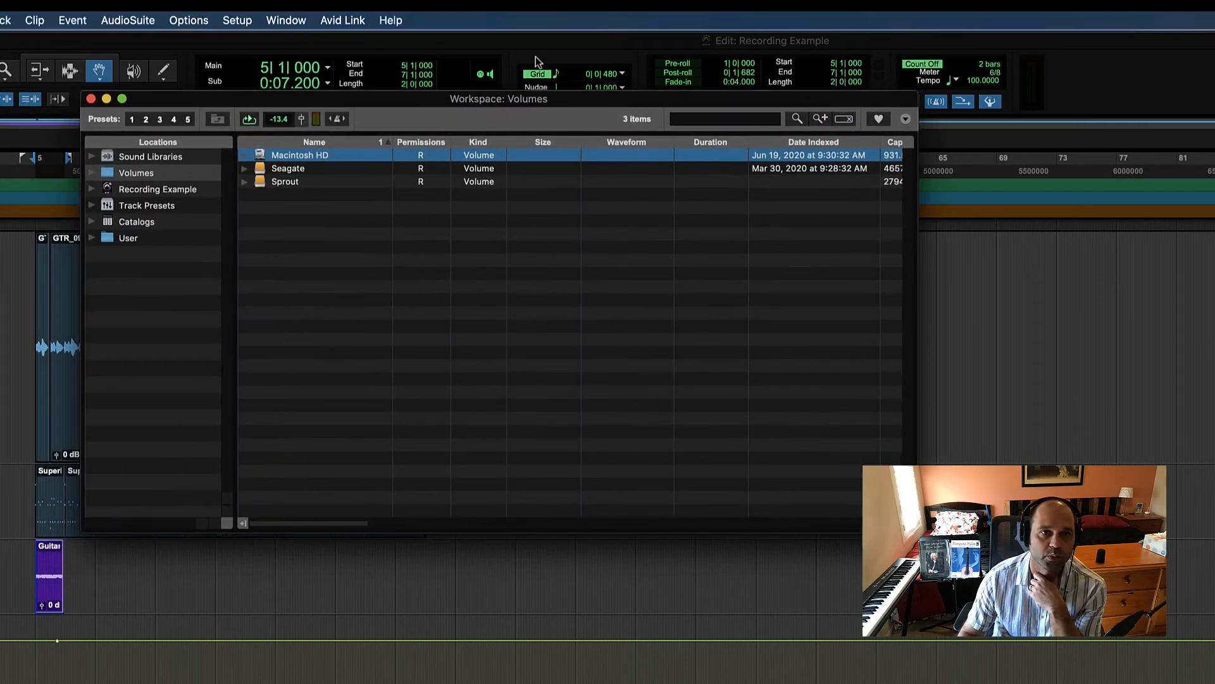
left_click_drag(472, 98, 500, 82)
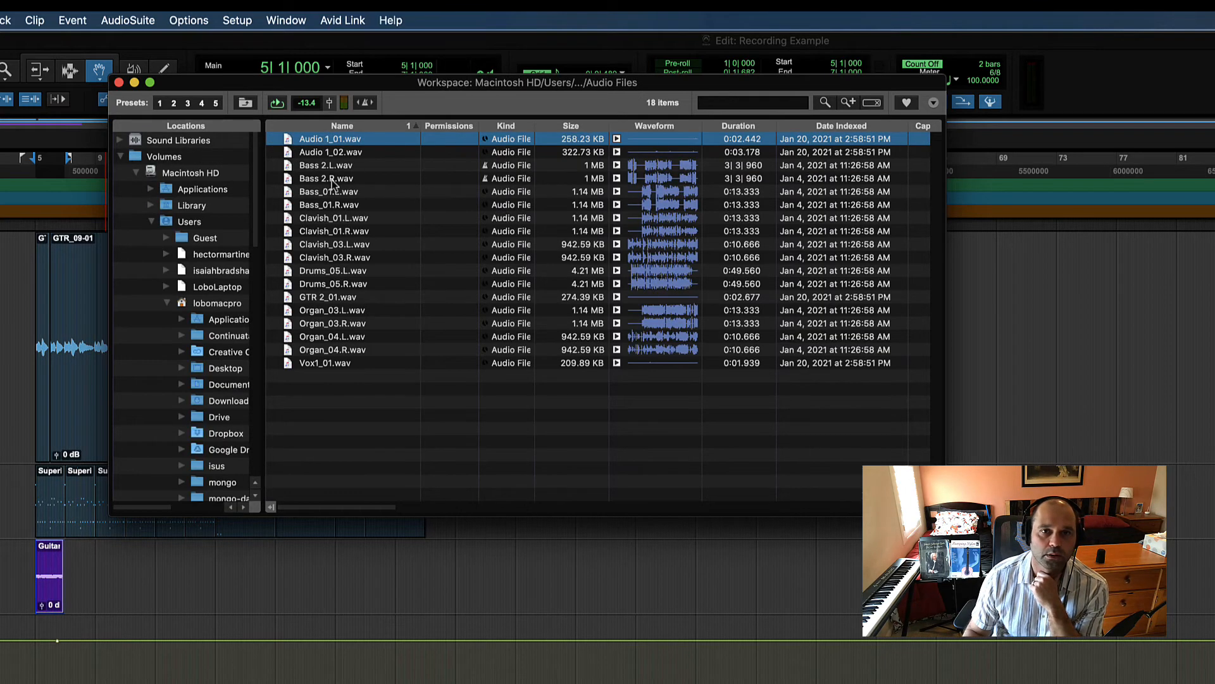
- Audition the Bass 2 and Bass_01 stereo pairs in the workspace browser, stopping each preview
left_click(336, 178)
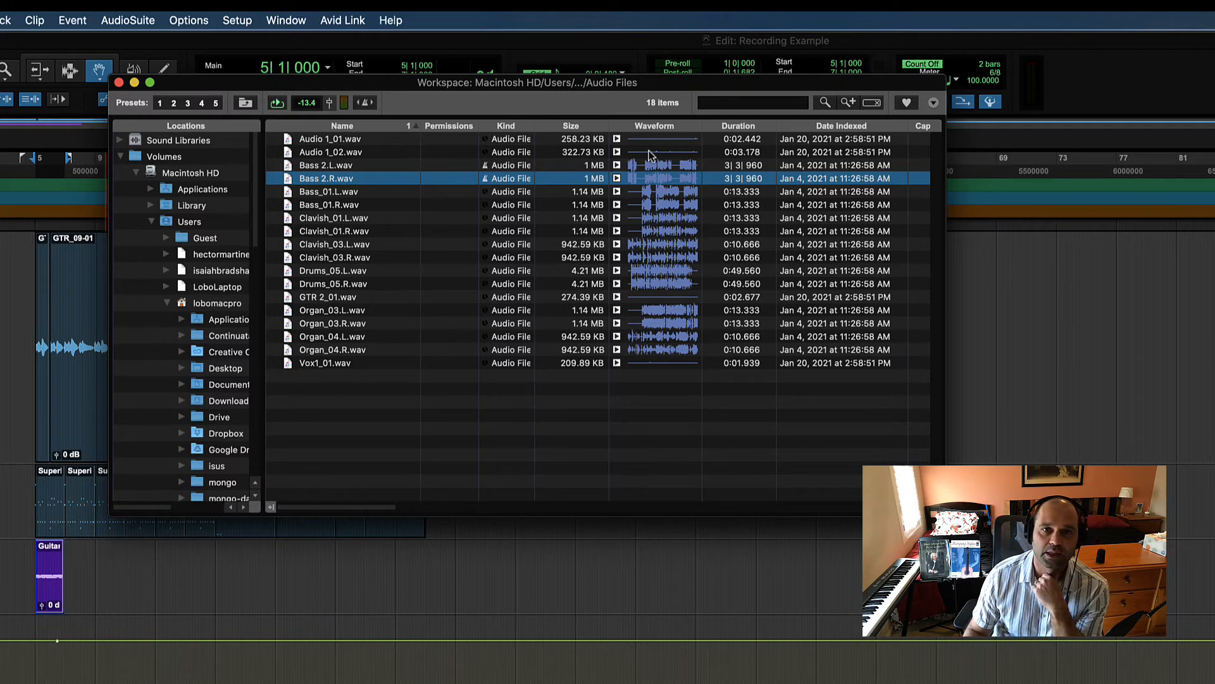
left_click(617, 165)
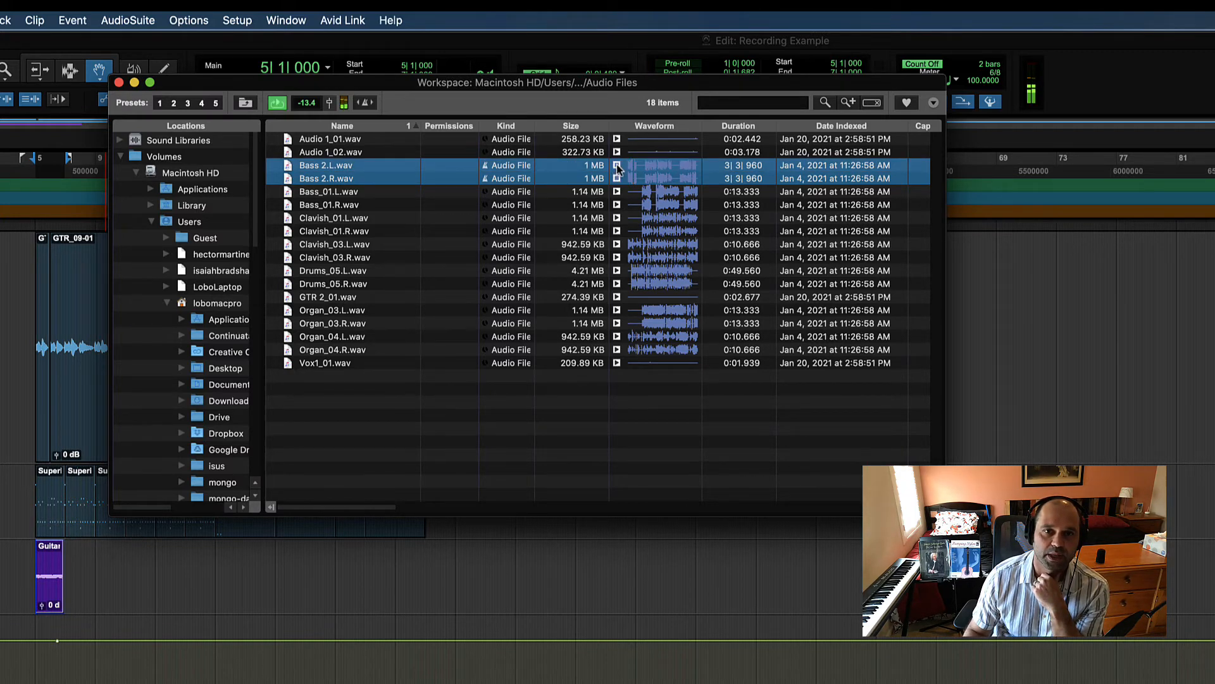
left_click(616, 165)
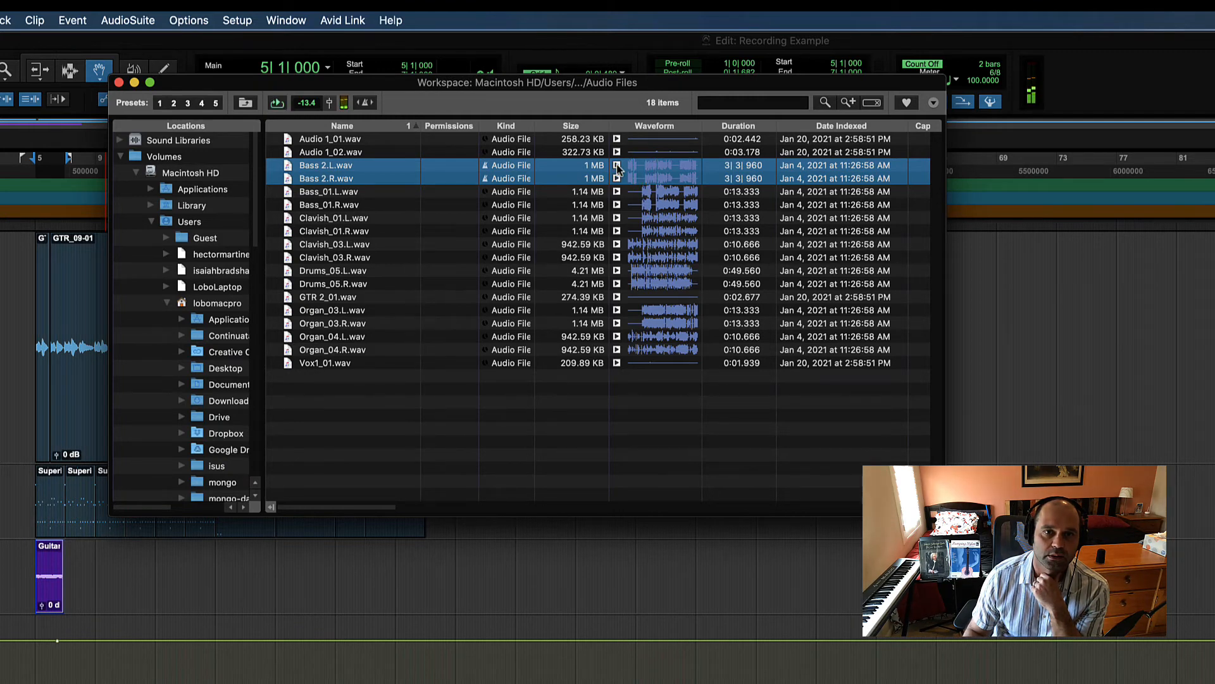
left_click(617, 204)
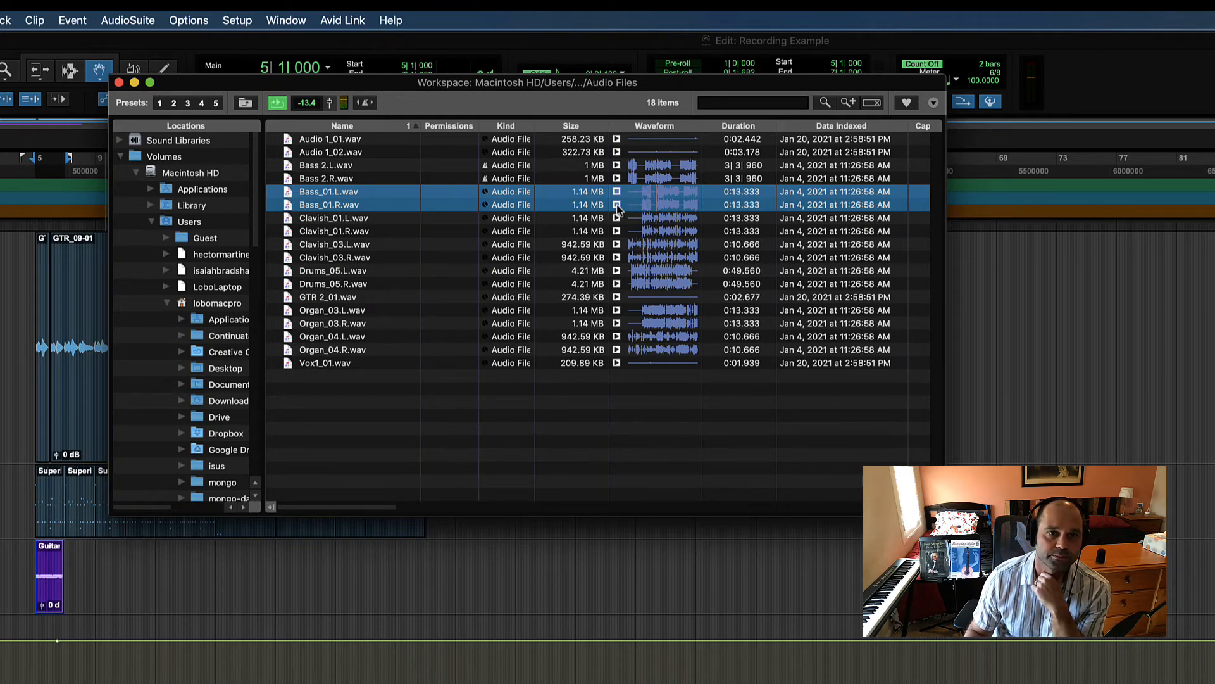
left_click(617, 205)
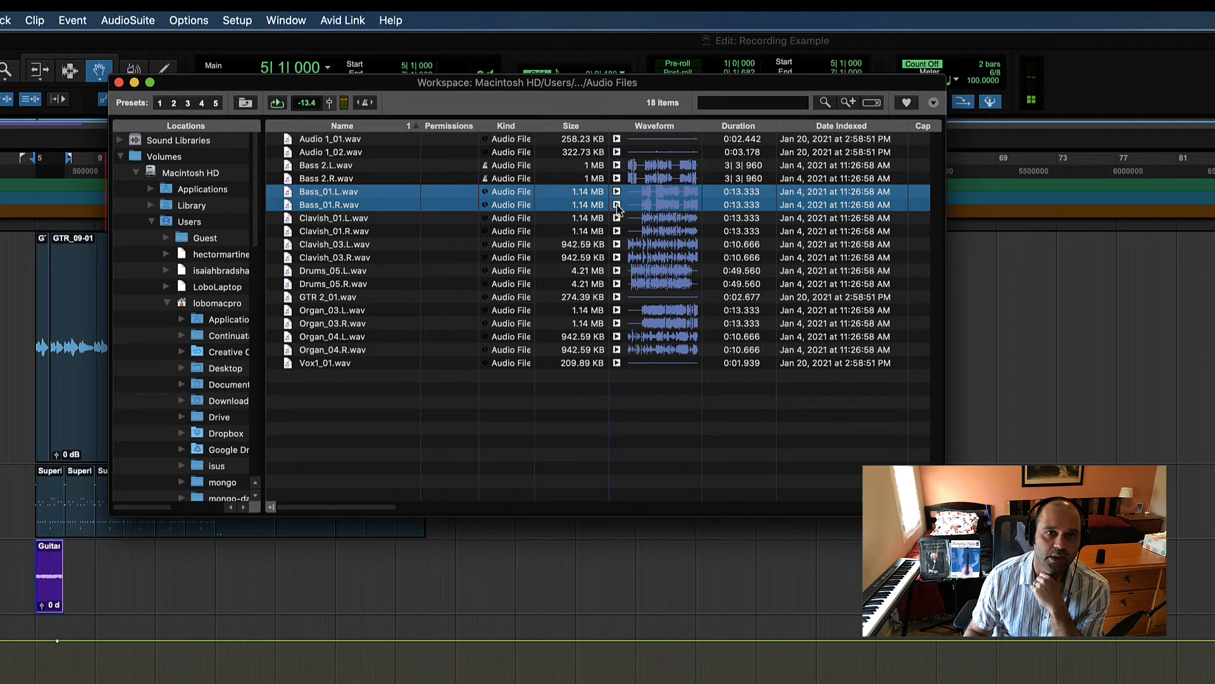
- Turn on previewing at the session tempo, move the browser clear of the transport controls, and audition the Bass_01 pair
left_click(365, 102)
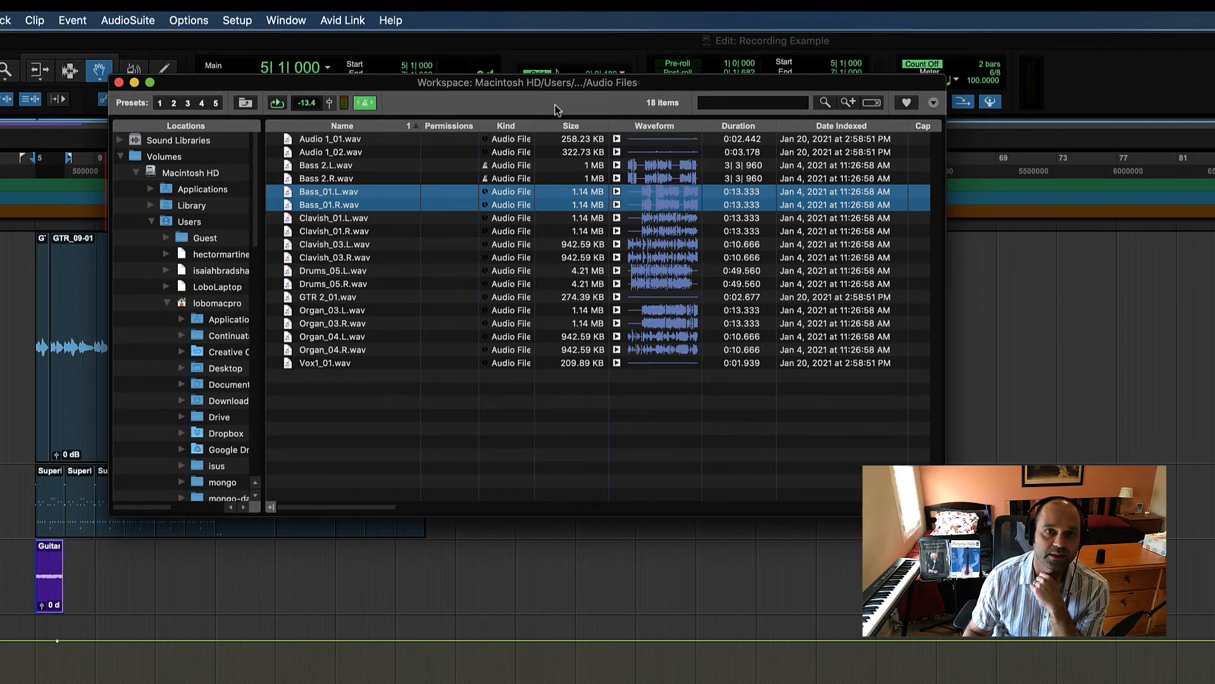
left_click_drag(565, 84, 560, 174)
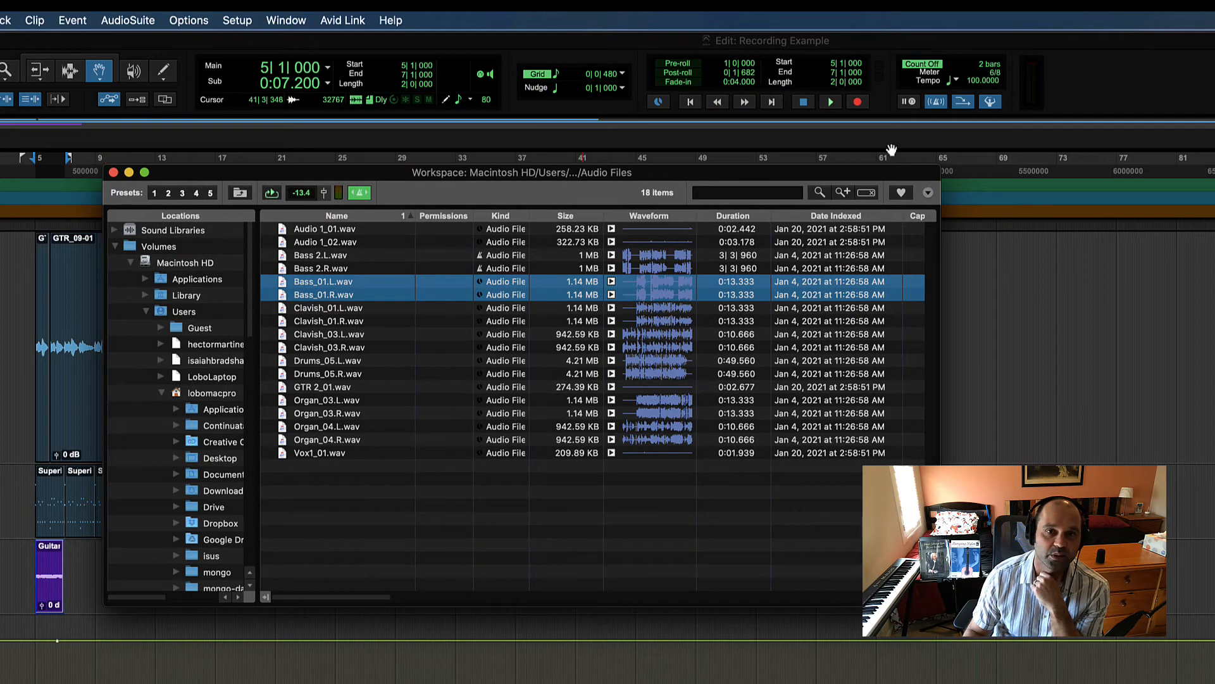
left_click(611, 282)
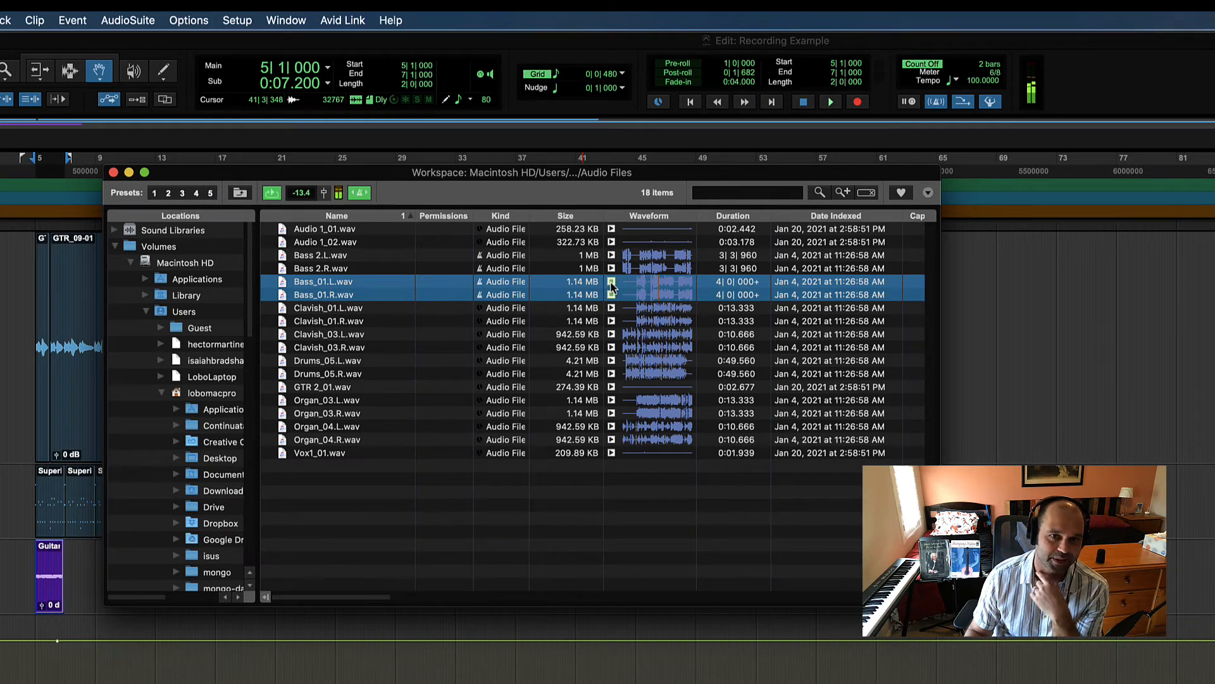
- Stop the Bass_01 preview and turn off previewing at the session tempo in the workspace browser
left_click(611, 283)
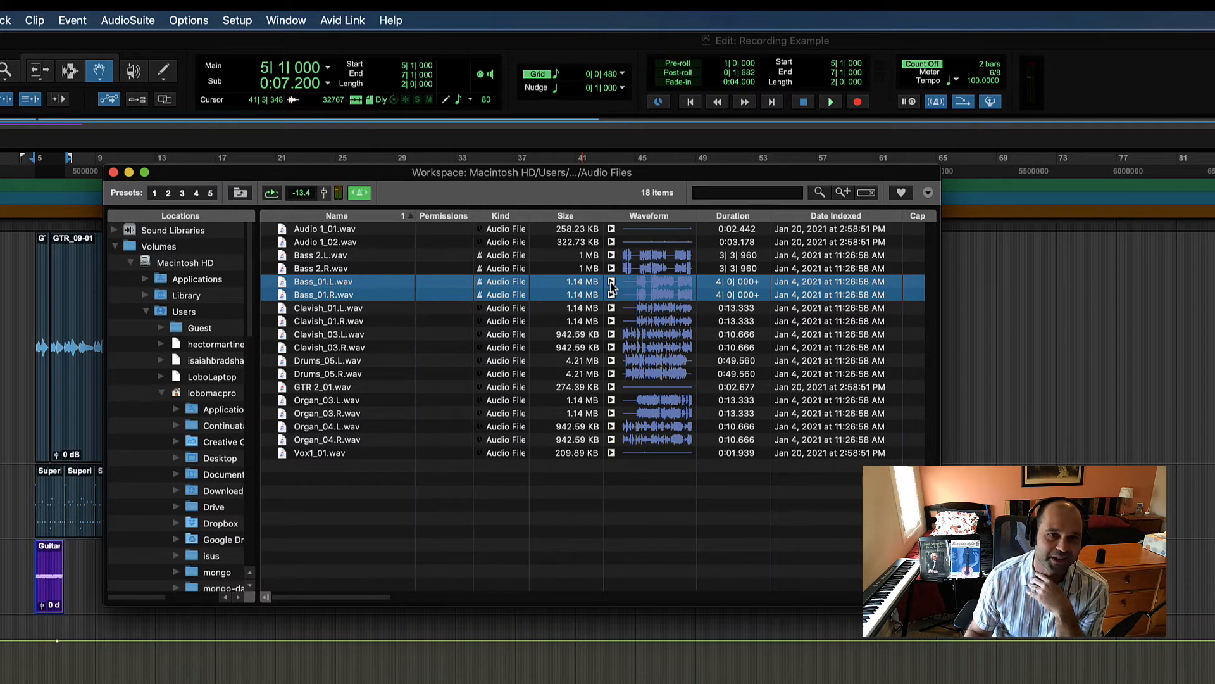
left_click(359, 192)
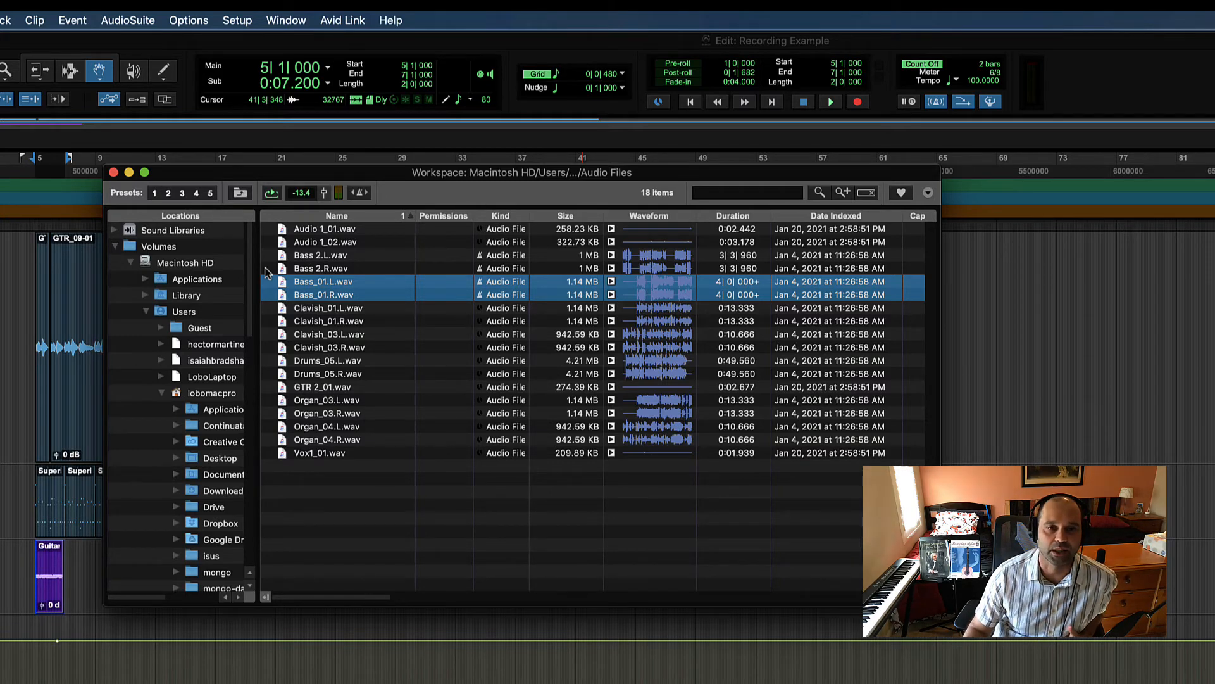
left_click(354, 348)
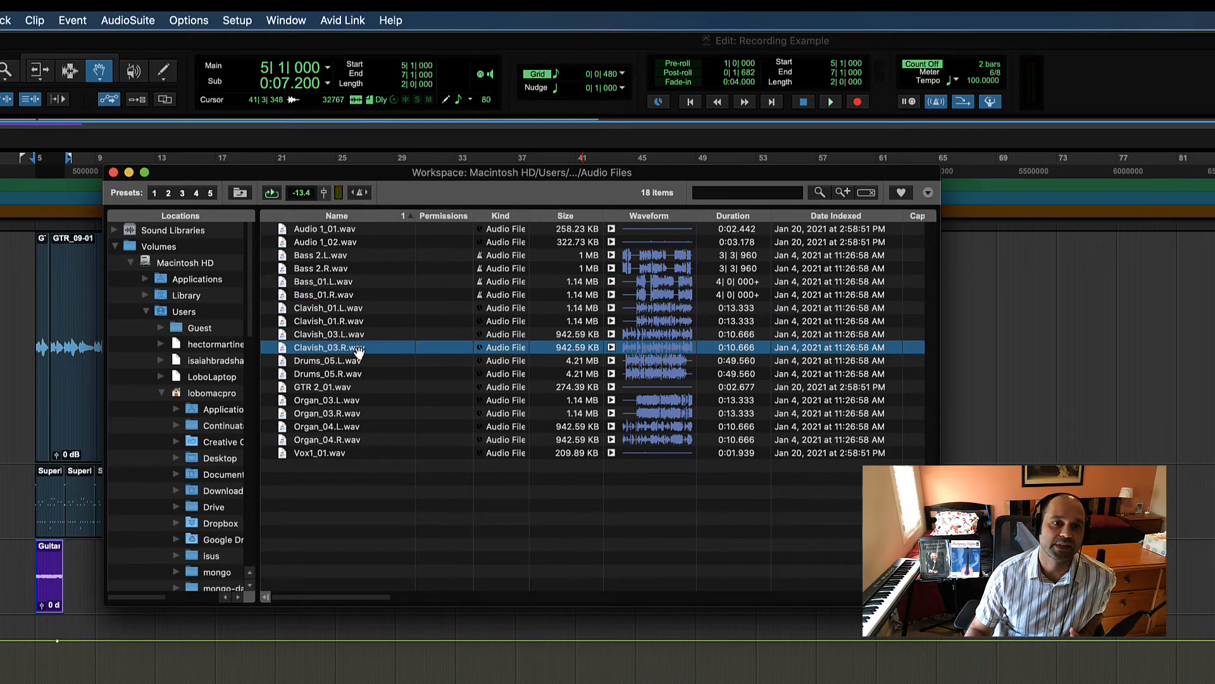
- Import Bass_01.L.wav and Bass_01.R.wav one after the other from the workspace browser into the session's clip list
left_click(326, 281)
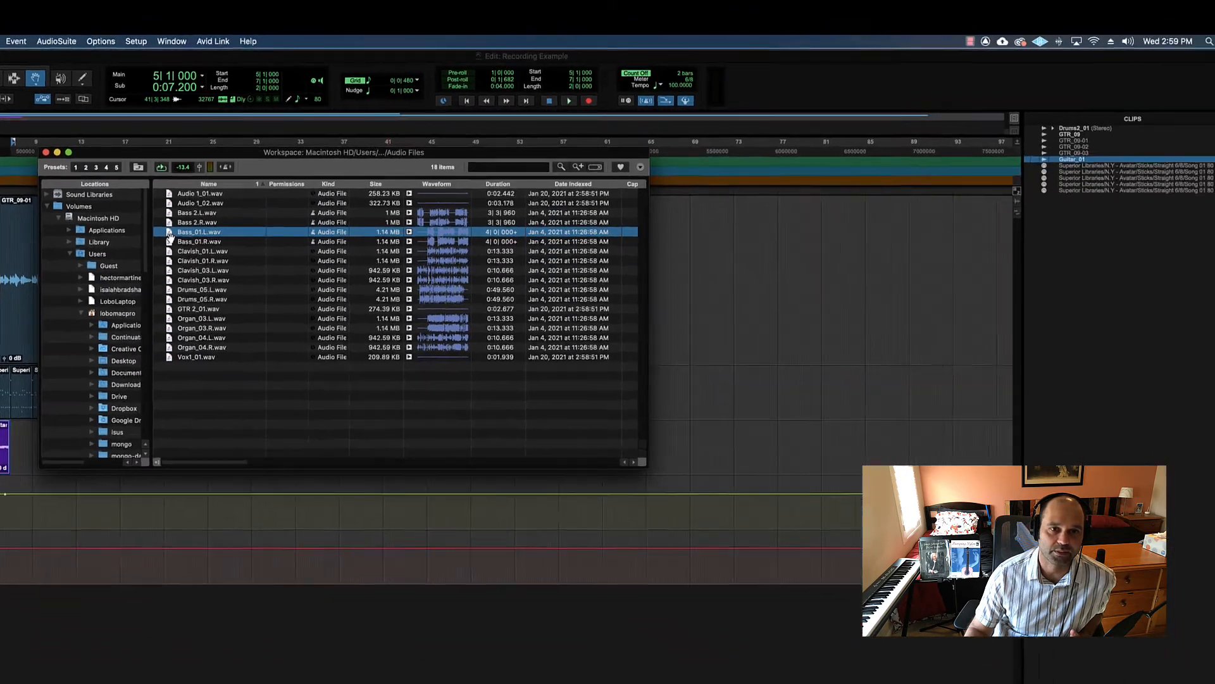
left_click_drag(170, 235, 1088, 285)
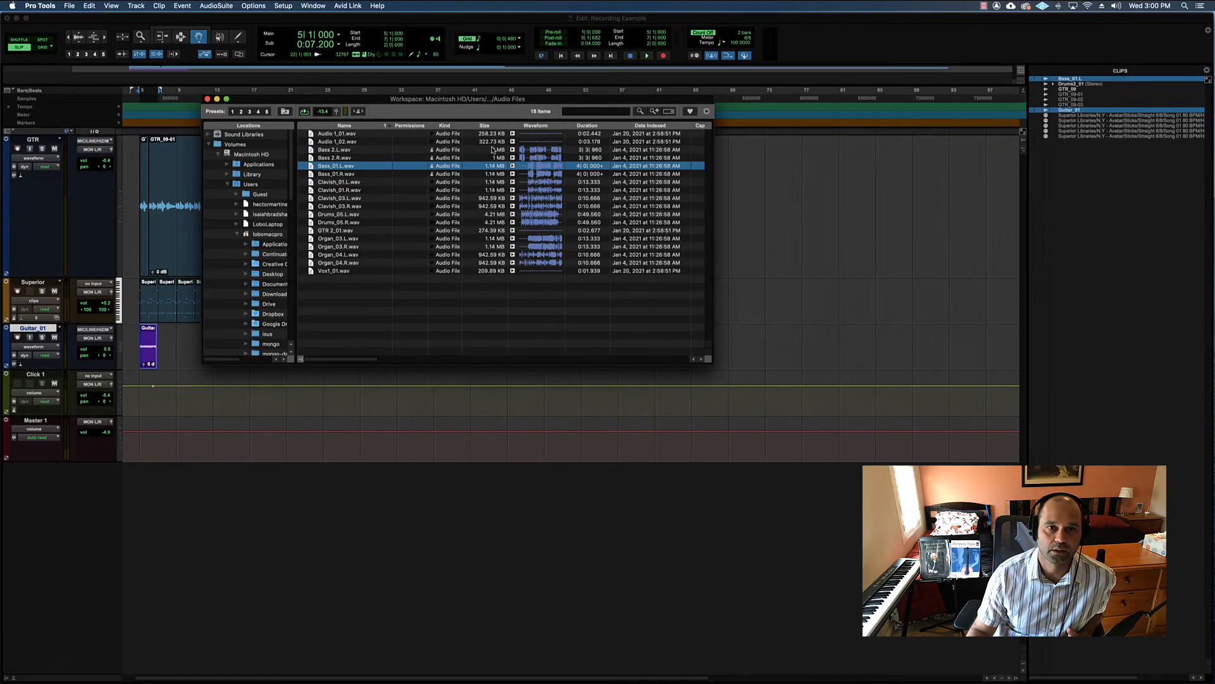
left_click_drag(377, 97, 259, 76)
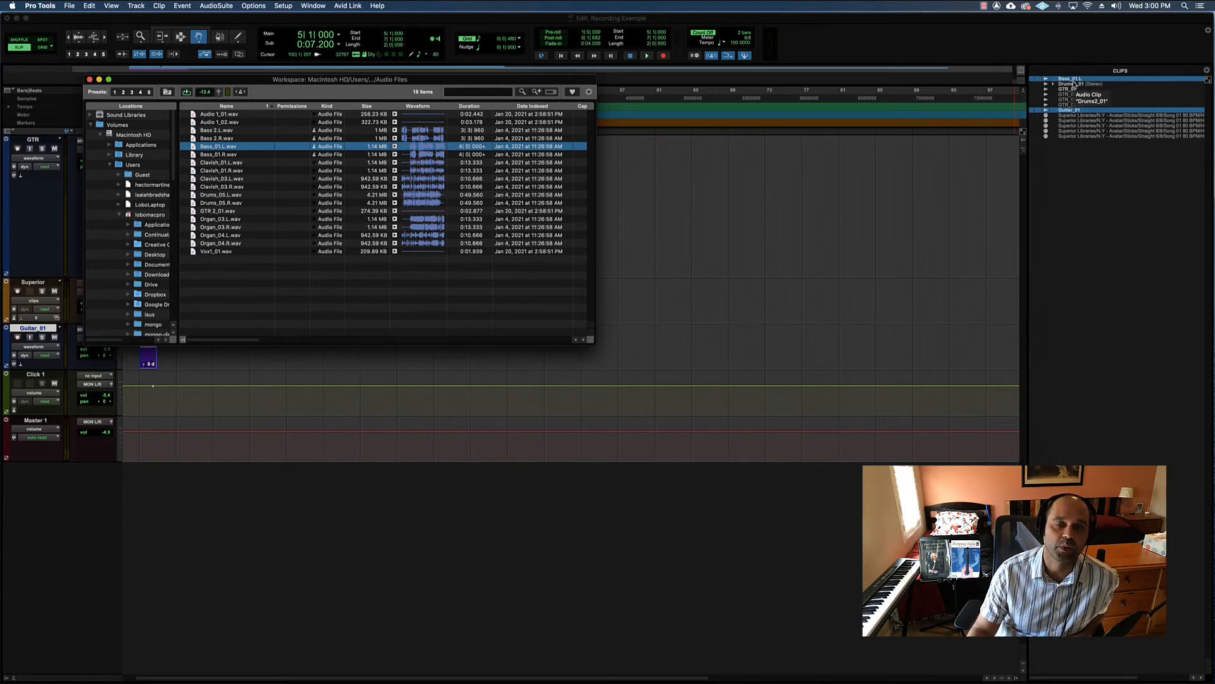
left_click(194, 155)
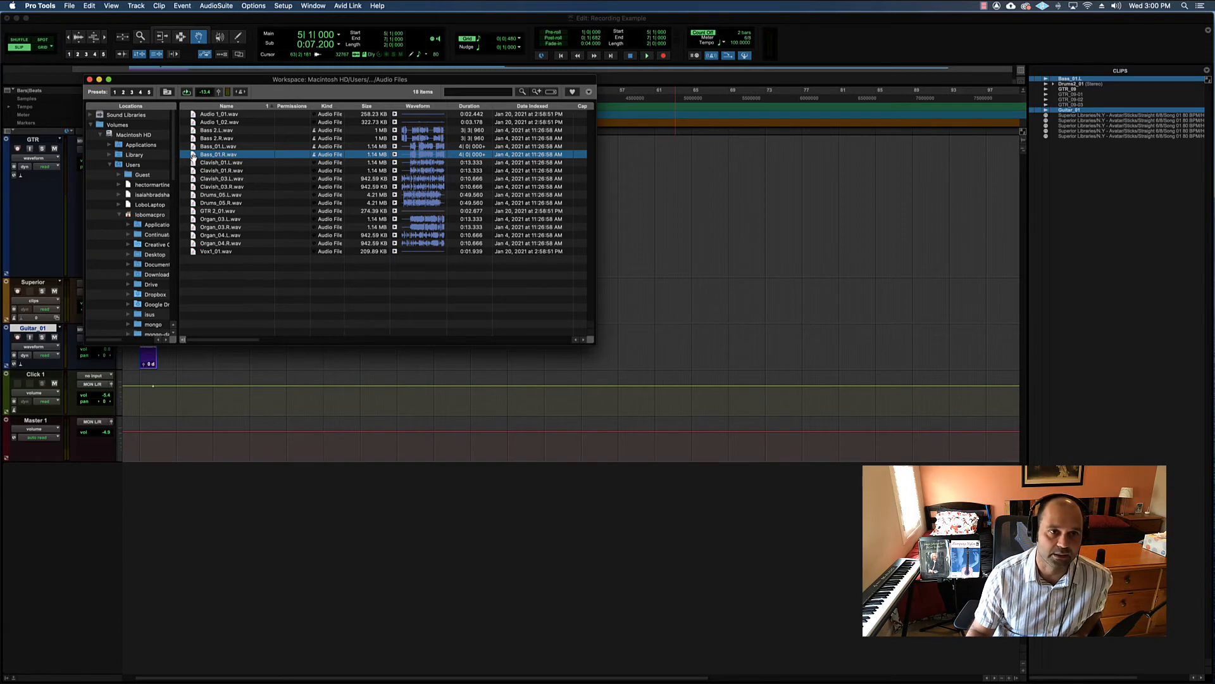
left_click_drag(193, 156, 1074, 238)
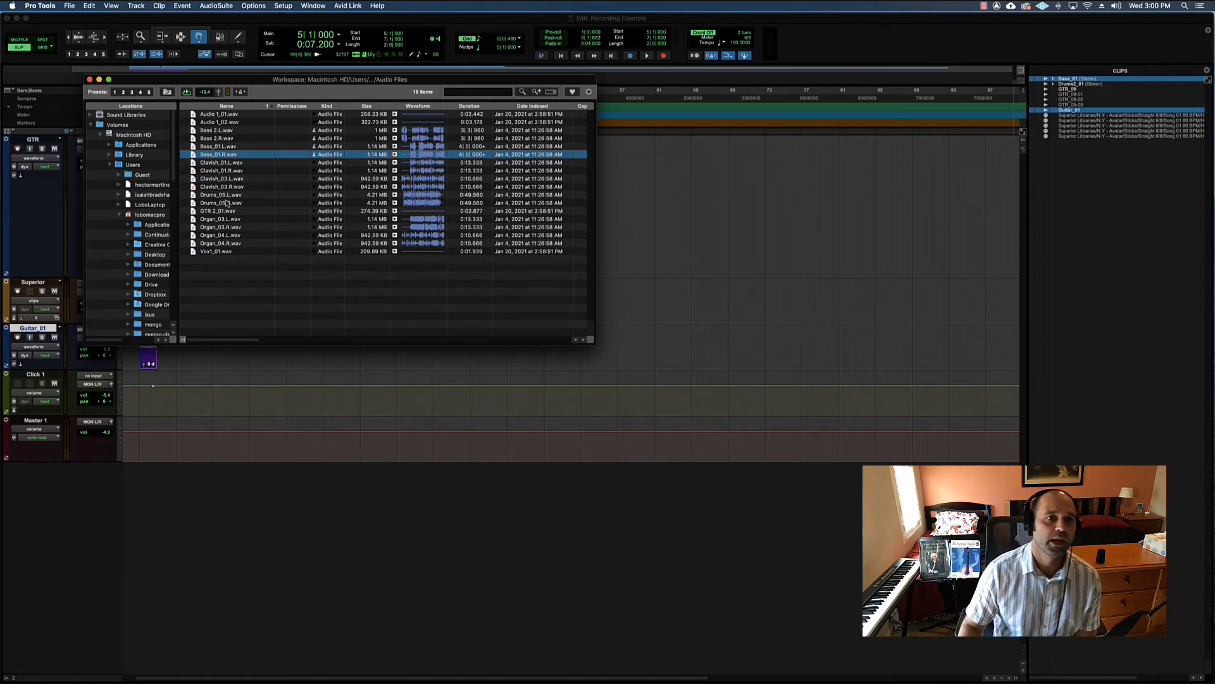
- Place Bass_01.R.wav from the workspace browser on the GTR track at about bar 30, and delete the placed clip
left_click_drag(259, 79, 603, 107)
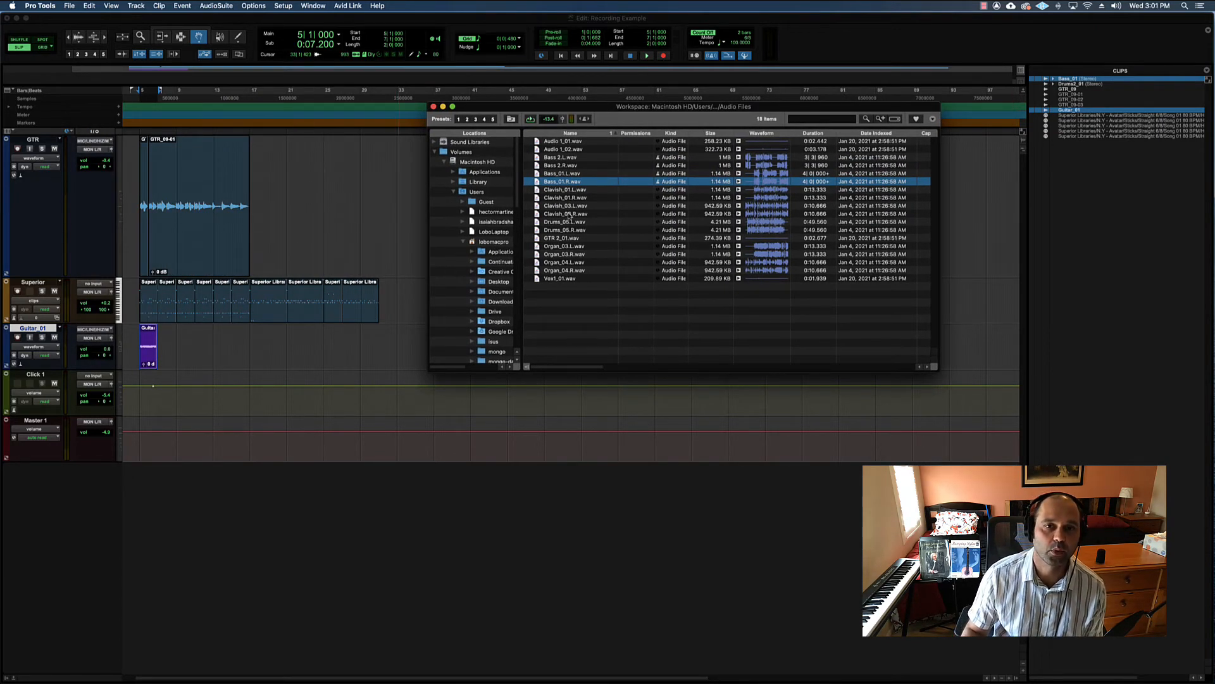
left_click_drag(481, 109, 692, 100)
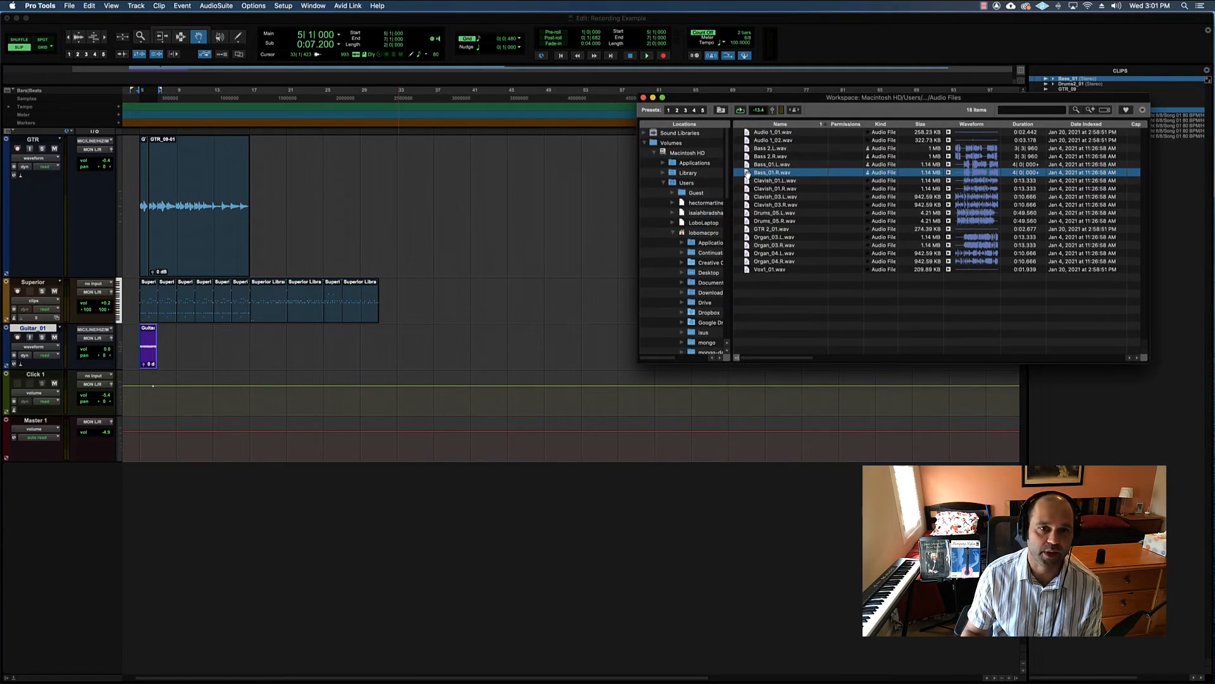
left_click_drag(748, 173, 413, 293)
left_click_drag(414, 318, 373, 215)
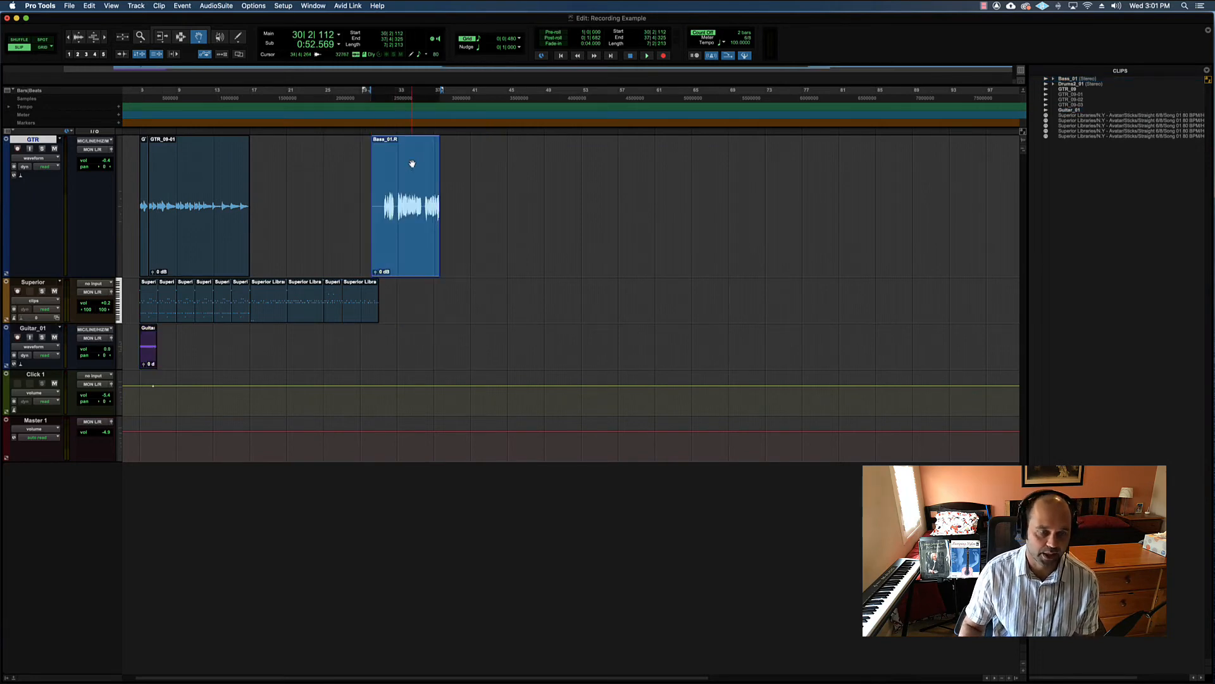
key("Delete")
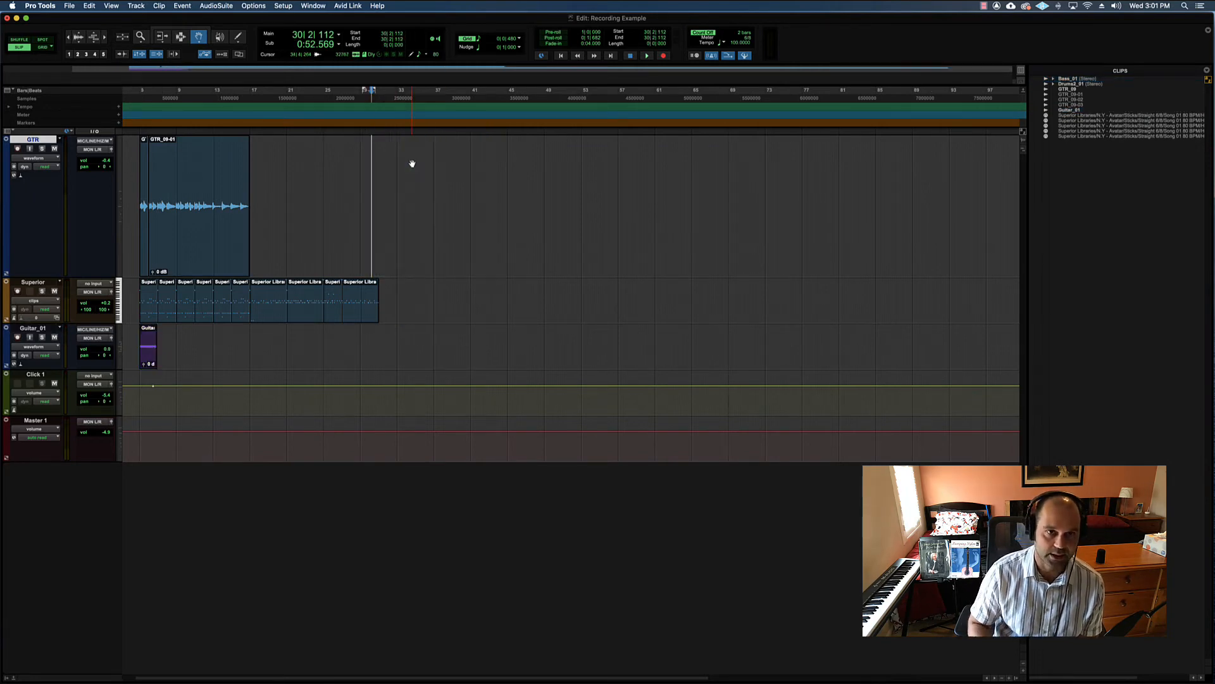
- Bring the workspace browser back to the front and move it clear of the clip list
left_click(282, 6)
mouse_move(311, 5)
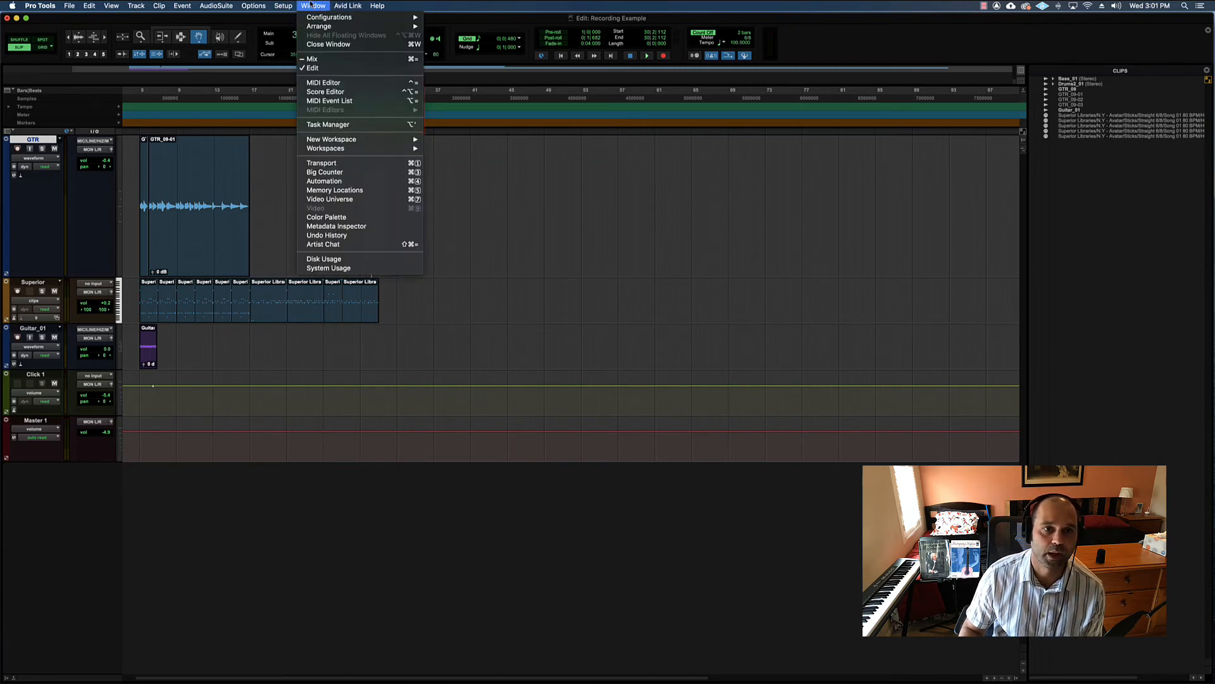
mouse_move(340, 149)
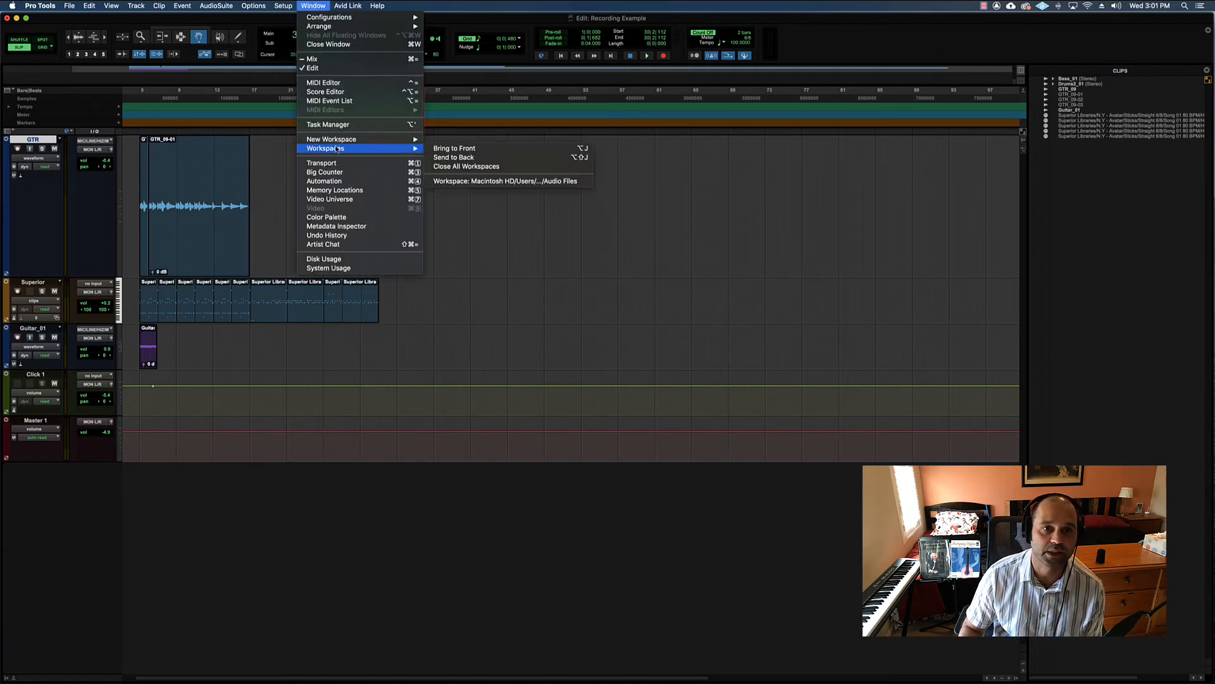
left_click(484, 148)
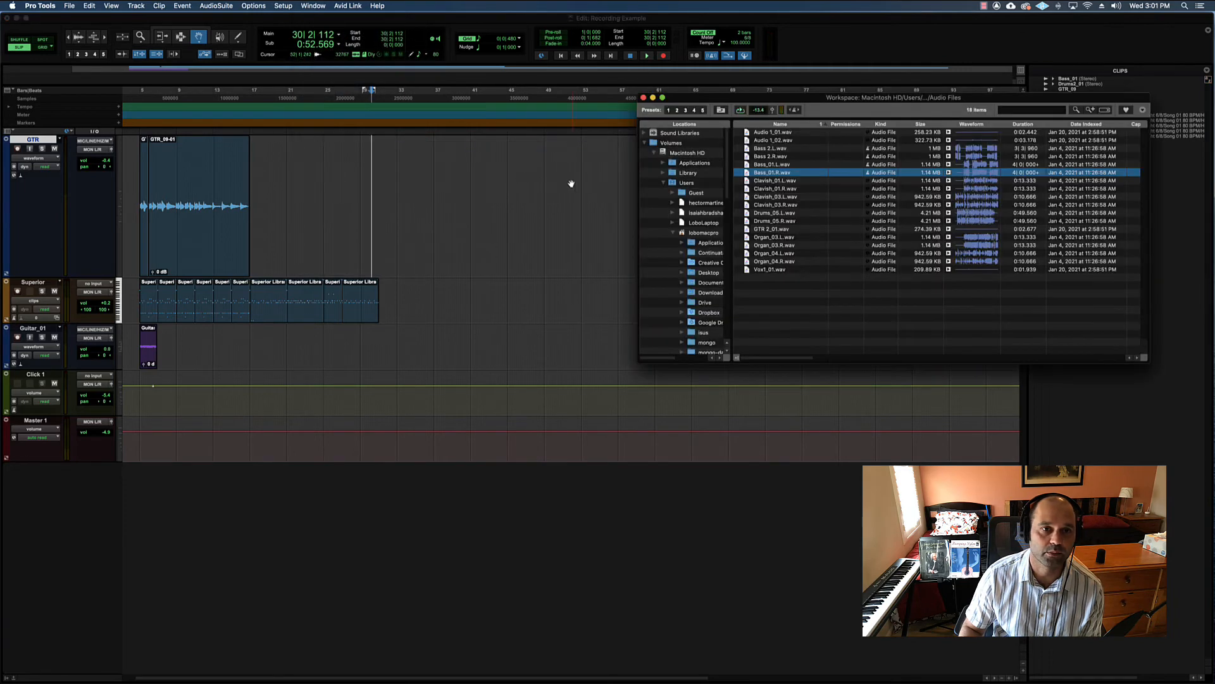
left_click_drag(700, 101, 497, 85)
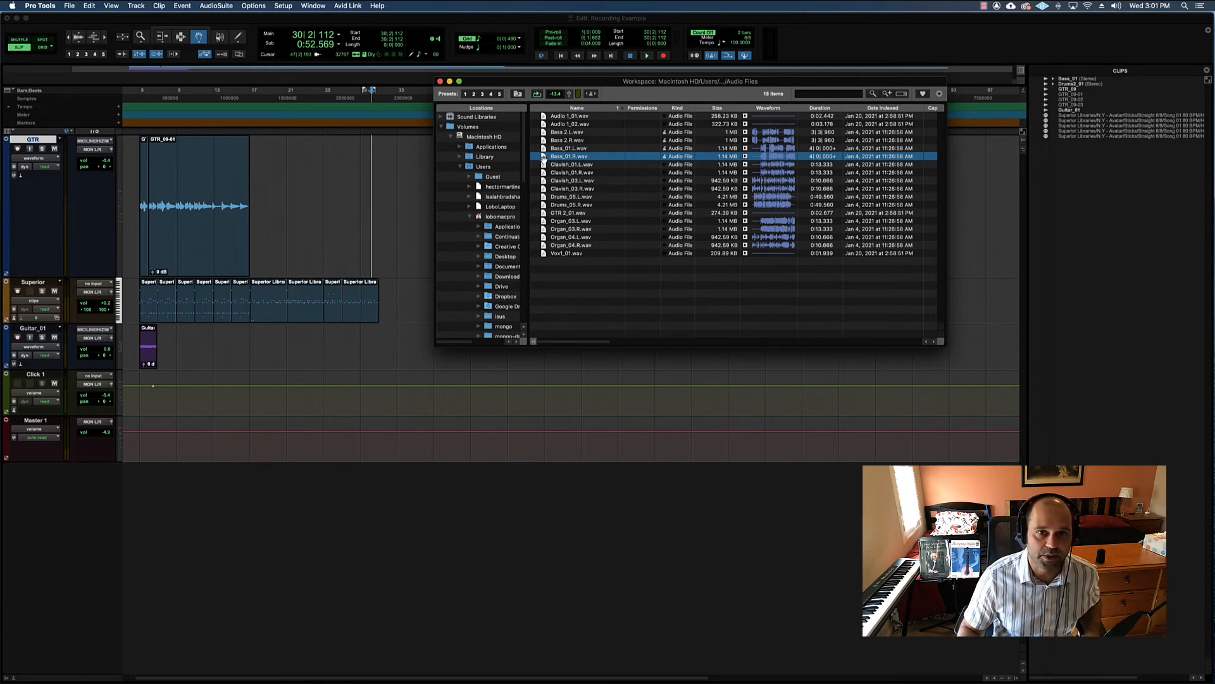
- Place Bass_01.R.wav on the GTR track at about bar 28, and undo the placement
left_click_drag(543, 158, 353, 177)
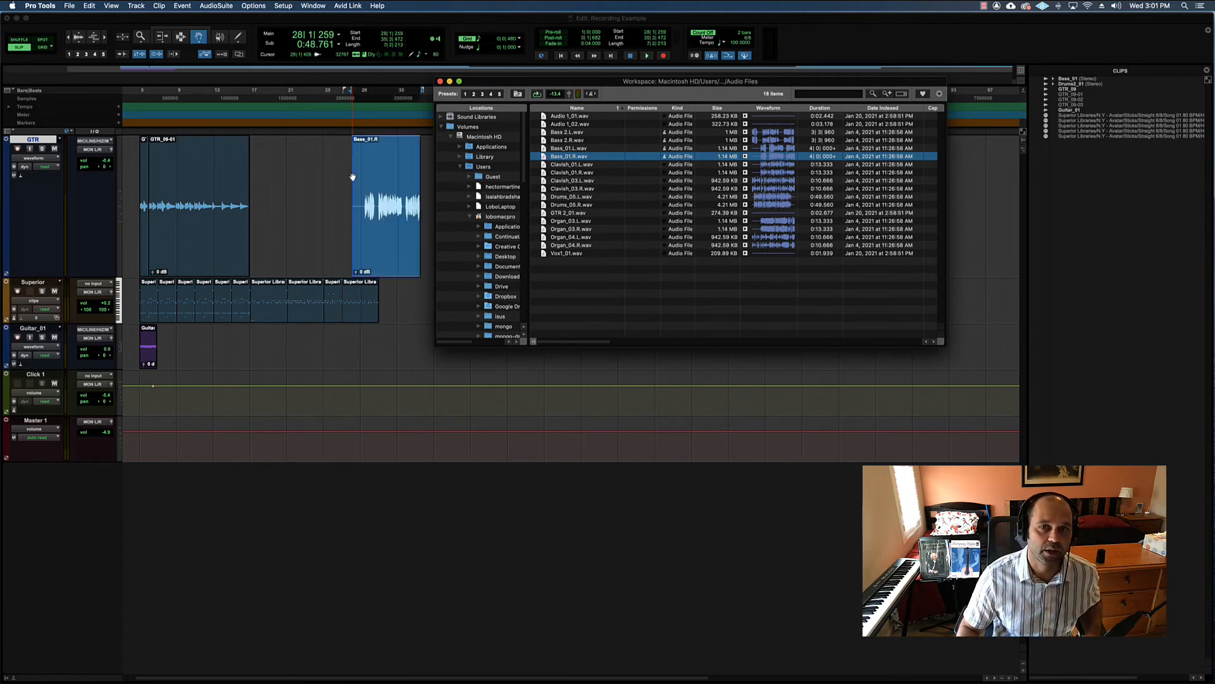
left_click(391, 154)
key("super+z")
key("alt+semicolon")
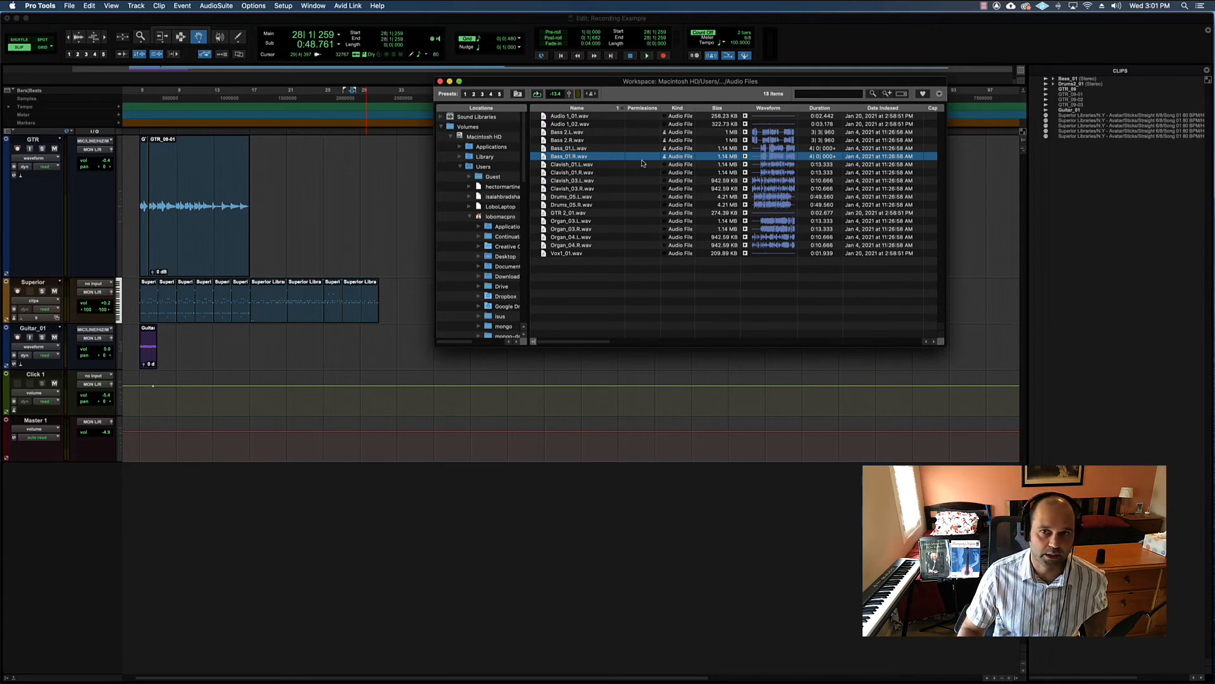
- Place the Bass_01 stereo pair on a new track below Master 1 at about bar 7, and delete that track
left_click(570, 149, "shift")
left_click_drag(544, 152, 174, 478)
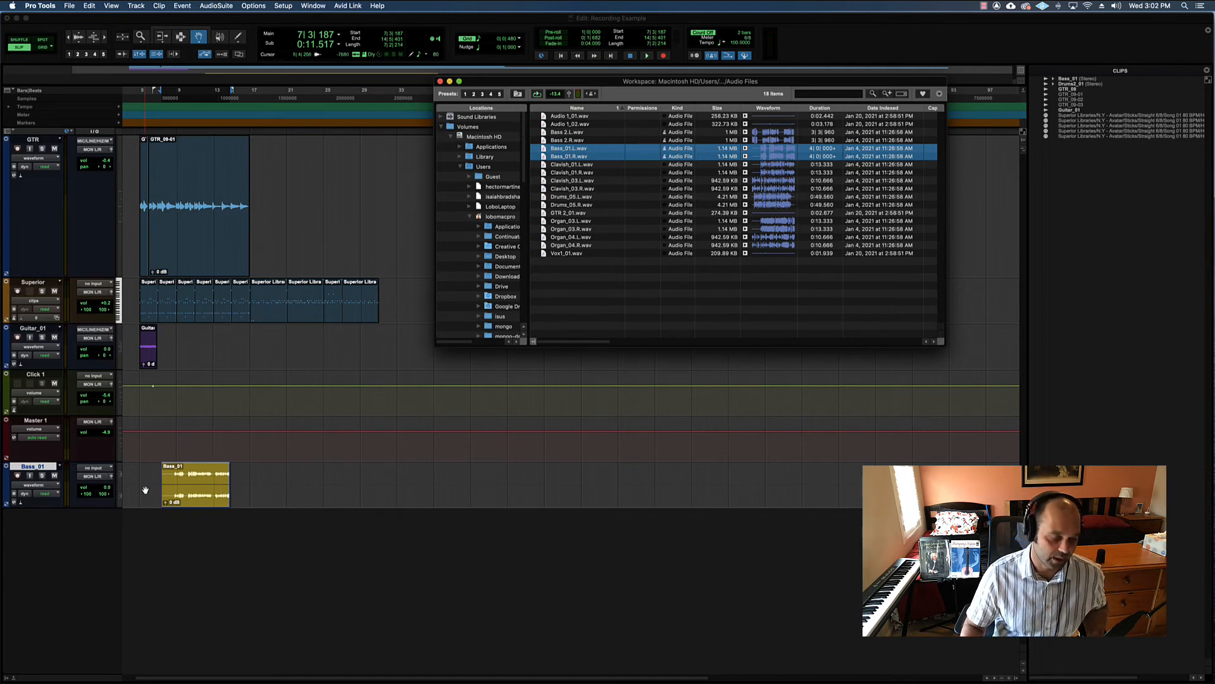
right_click(34, 468)
left_click(65, 622)
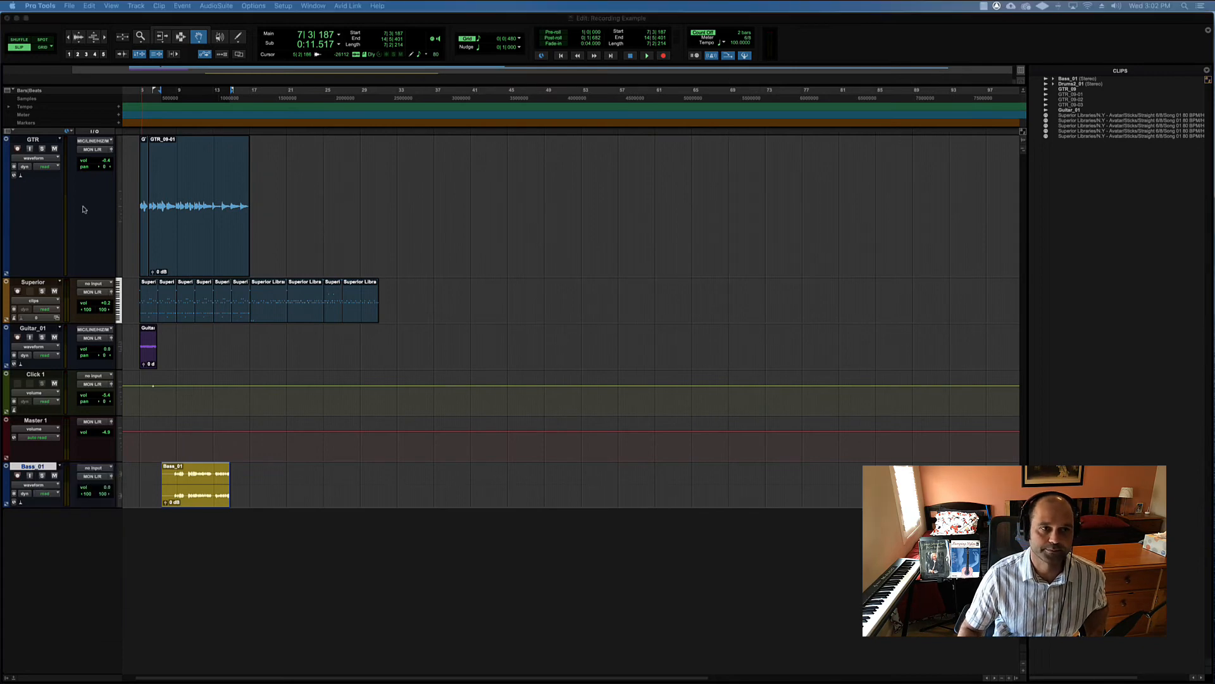
key("Return")
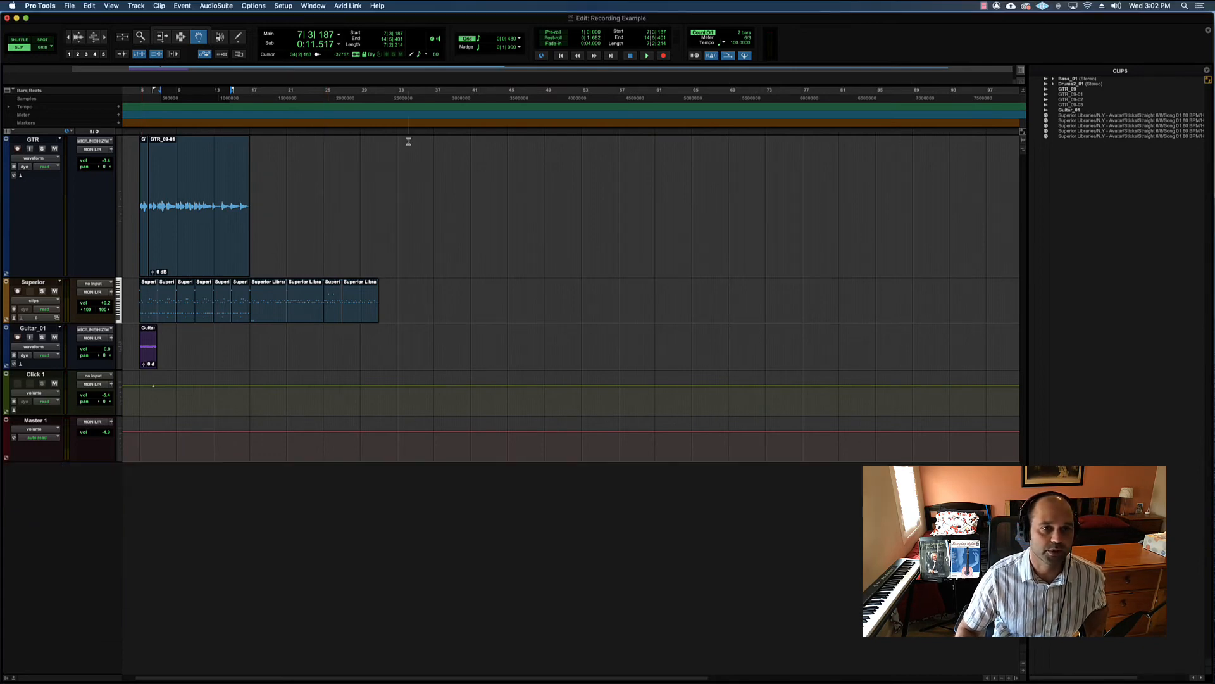
- Place the Bass_01 stereo pair from the workspace browser on a new track below Master 1 and move its clip to about bar 4
left_click(318, 5)
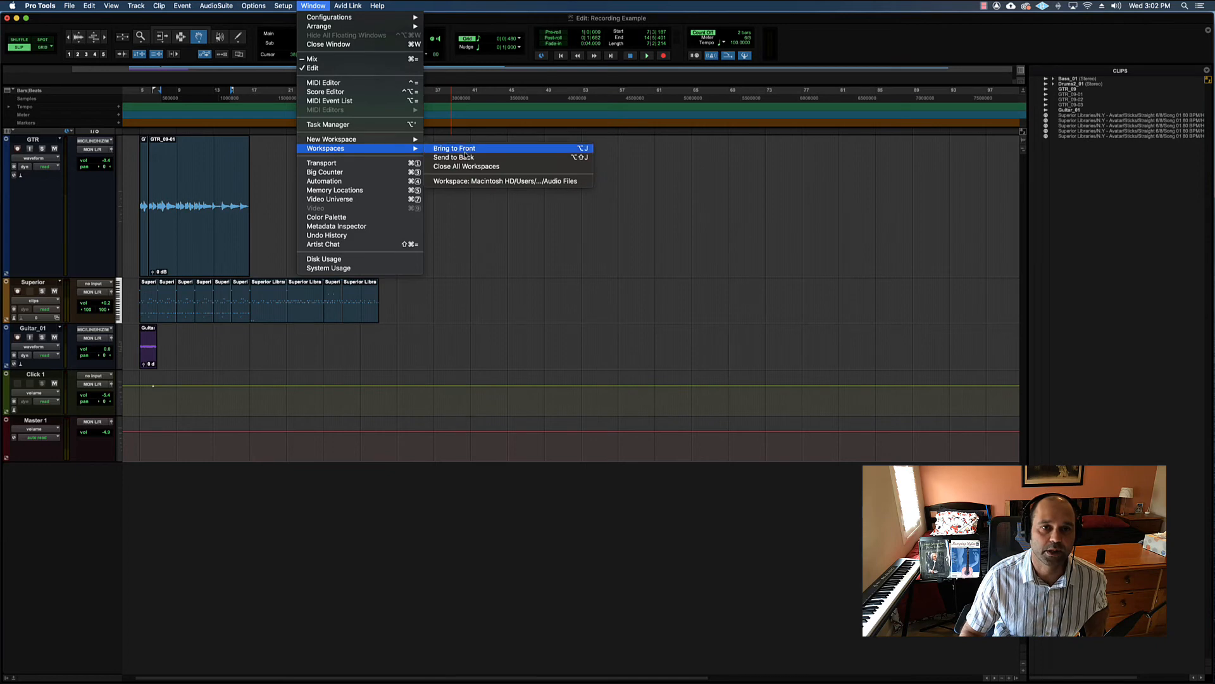
left_click(464, 151)
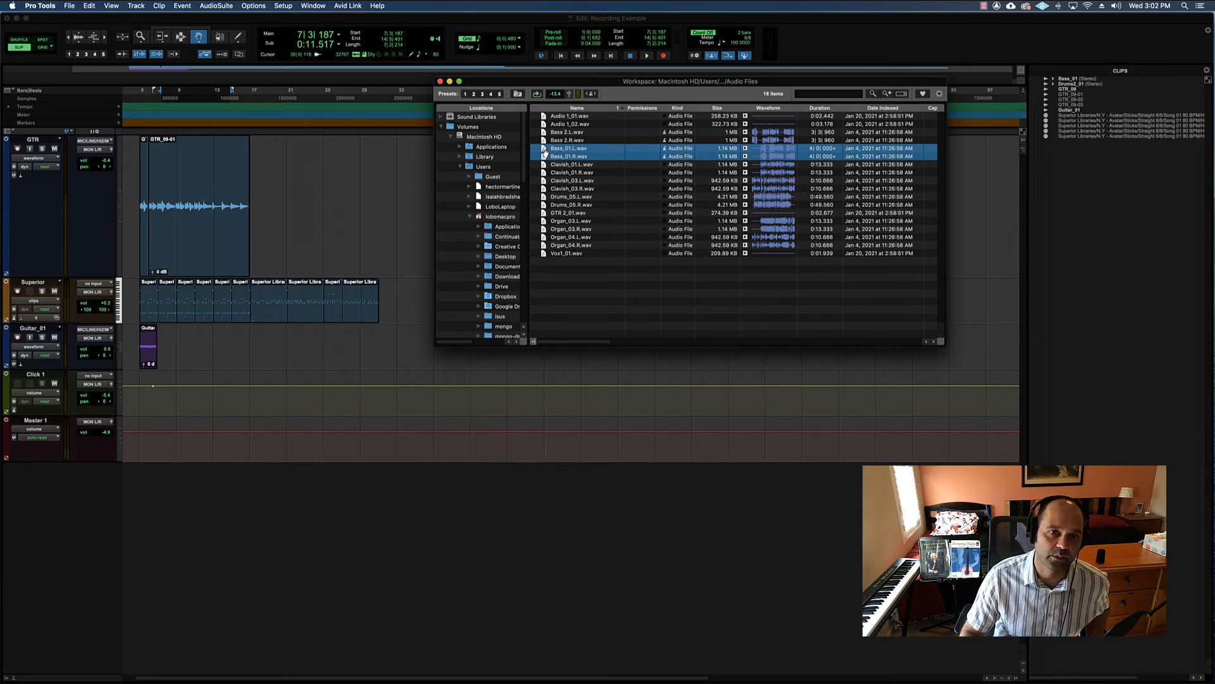
left_click_drag(544, 152, 336, 472)
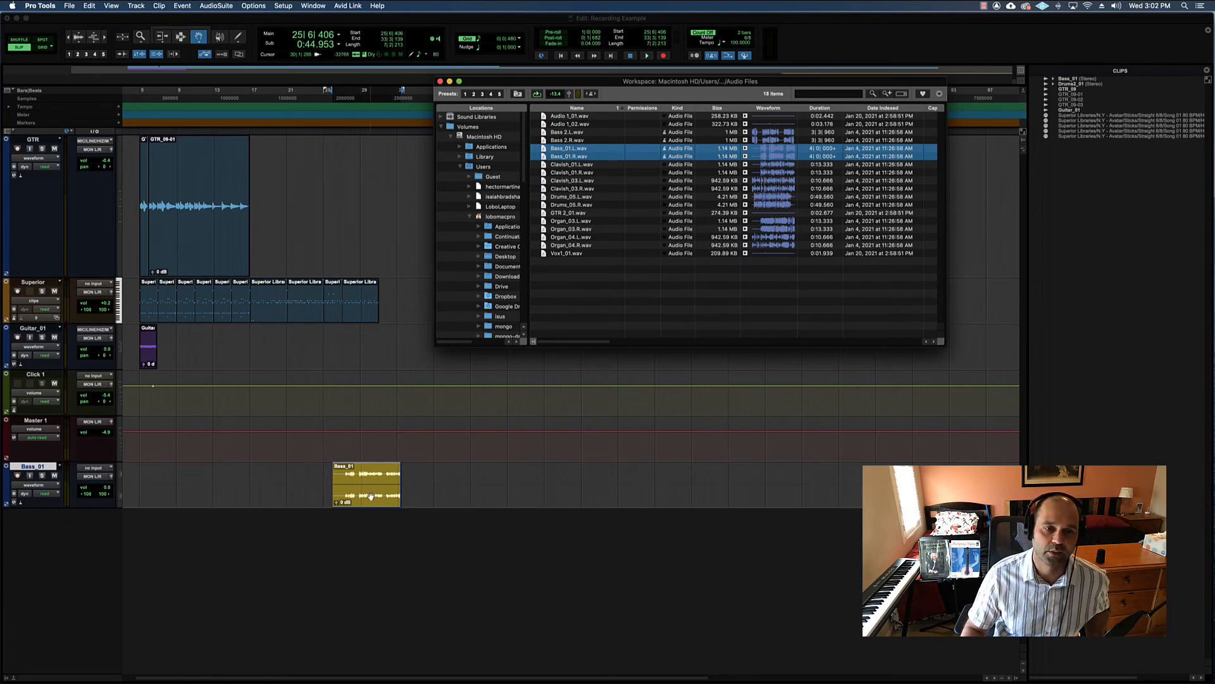
left_click_drag(373, 479, 175, 476)
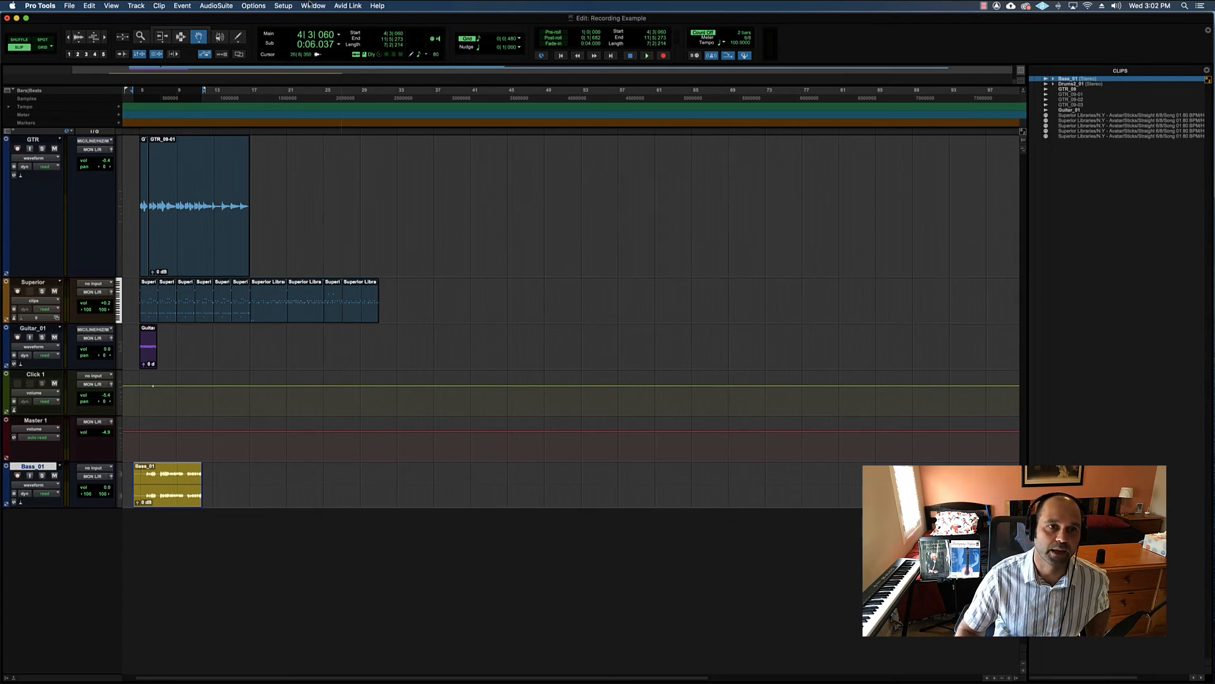
- Bring the Audio Files workspace browser back to the front and reposition it over the middle of the session
left_click(283, 5)
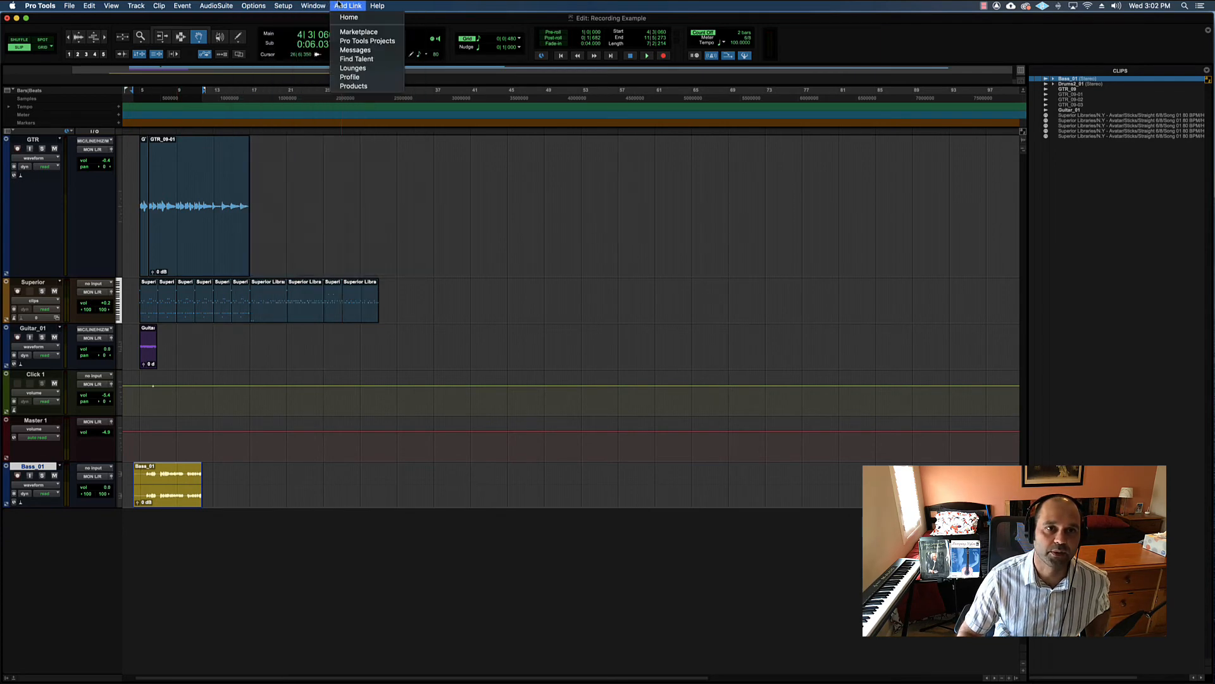
mouse_move(323, 5)
mouse_move(339, 151)
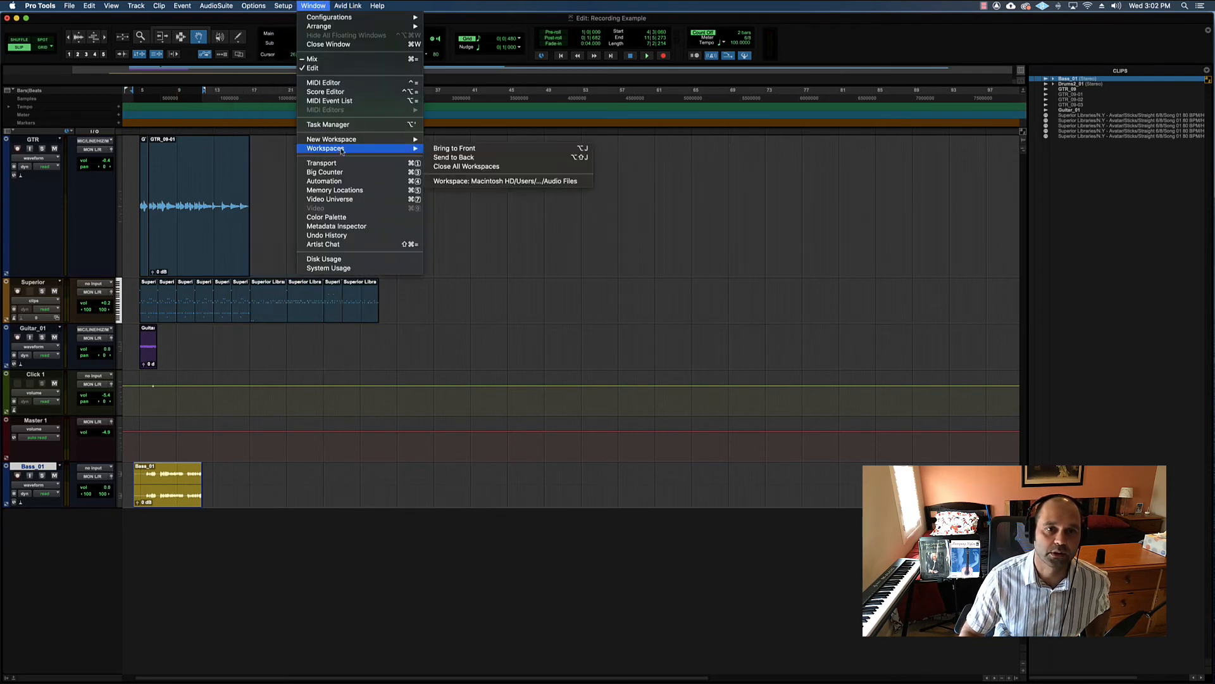
left_click(500, 181)
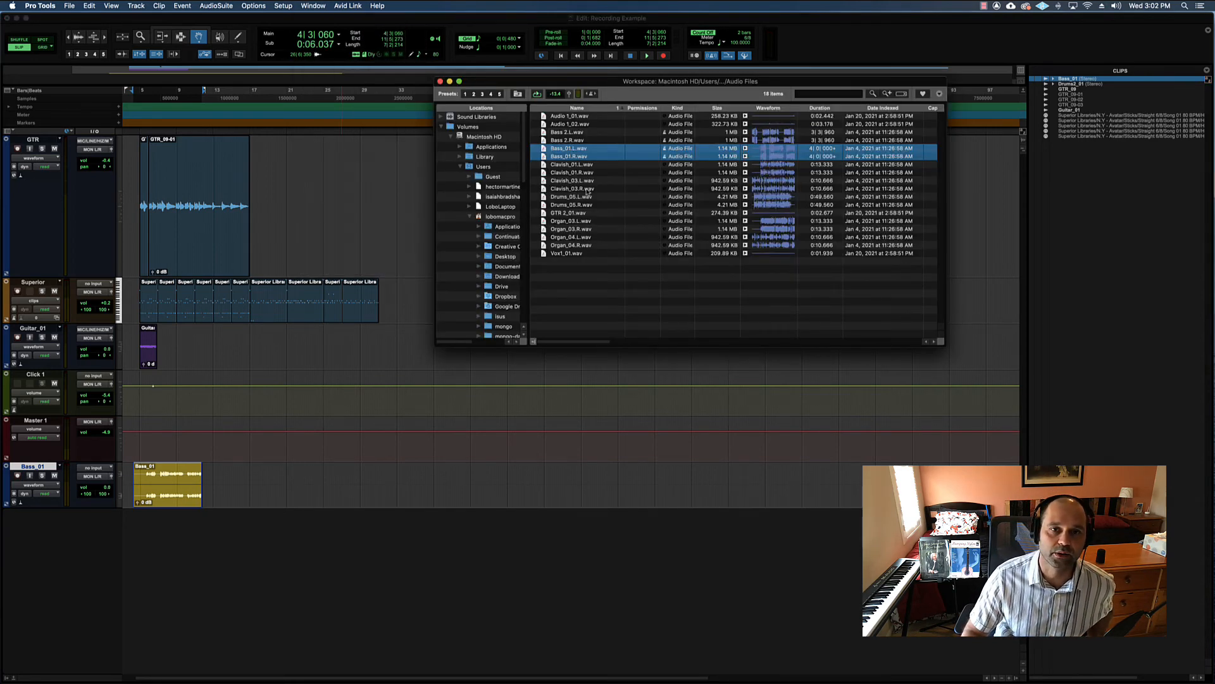
left_click_drag(613, 83, 473, 85)
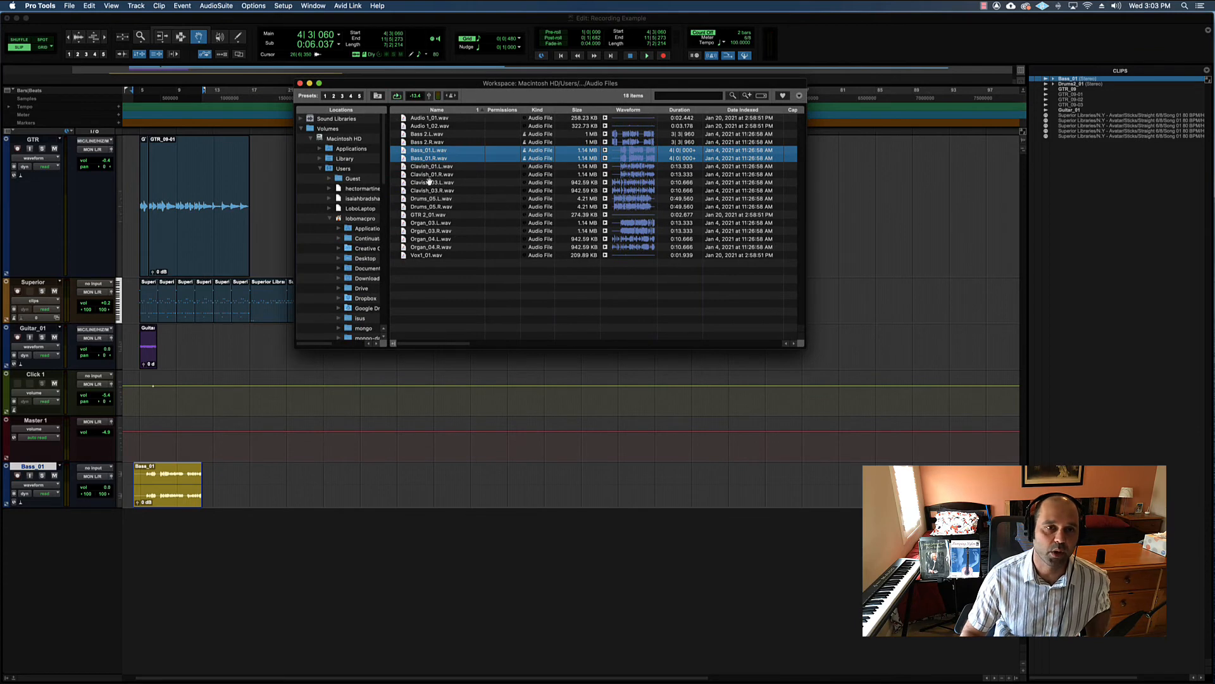
- Select Bass_01.L.wav and Bass_01.R.wav together in the workspace browser
left_click(424, 151)
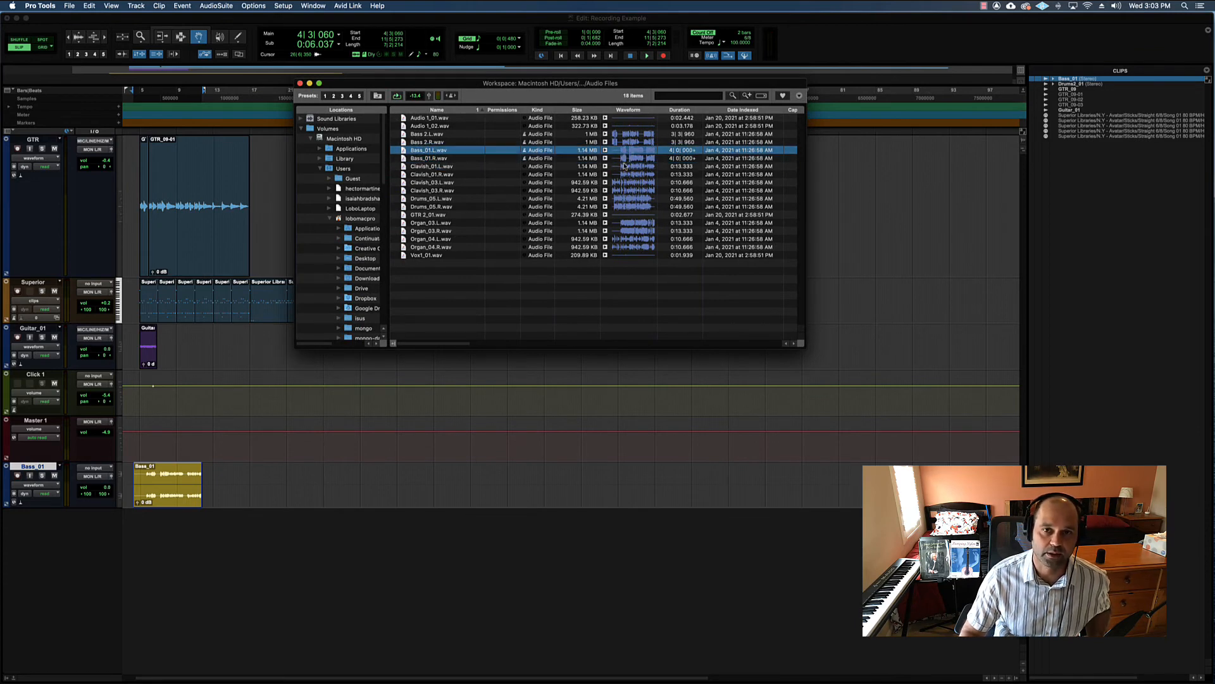
left_click(431, 158)
key("Up")
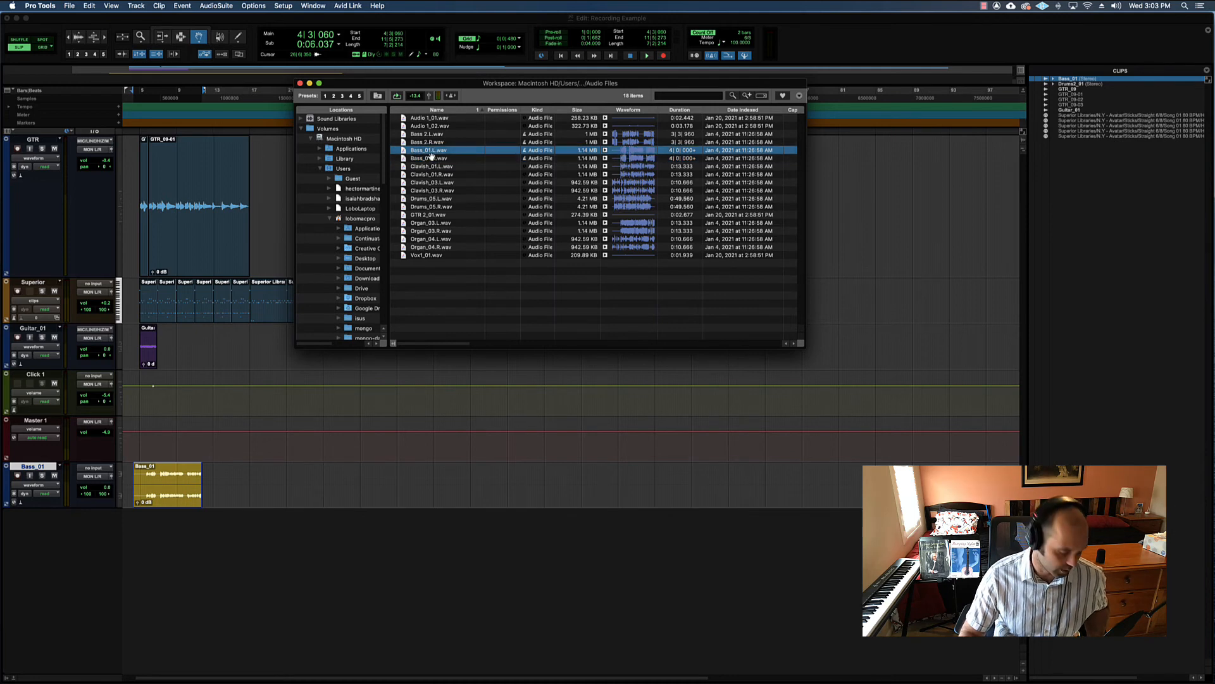
left_click(433, 159, "shift")
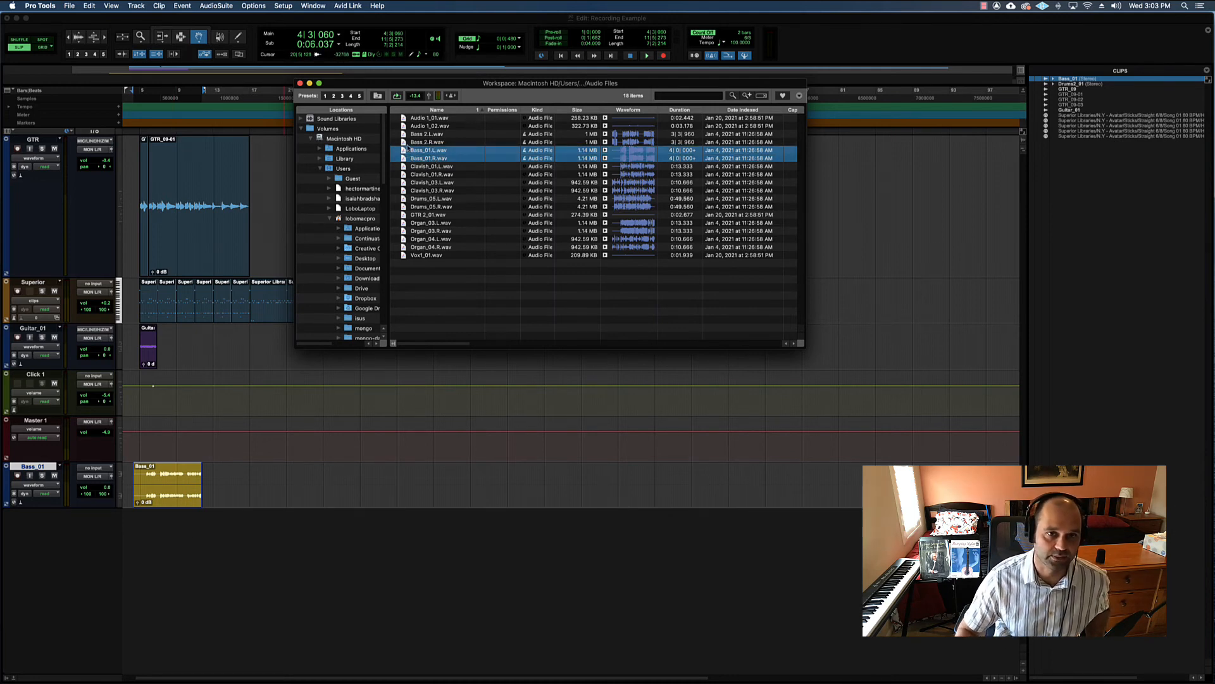
- Place Audio 1_02.wav from the workspace browser on a new track below Bass_01 at about bar 16
left_click(422, 126)
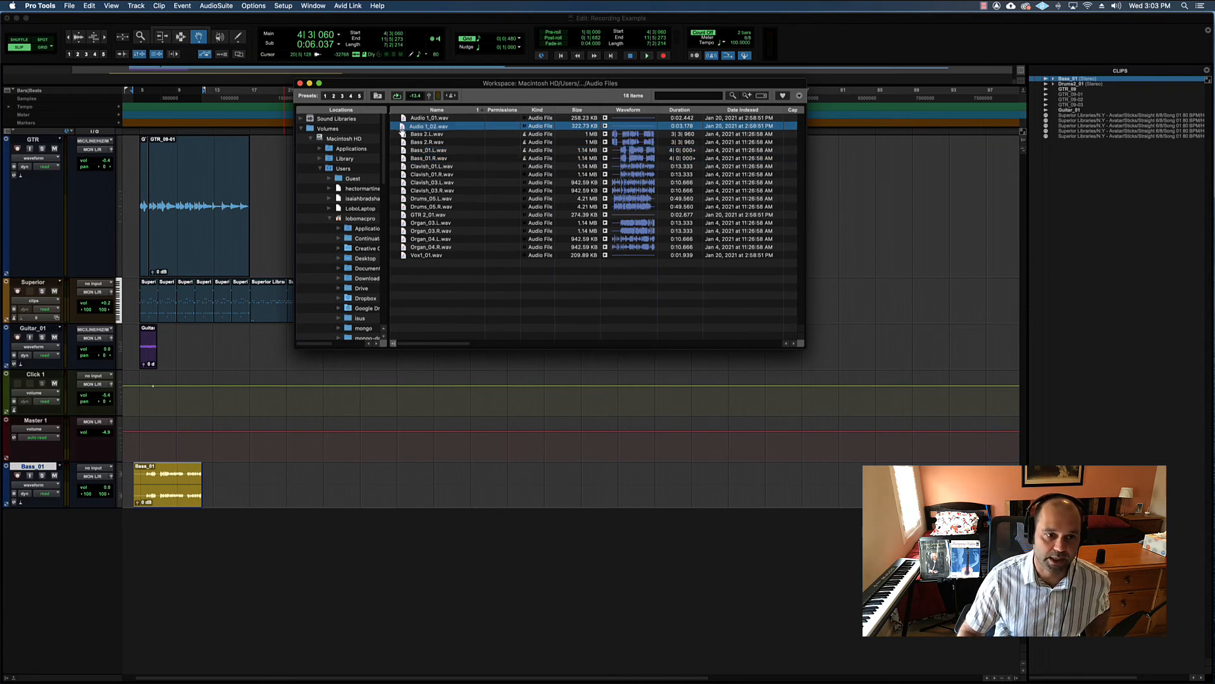
left_click_drag(402, 131, 196, 523)
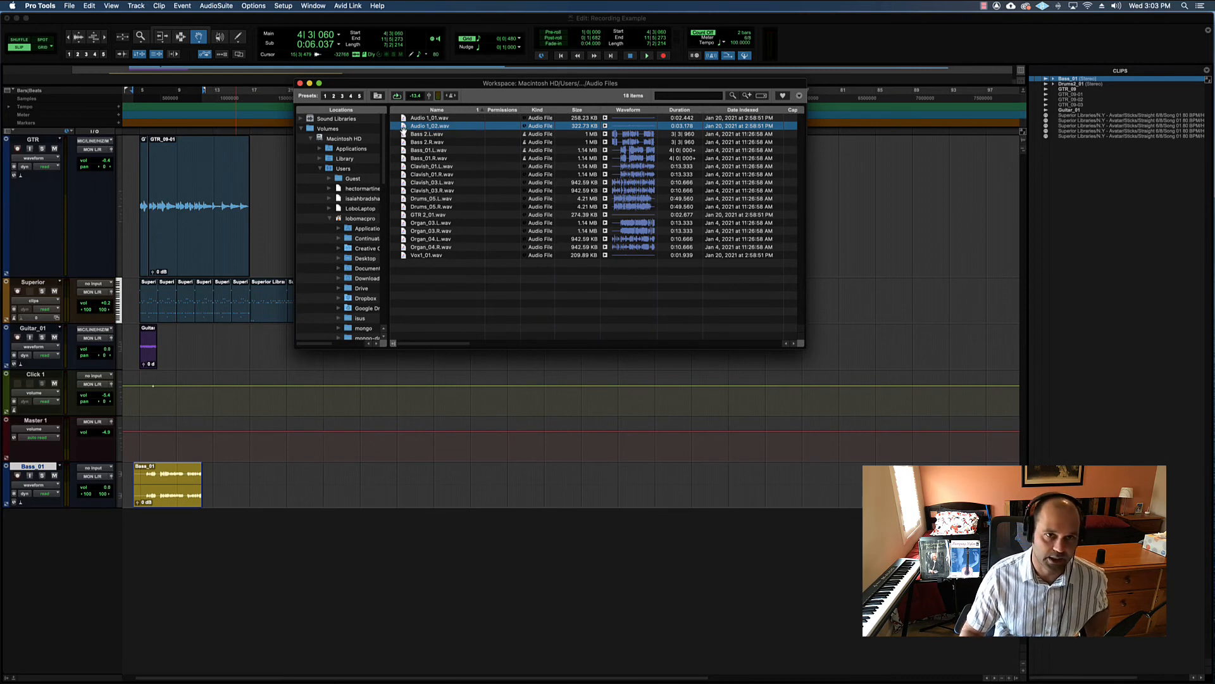
left_click_drag(403, 127, 246, 210)
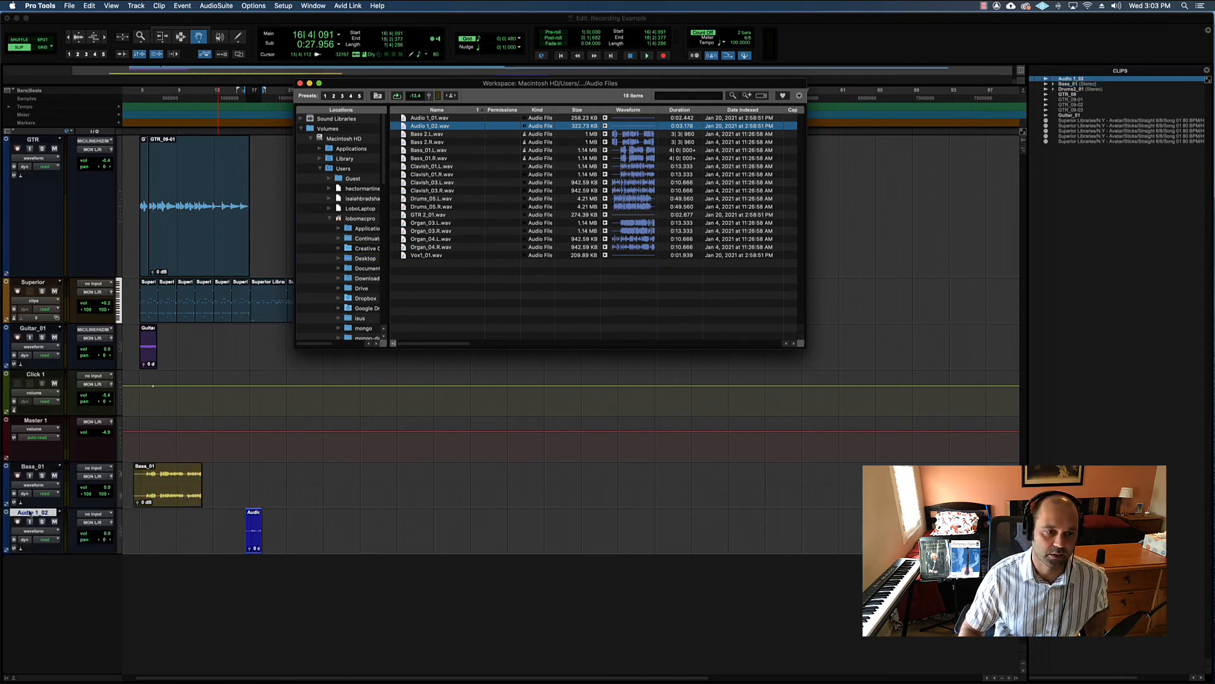
- Delete the Audio 1_02 and Bass_01 tracks from the session
right_click(36, 515)
left_click(78, 663)
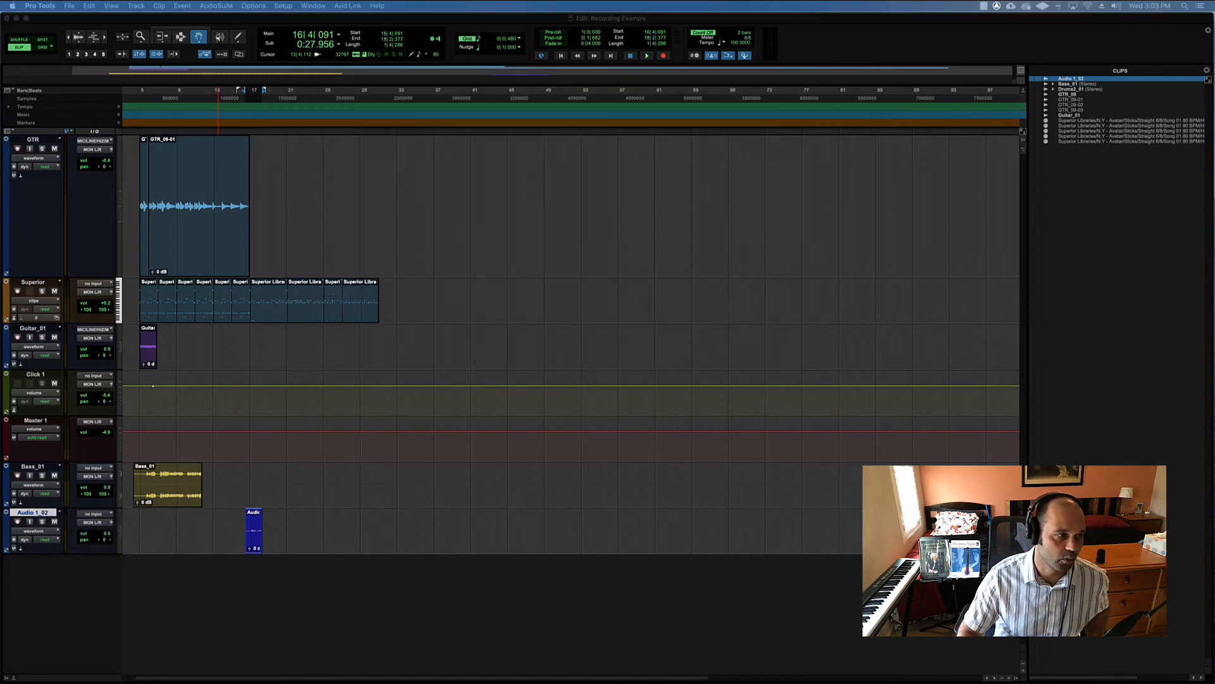
left_click(33, 466)
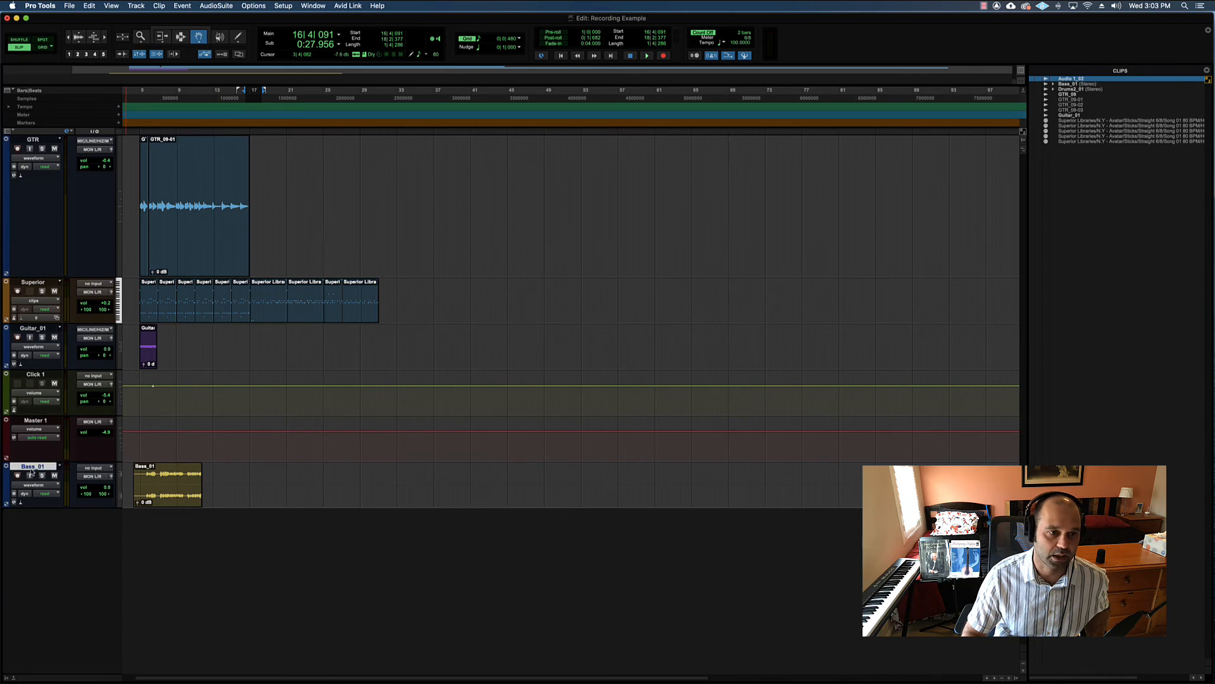
right_click(32, 468)
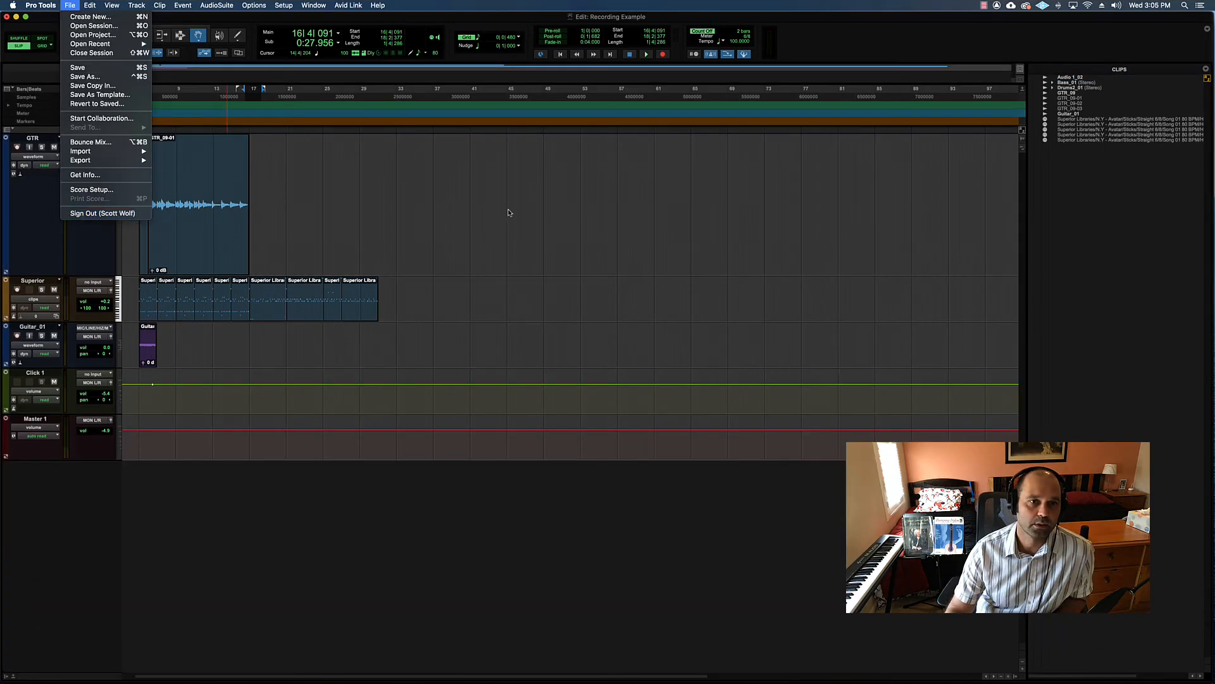
- Check in the Playback Engine settings whether the video engine is enabled, and close the dialog
left_click(508, 215)
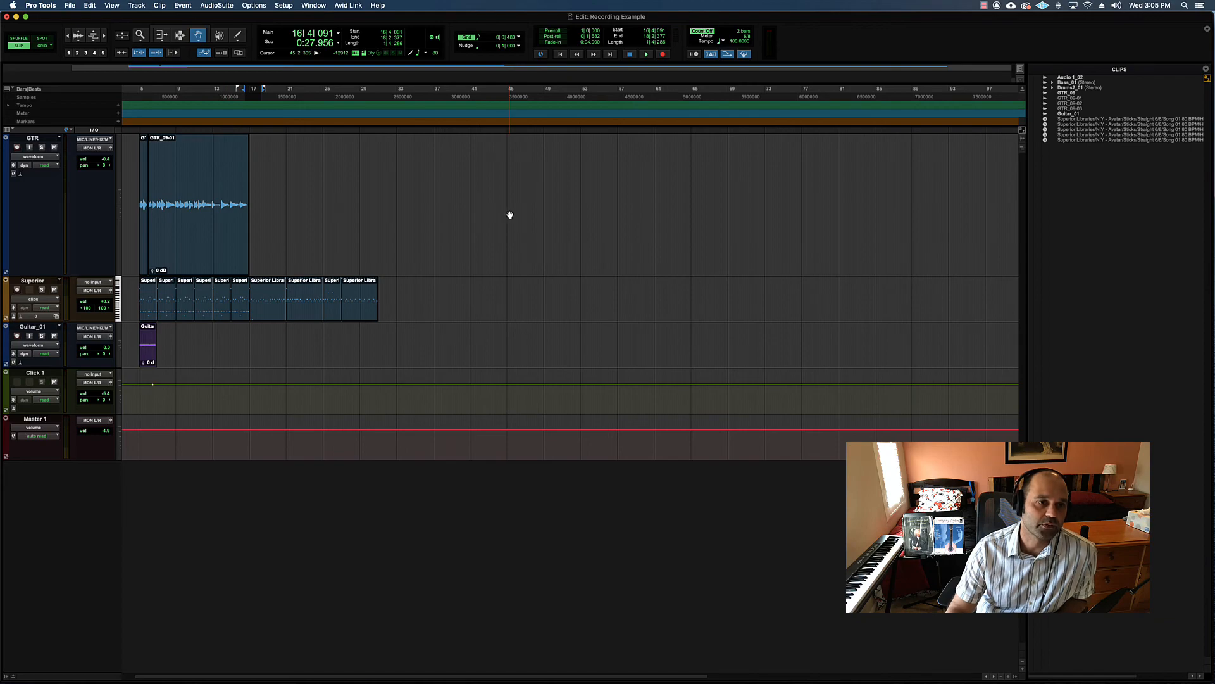
left_click(283, 5)
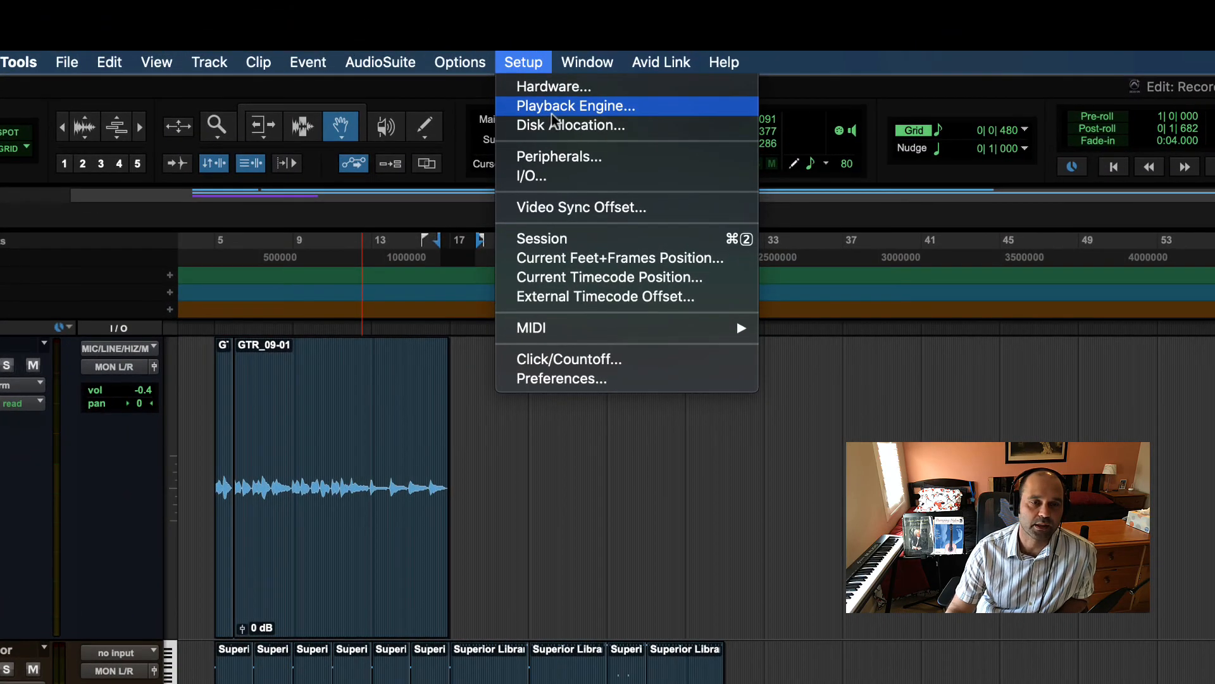
left_click(545, 105)
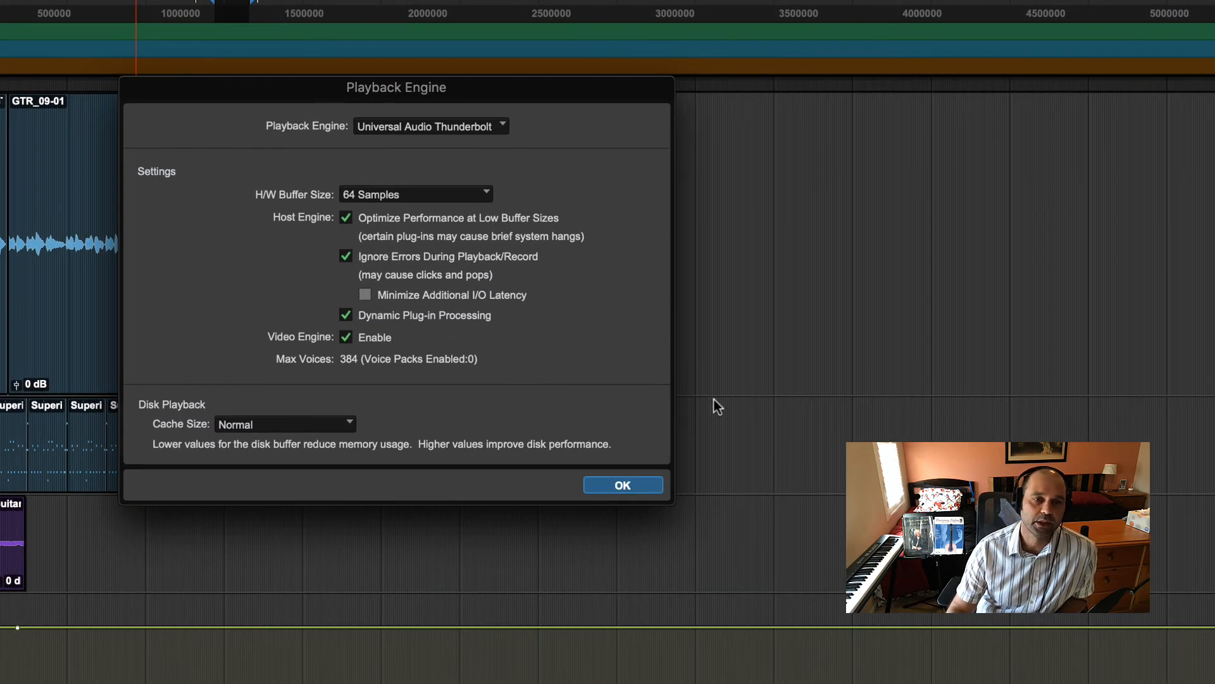
left_click(638, 487)
left_click(261, 112)
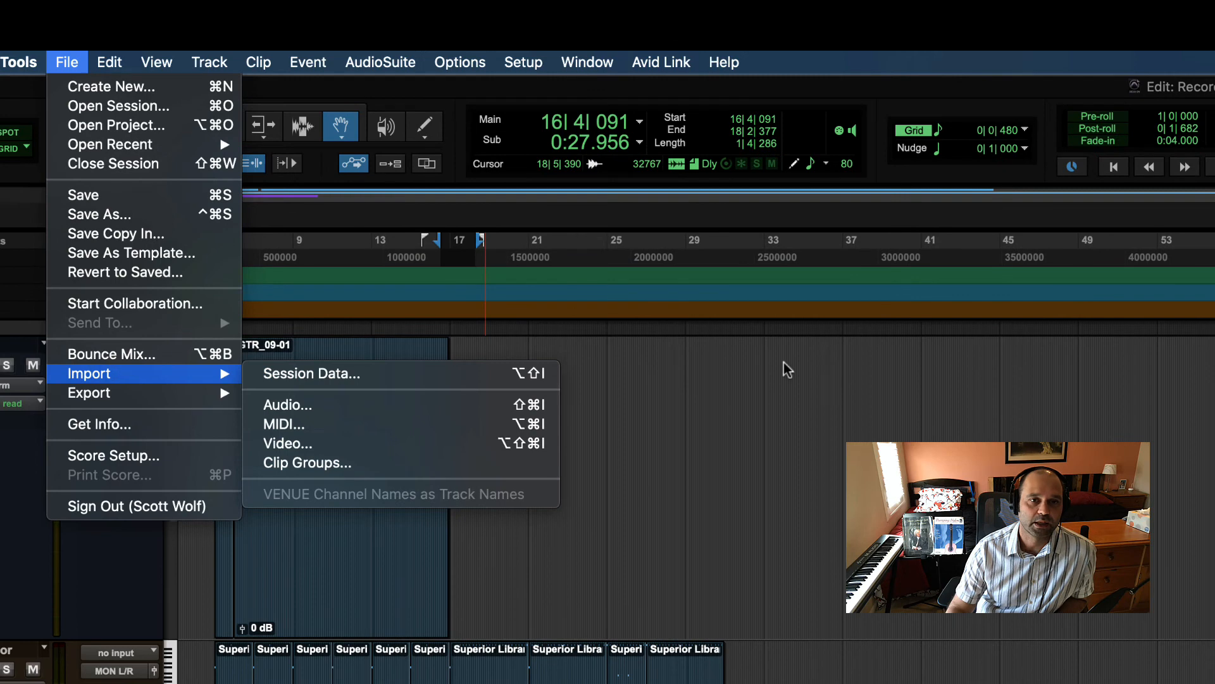
left_click(558, 118)
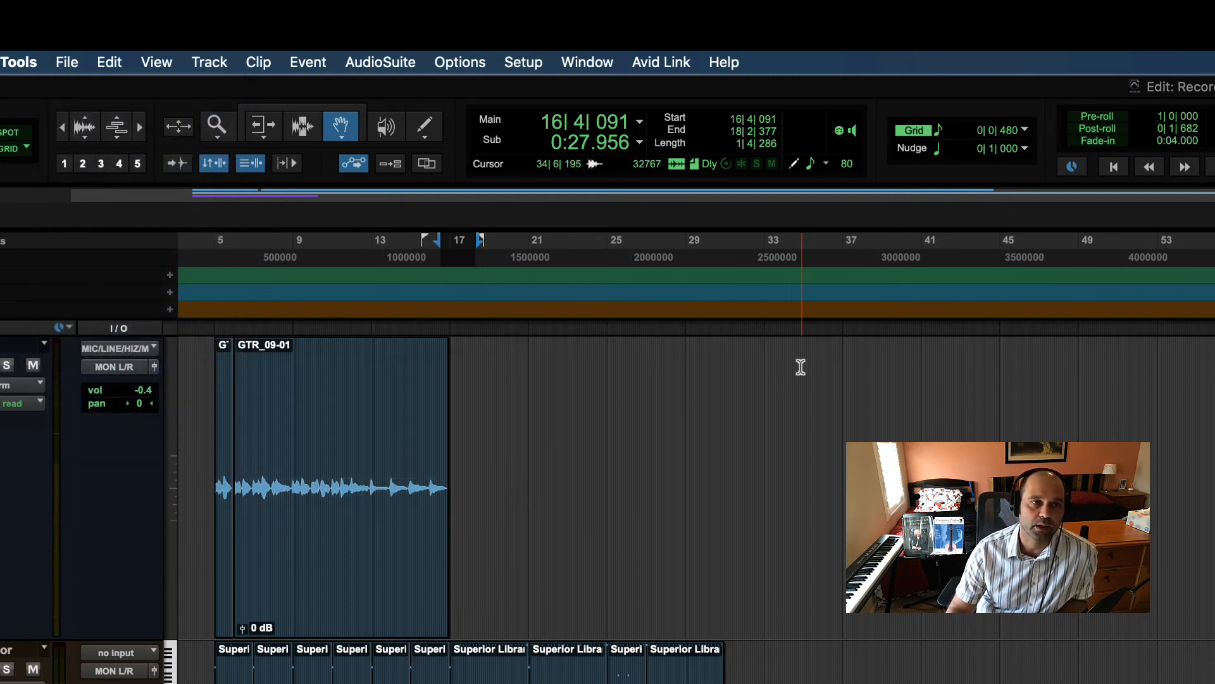
- Choose IMG_0860.MOV in the Downloads folder as the video file to import, previewing it before opening it
left_click(66, 61)
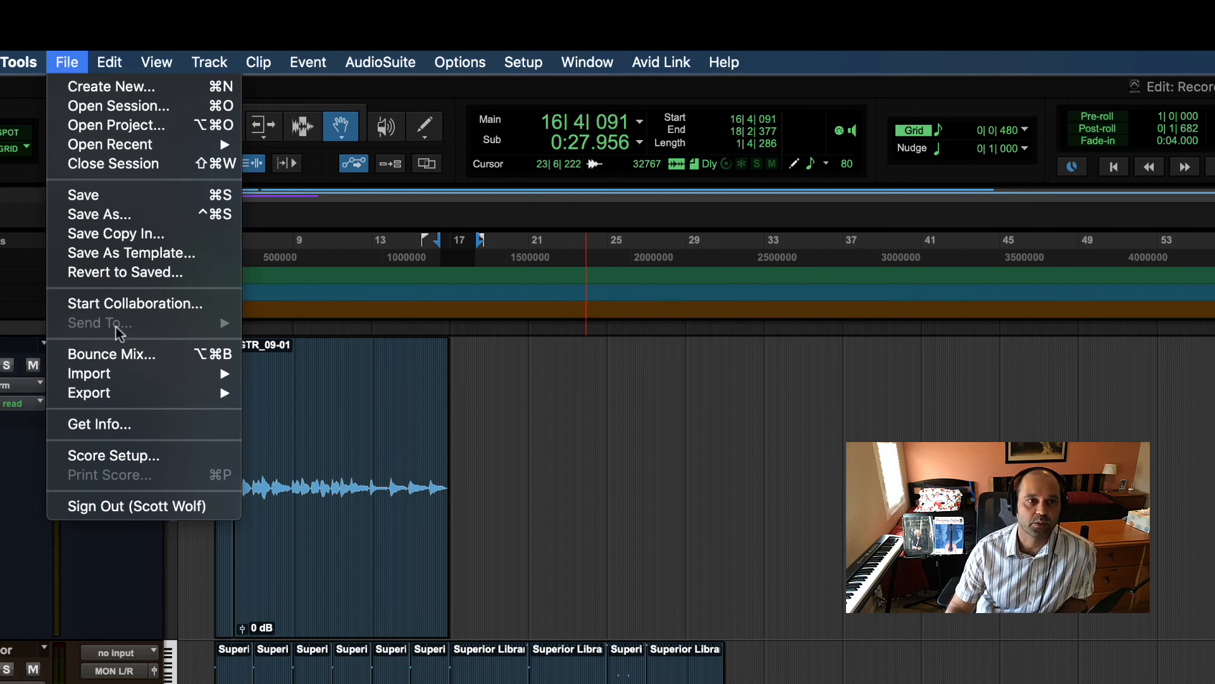
mouse_move(144, 375)
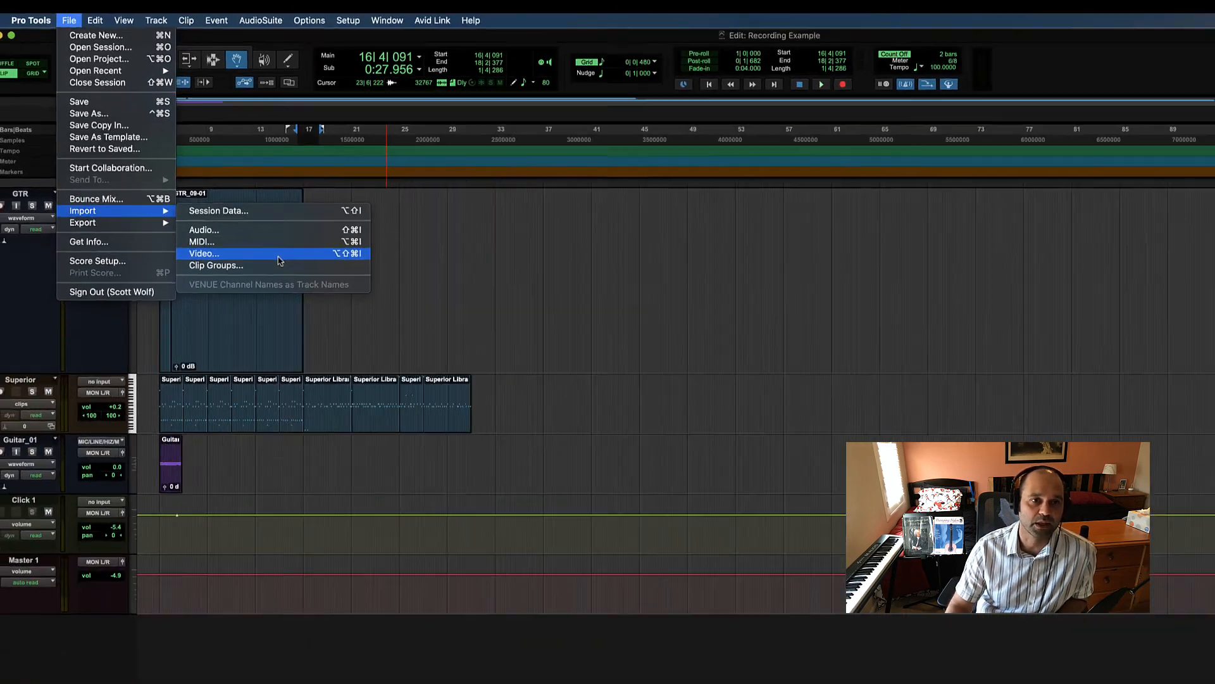
left_click(411, 443)
scroll(420, 384, "down", 10)
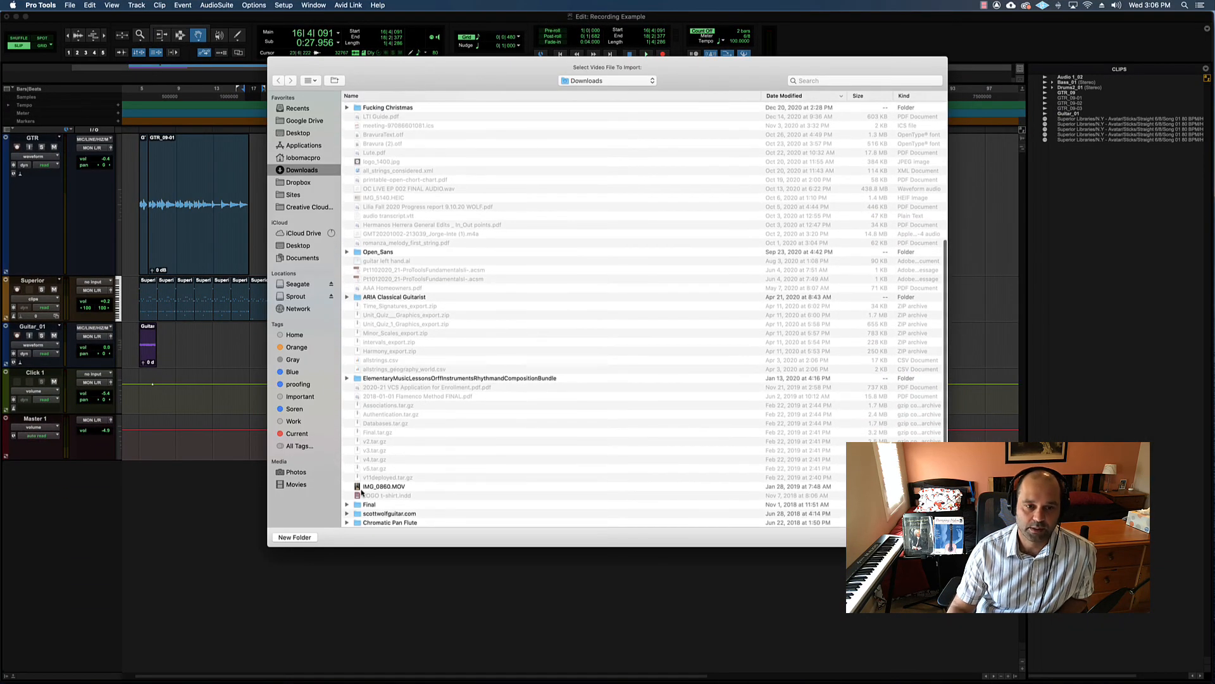
left_click(362, 487)
key("Return")
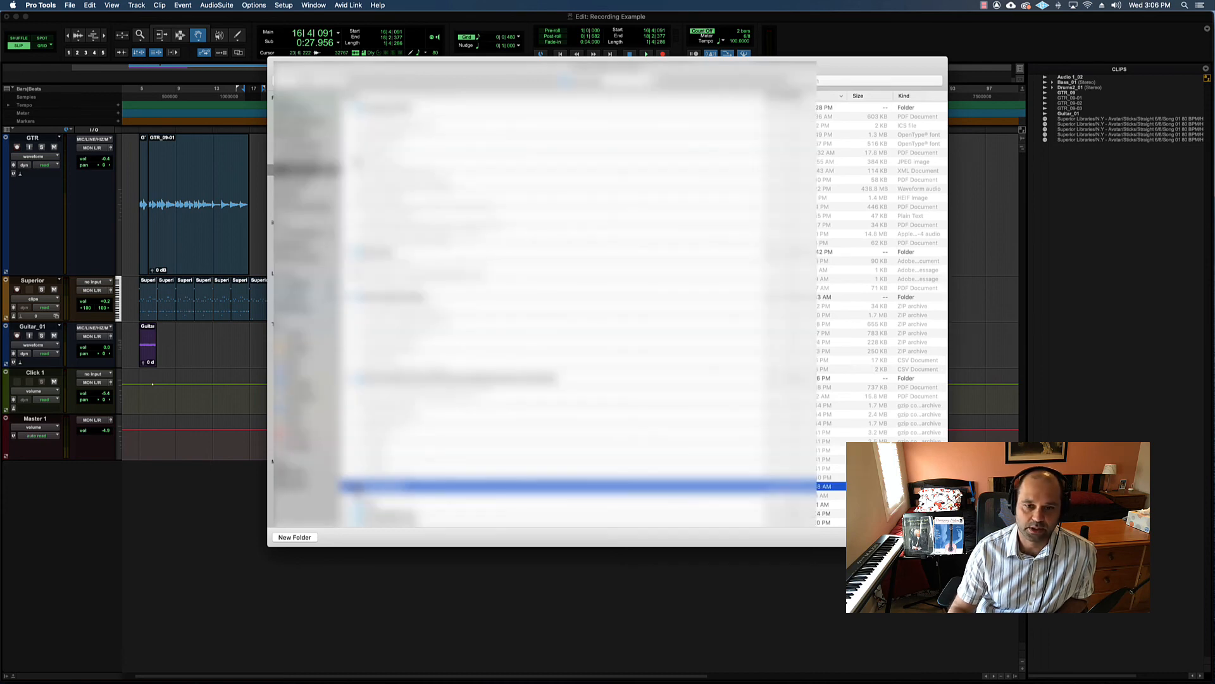
key("space")
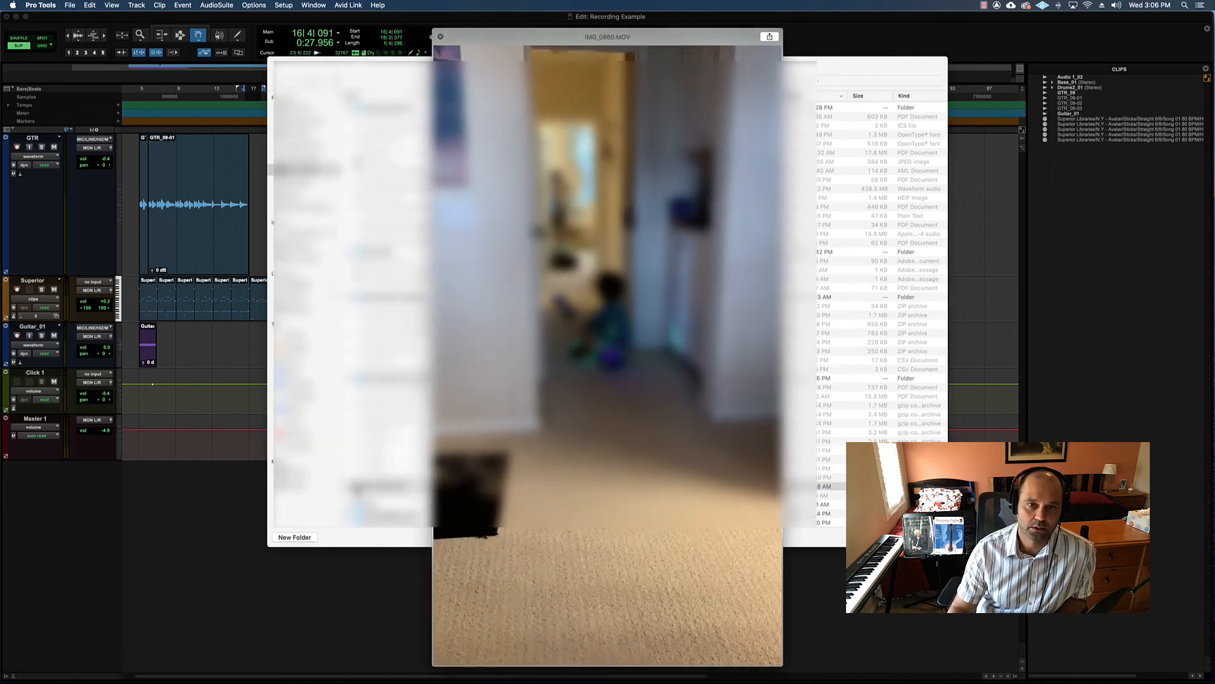
key("space")
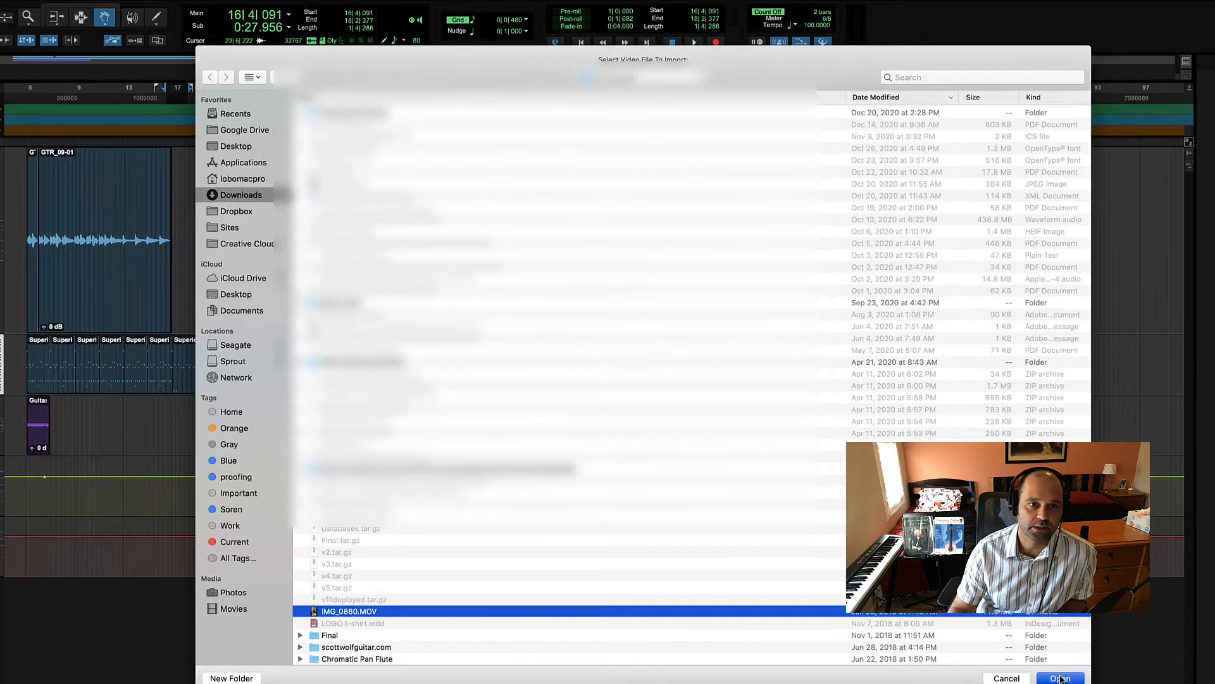
left_click(920, 536)
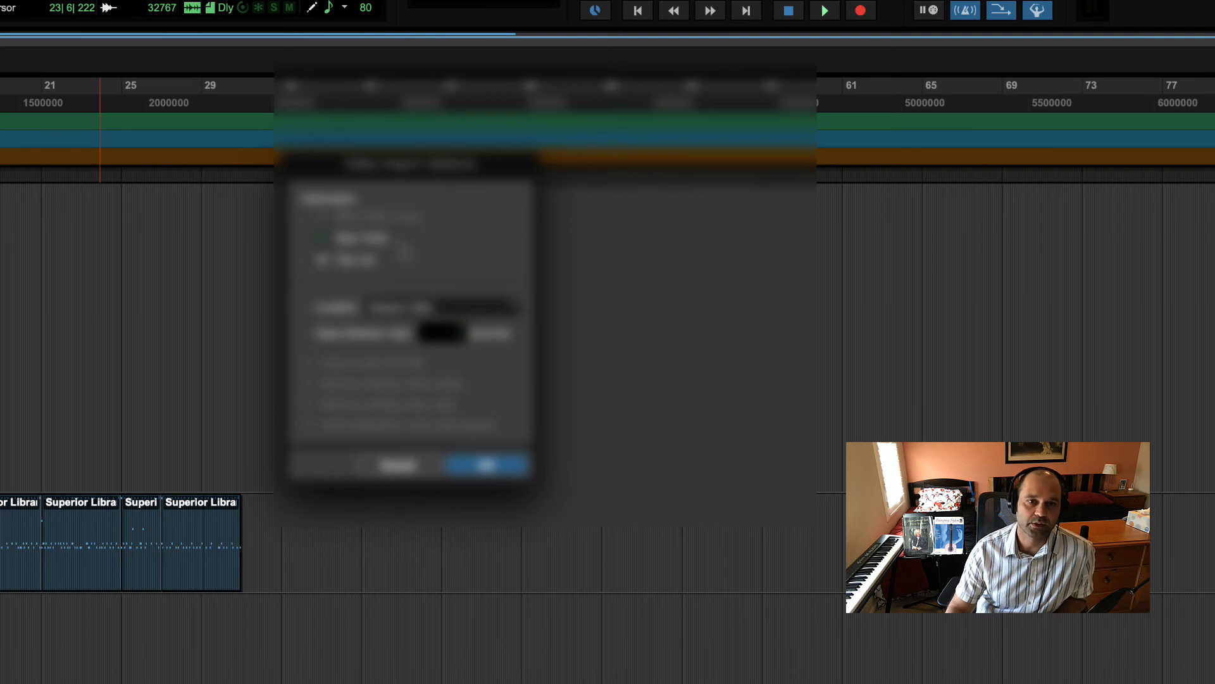
- Accept the video import options and keep Audio Files as the destination folder to finish the import
left_click(485, 464)
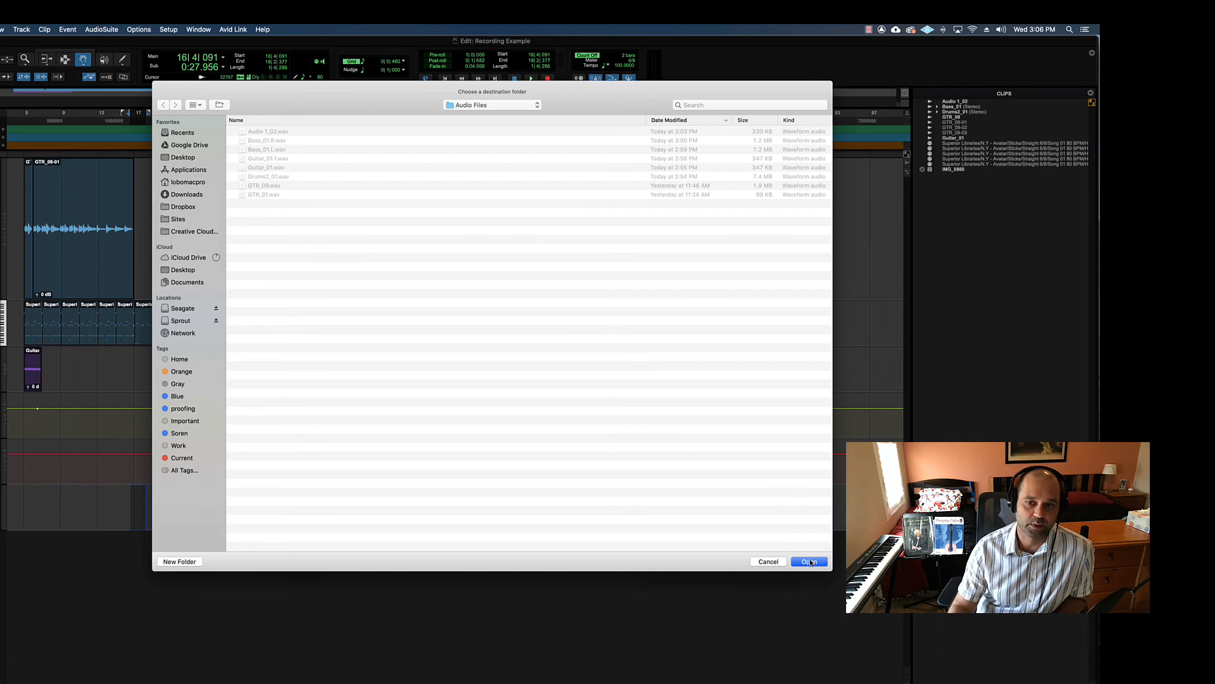
left_click(480, 105)
left_click(479, 105)
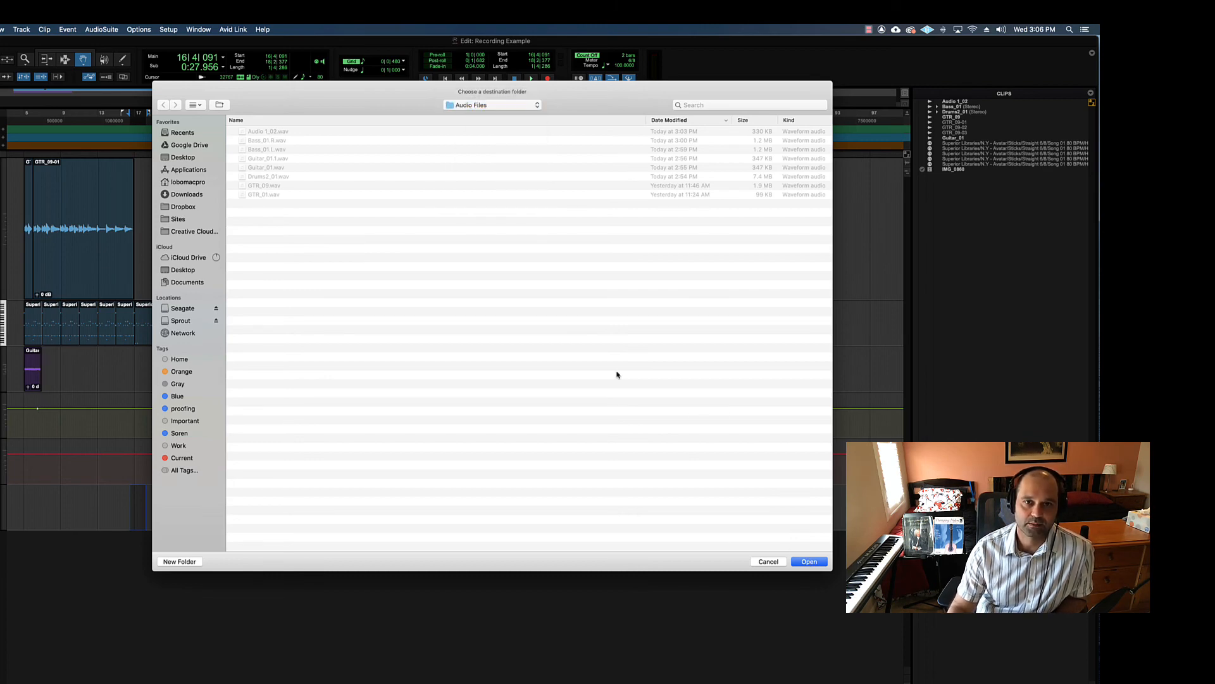
left_click(810, 561)
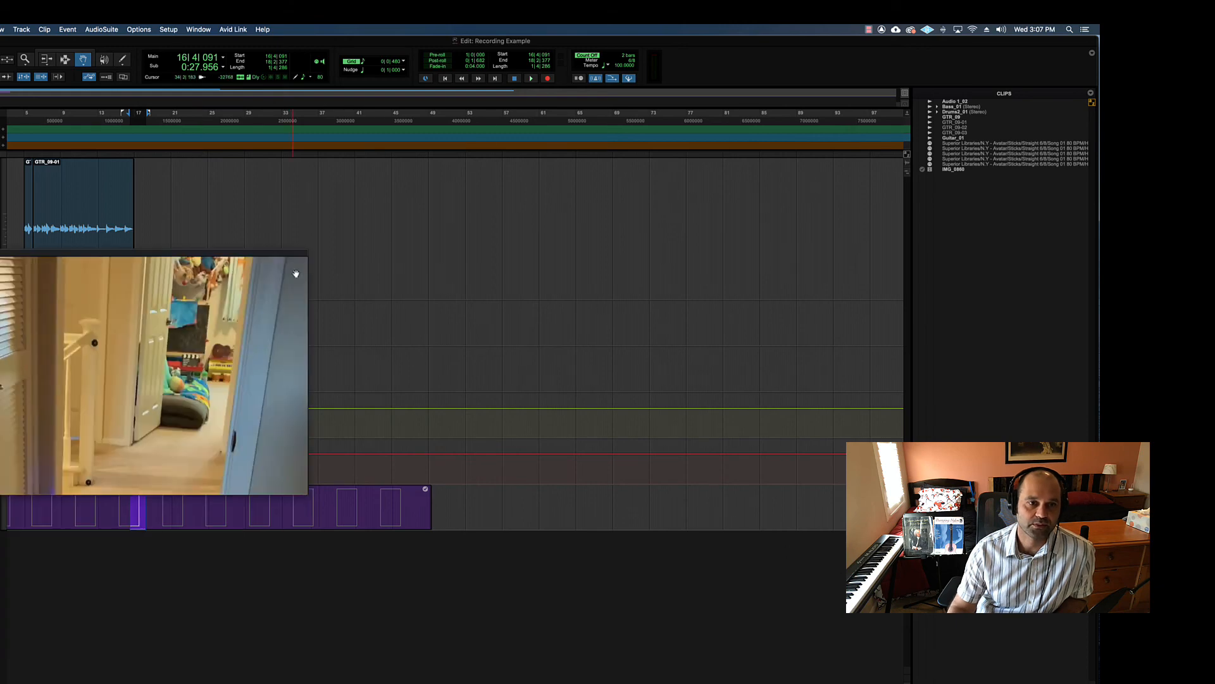
- Move the video window clear of the existing clips, close it, and reopen it
left_click_drag(215, 248, 744, 77)
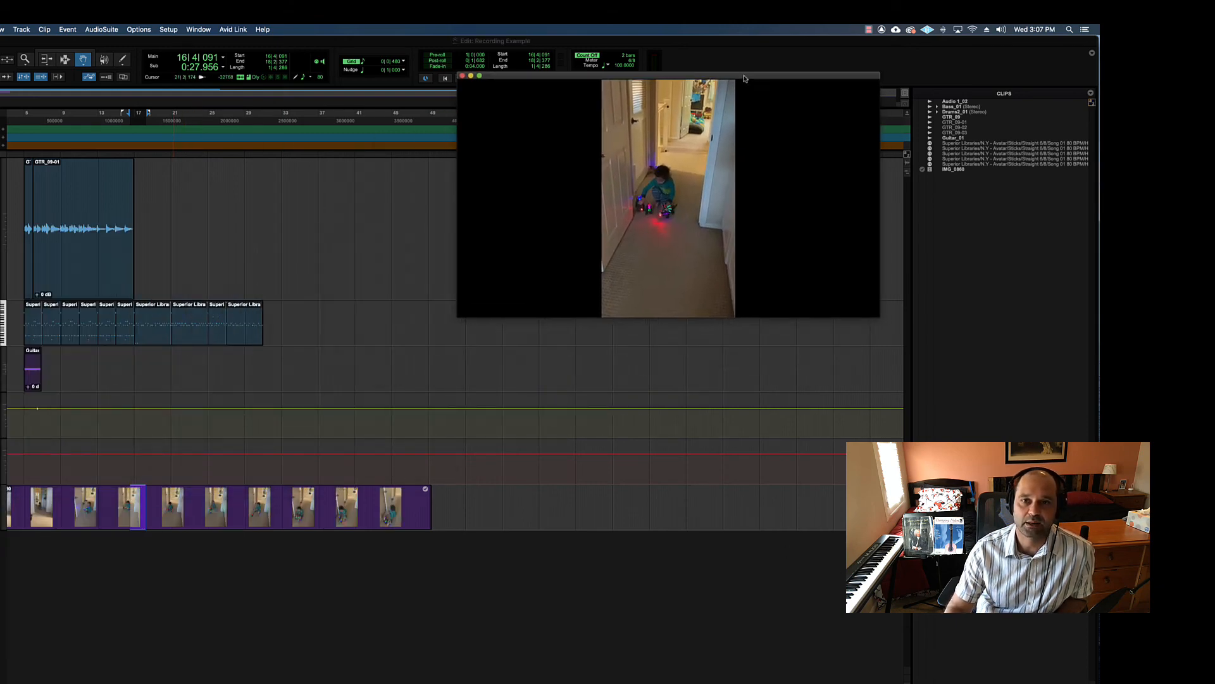
left_click(463, 76)
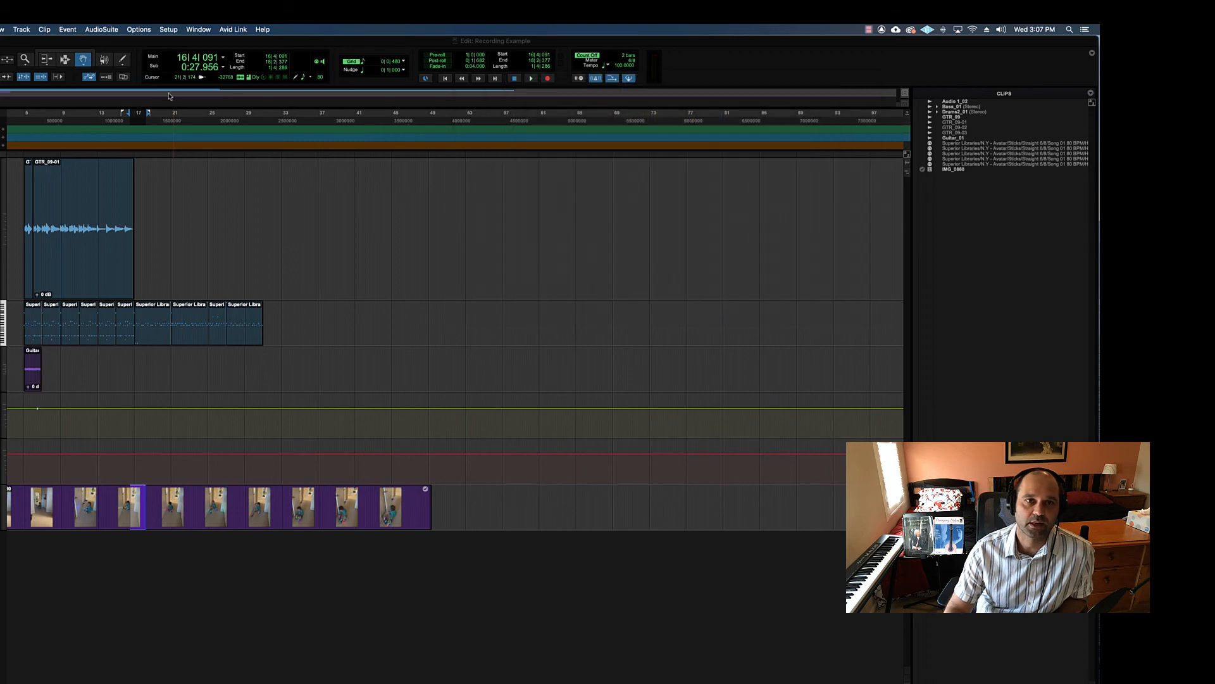
left_click(198, 30)
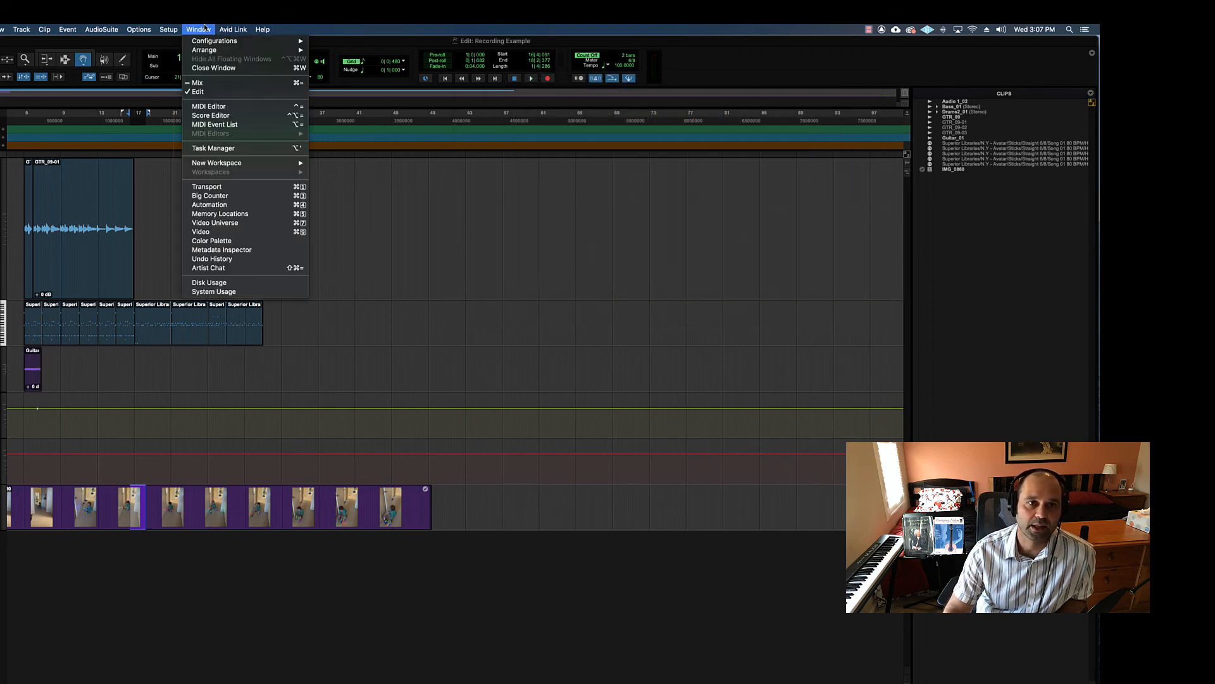
left_click(257, 232)
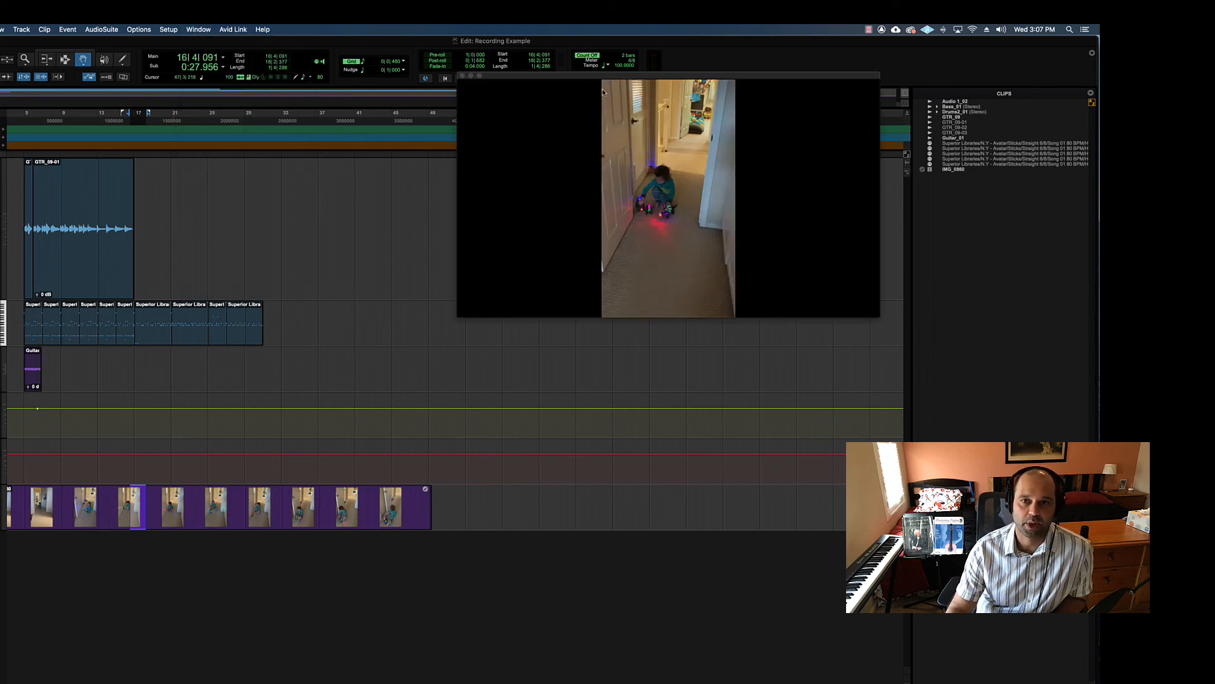
- Examine the video frames at different timeline positions by placing the edit cursor along the GTR track with the Selector tool
scroll(322, 460, "left", 2)
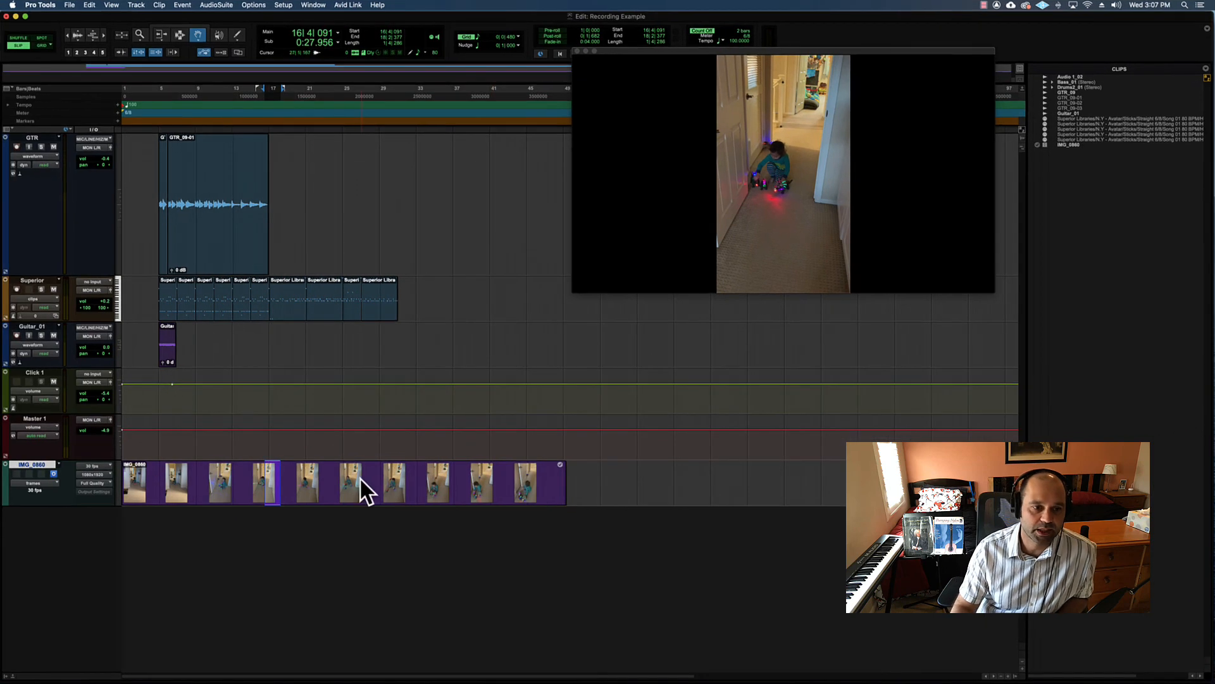
left_click(294, 485)
key("F7")
left_click(142, 210)
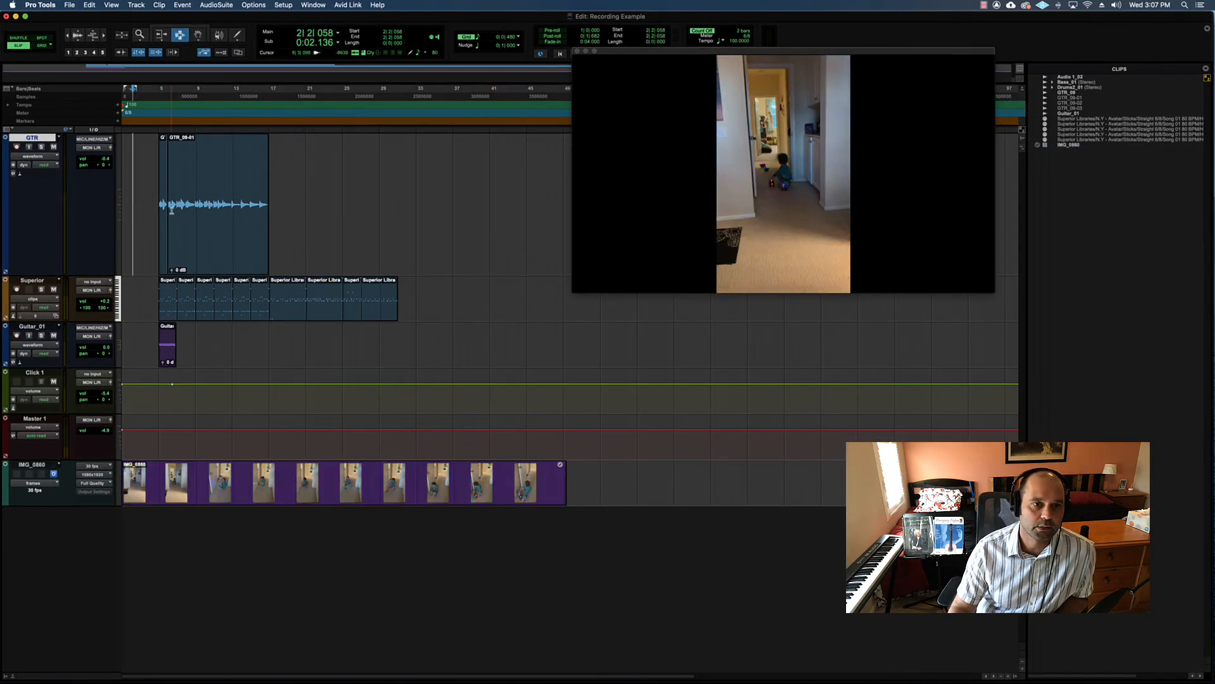
left_click(172, 209)
left_click(219, 209)
left_click(282, 210)
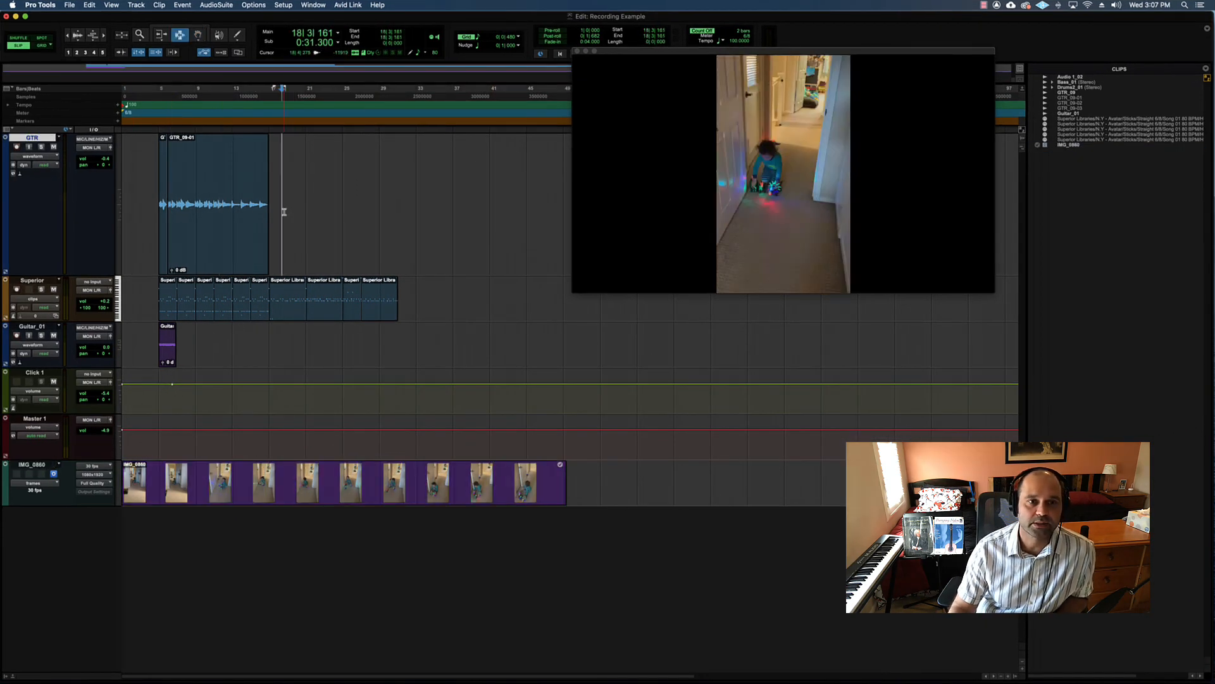
left_click(342, 210)
left_click(428, 211)
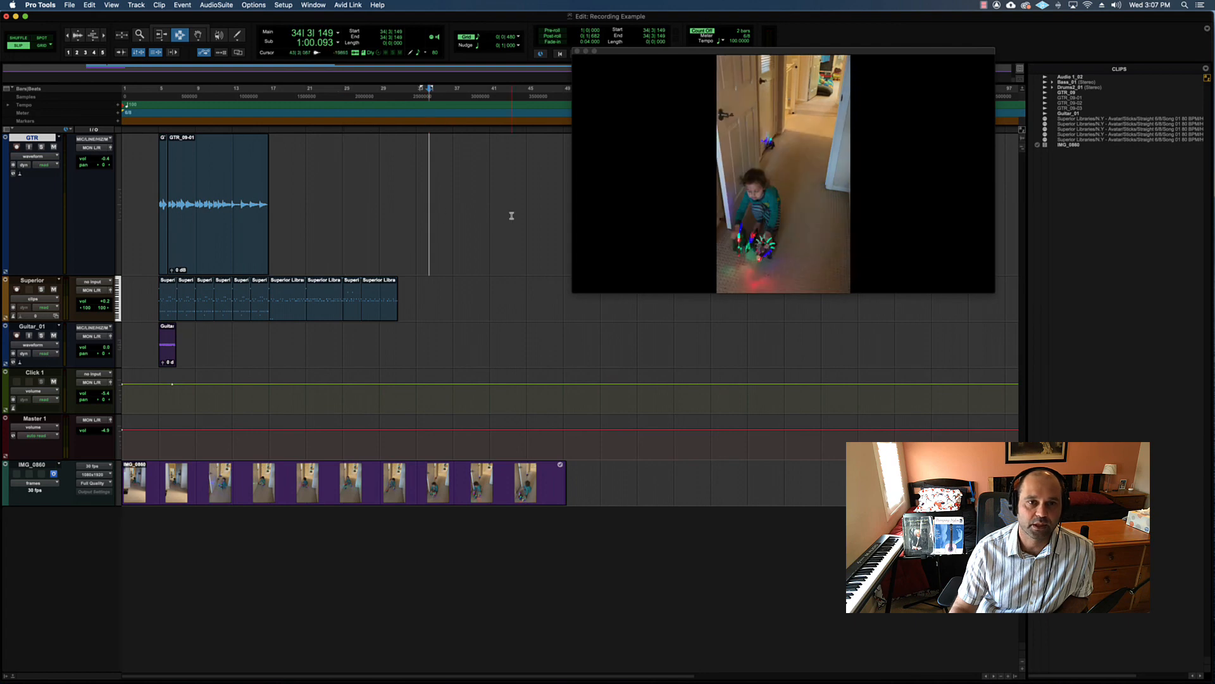
left_click(511, 214)
left_click(472, 217)
left_click(367, 218)
left_click(290, 219)
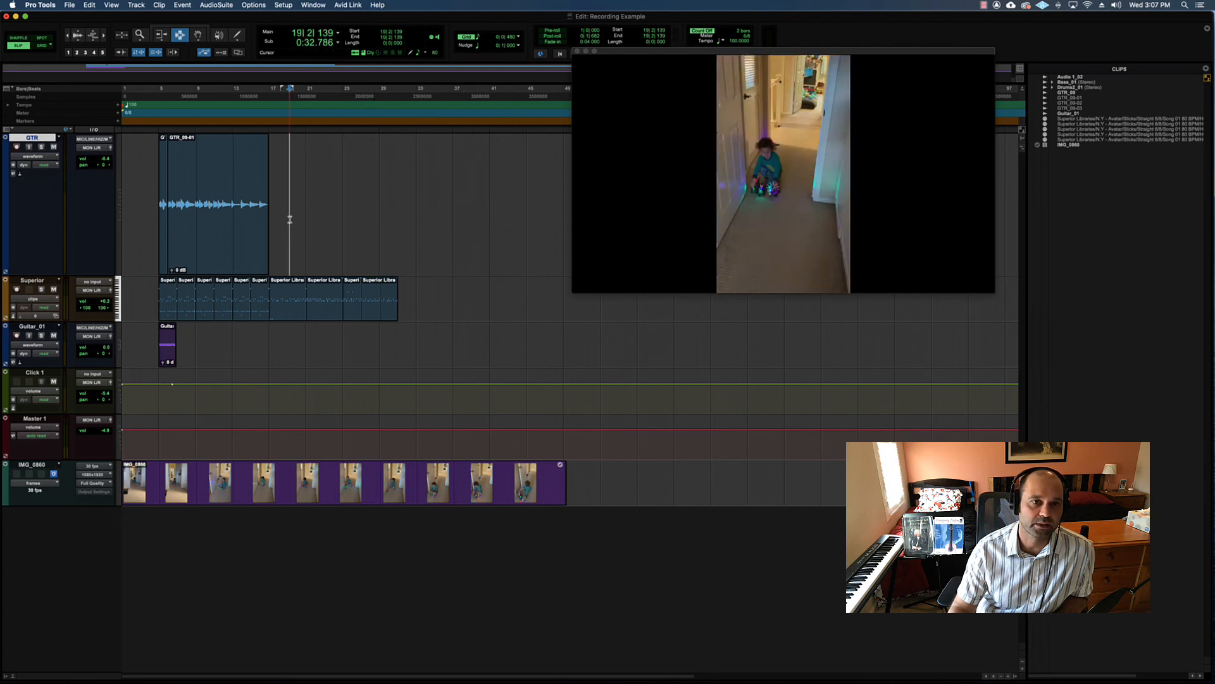
- Play the session with the video briefly from about bar 2 and again from about bar 4
left_click(138, 208)
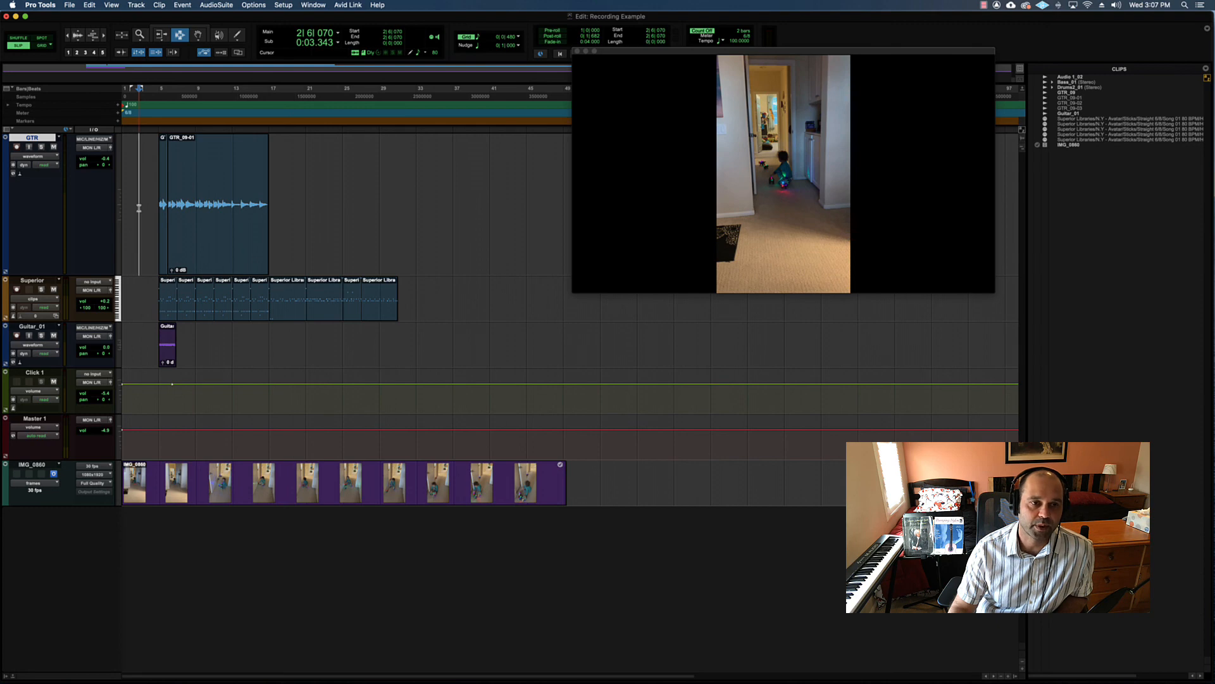
key("space")
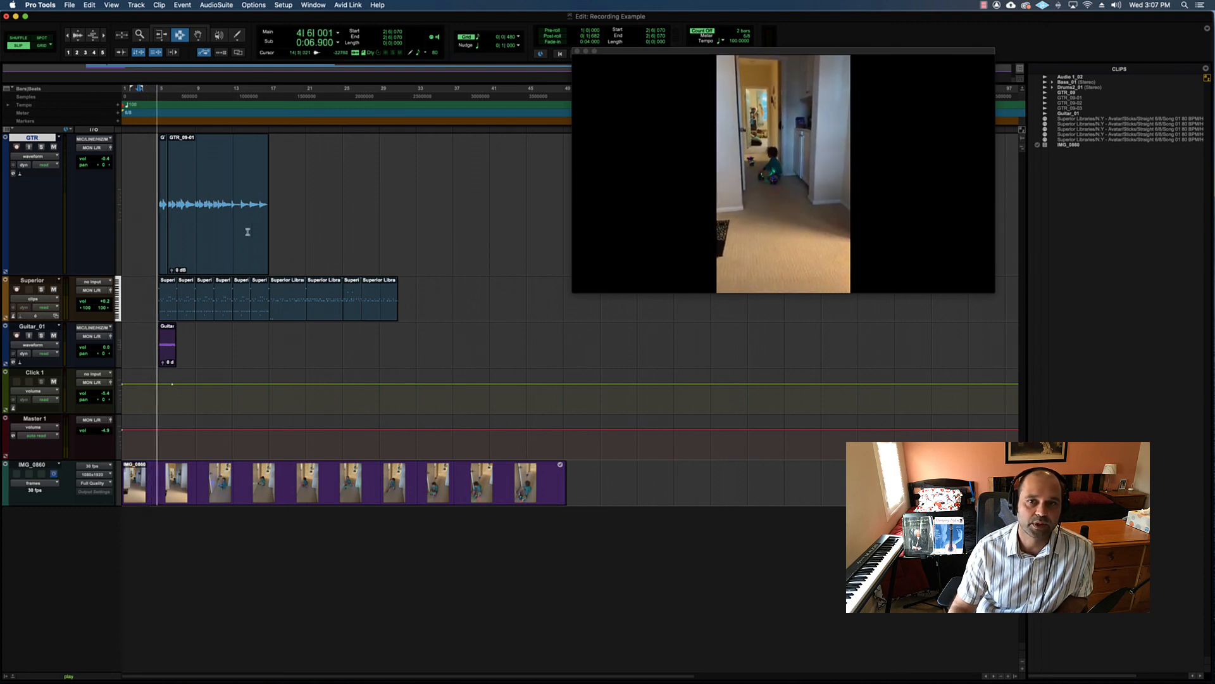
key("space")
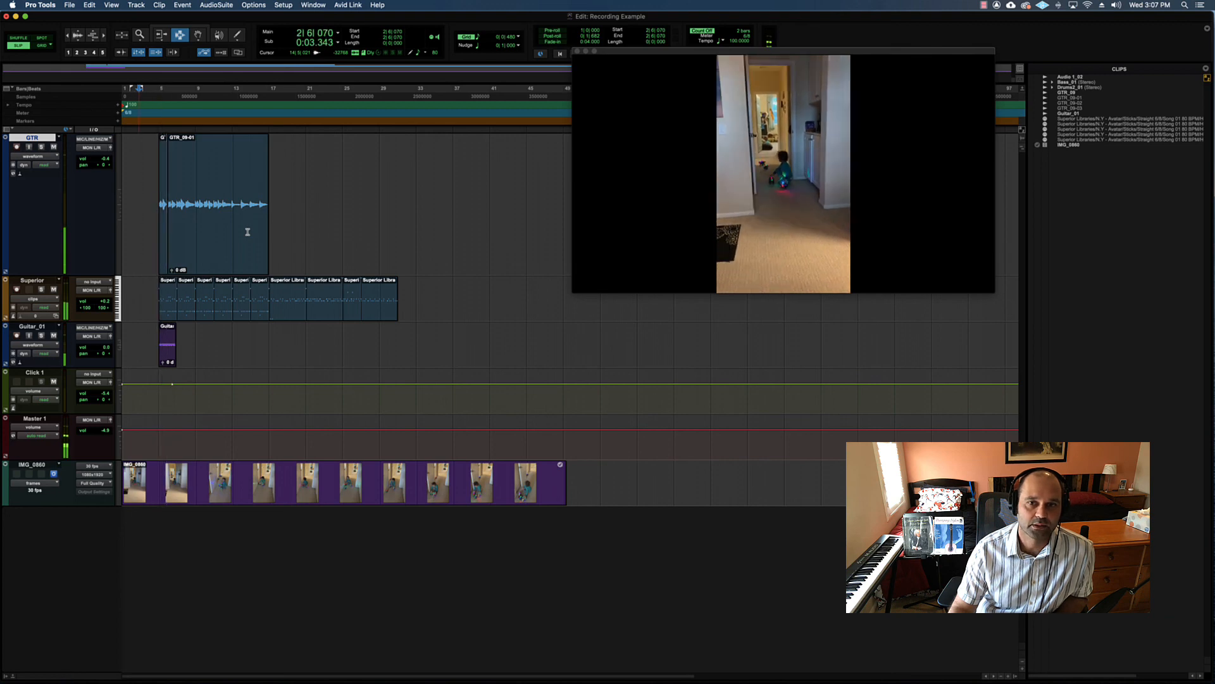
left_click(155, 210)
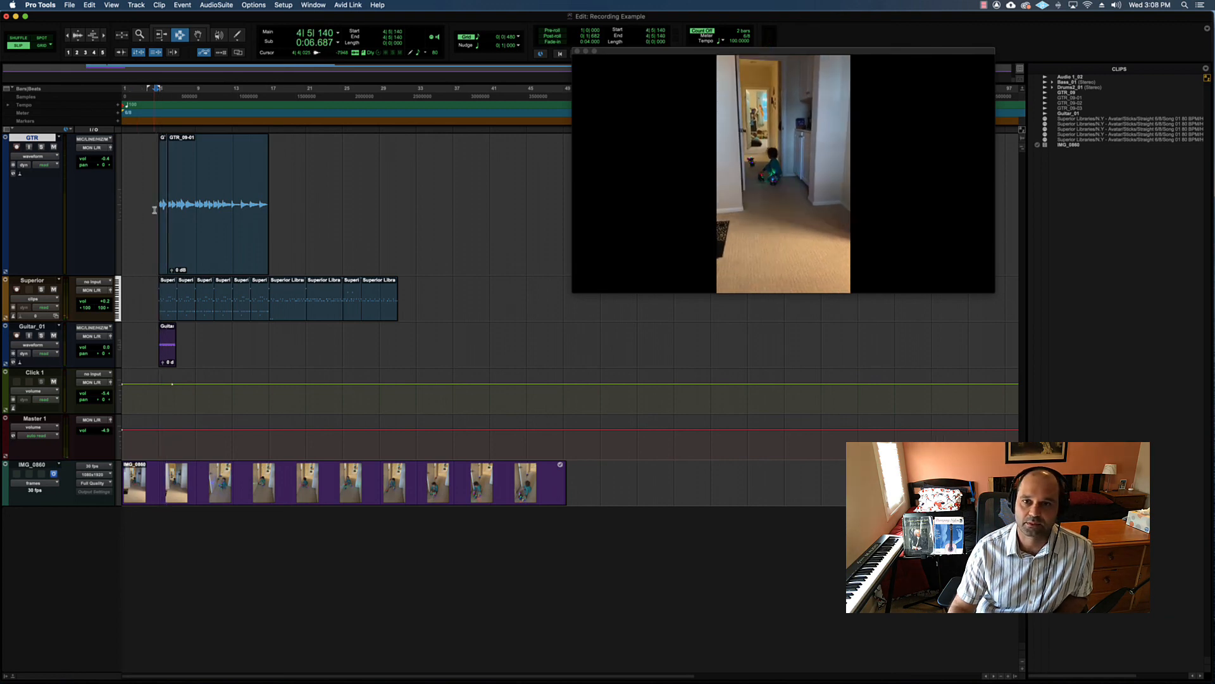
key("space")
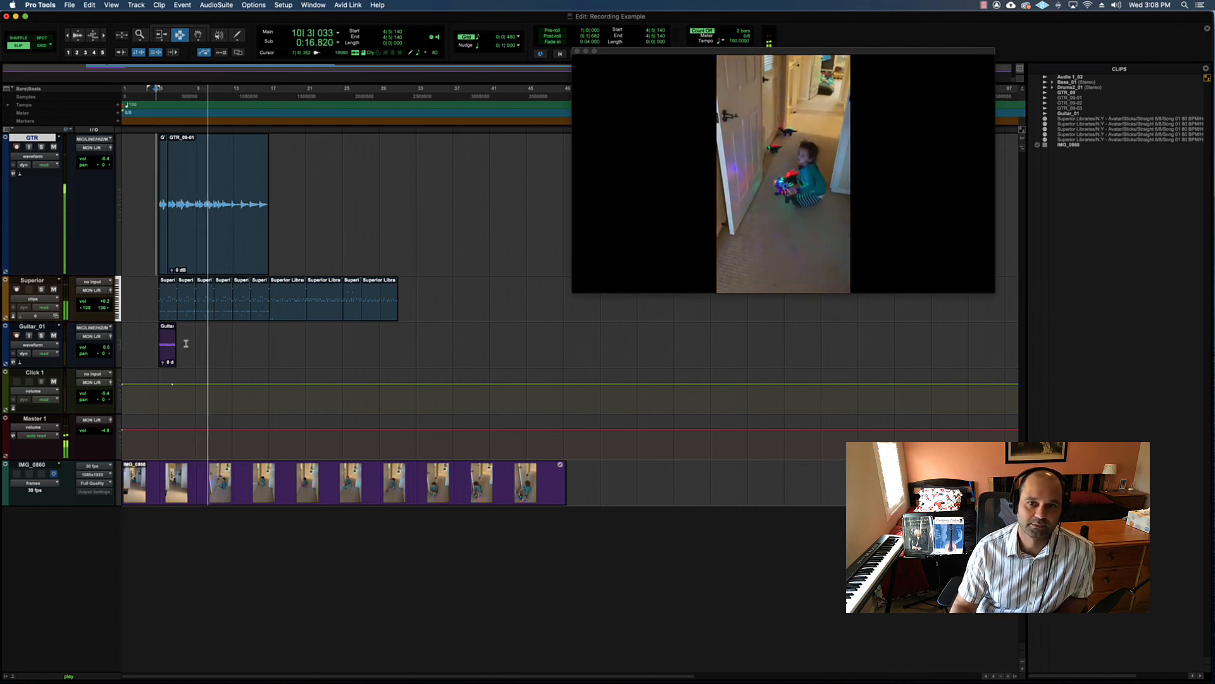
key("space")
- Remove the clip at the start of the Guitar_01 track and shift the video window closer to the remaining clips
left_click_drag(189, 343, 124, 345)
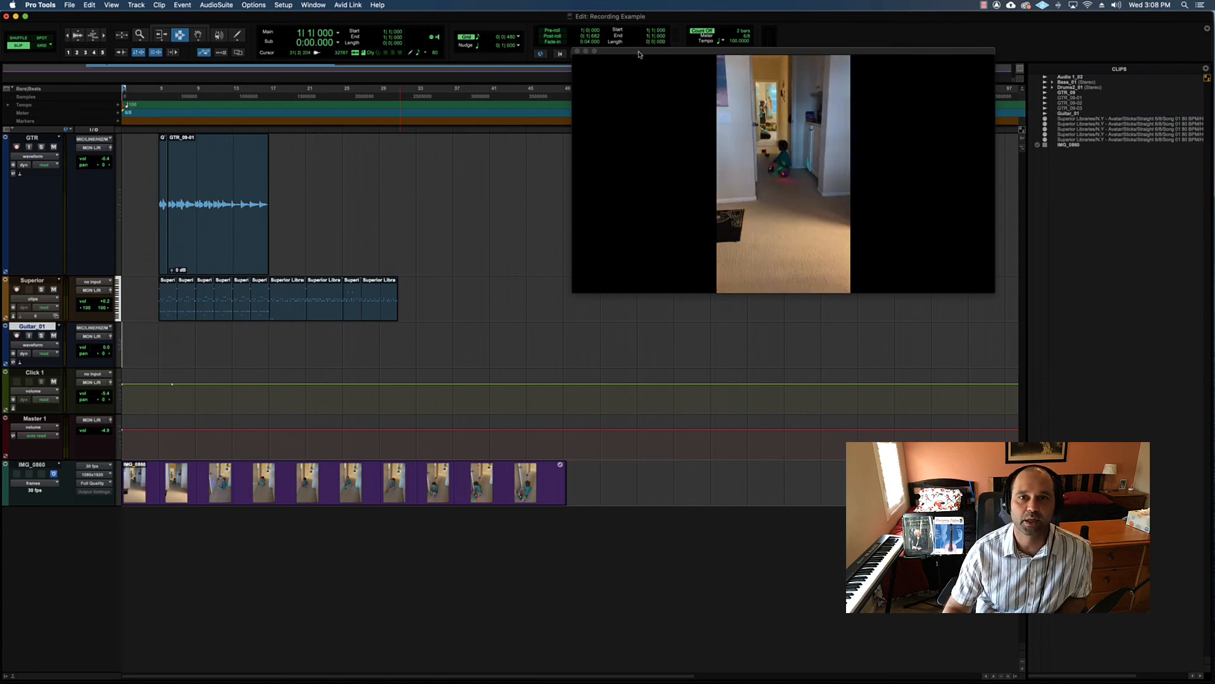
left_click_drag(640, 52, 496, 53)
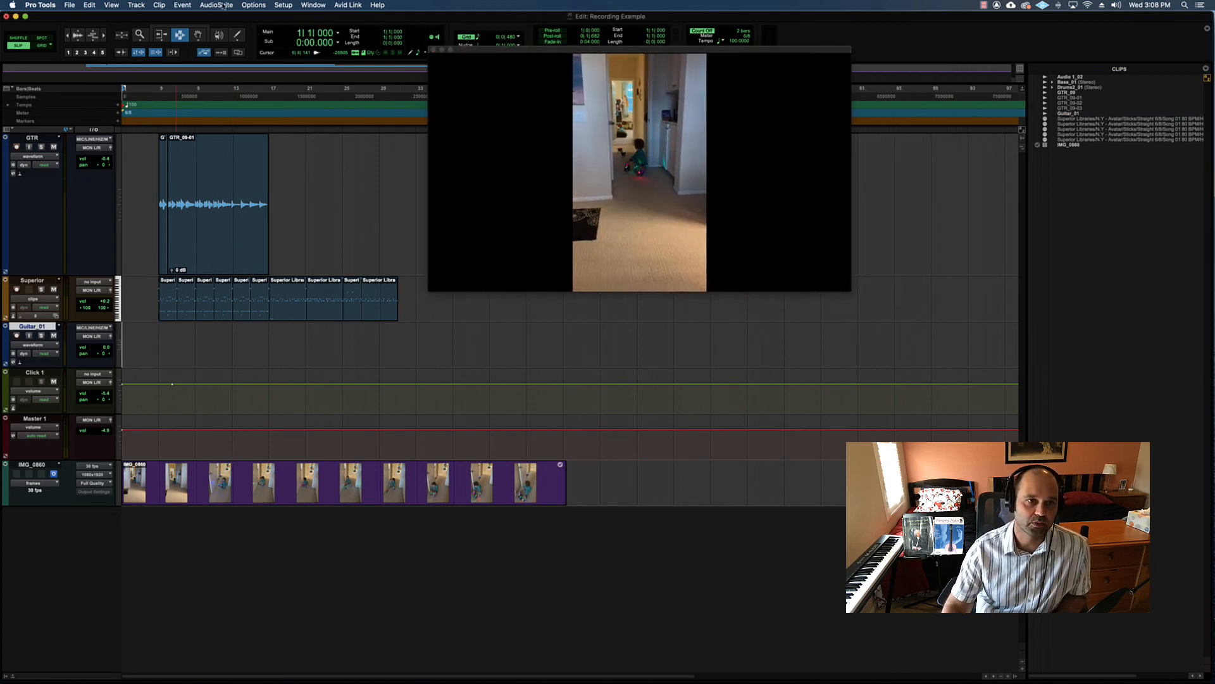
- Try to move the IMG_0860 video clip later on its track with the Grabber tool and undo the move
left_click(198, 35)
left_click_drag(269, 485, 461, 488)
key("super+z")
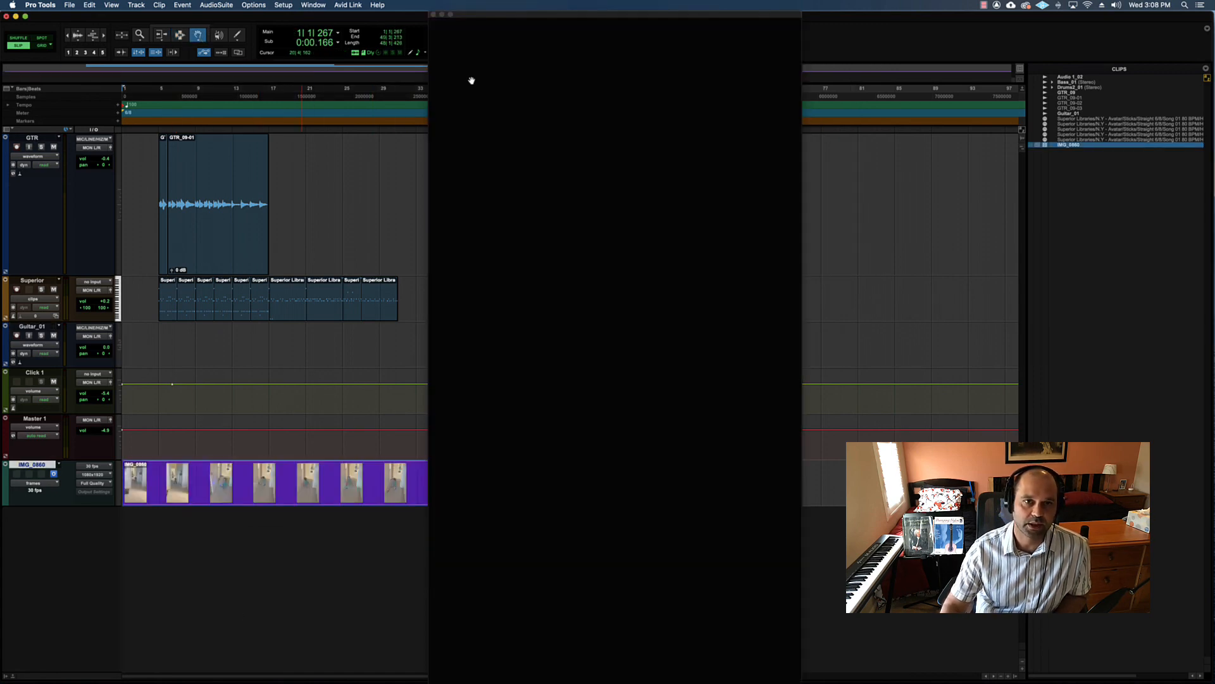
- Close the video window and position the IMG_0860 video clip at the session start
left_click(435, 14)
mouse_move(256, 494)
left_mouse_down()
mouse_move(485, 494)
mouse_move(235, 492)
left_mouse_up()
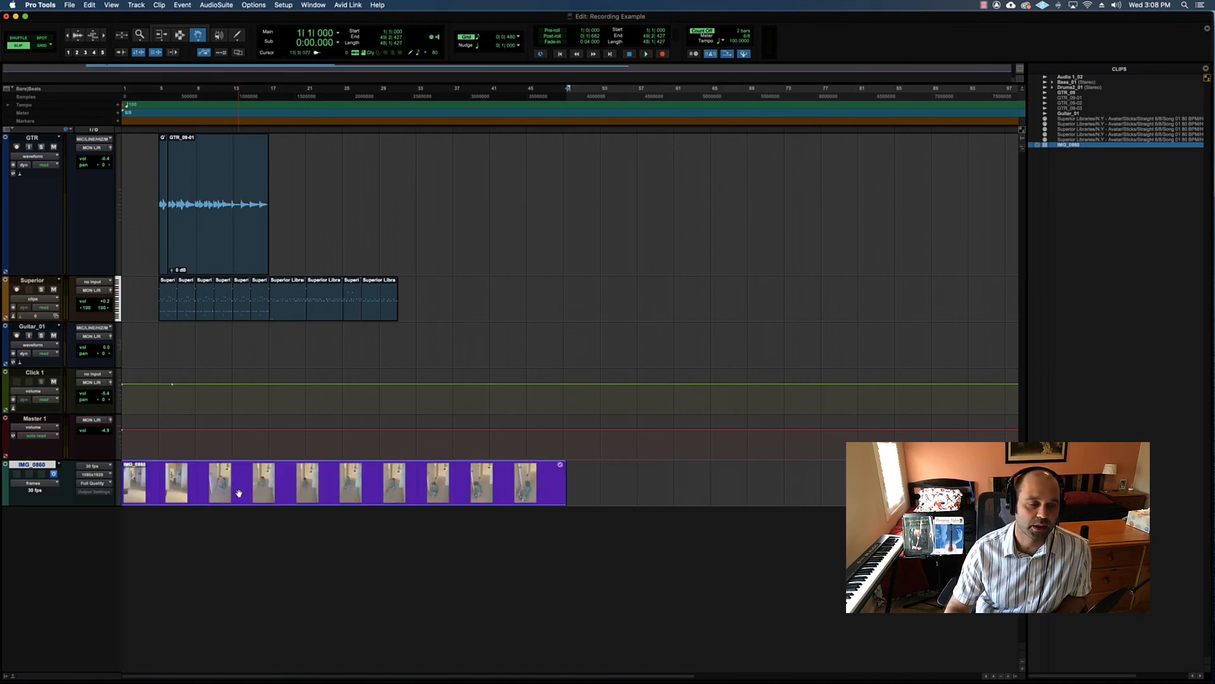